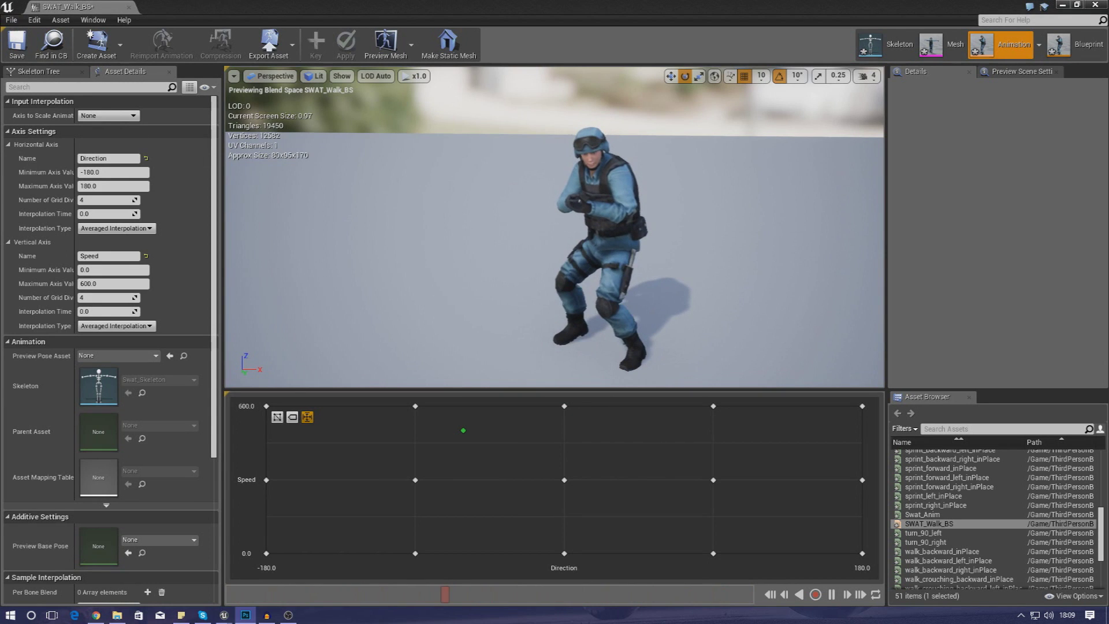
Switch to the browser and look through the project files on the Resources page of virtushub.co.uk.
key(alt+Tab)
double_click(490, 102)
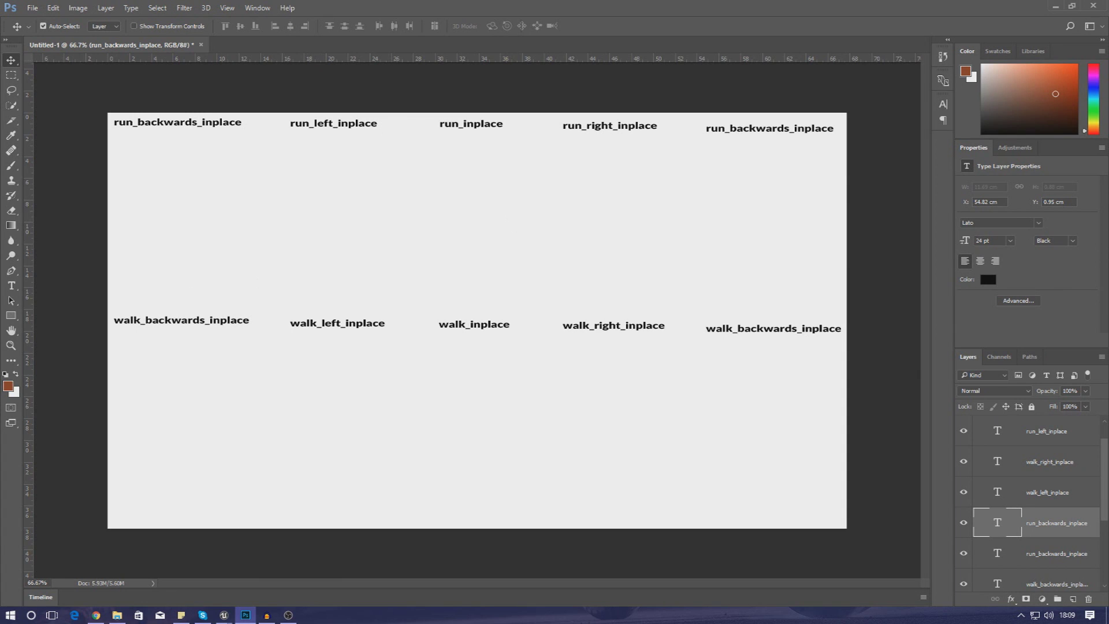
key(alt+Tab)
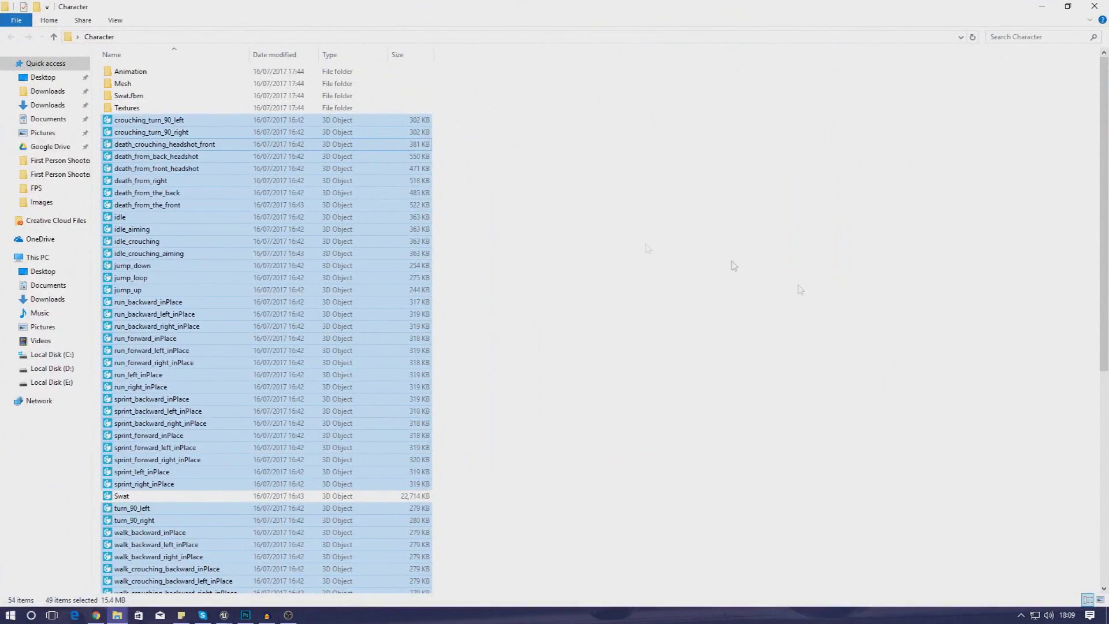
key(alt+Tab)
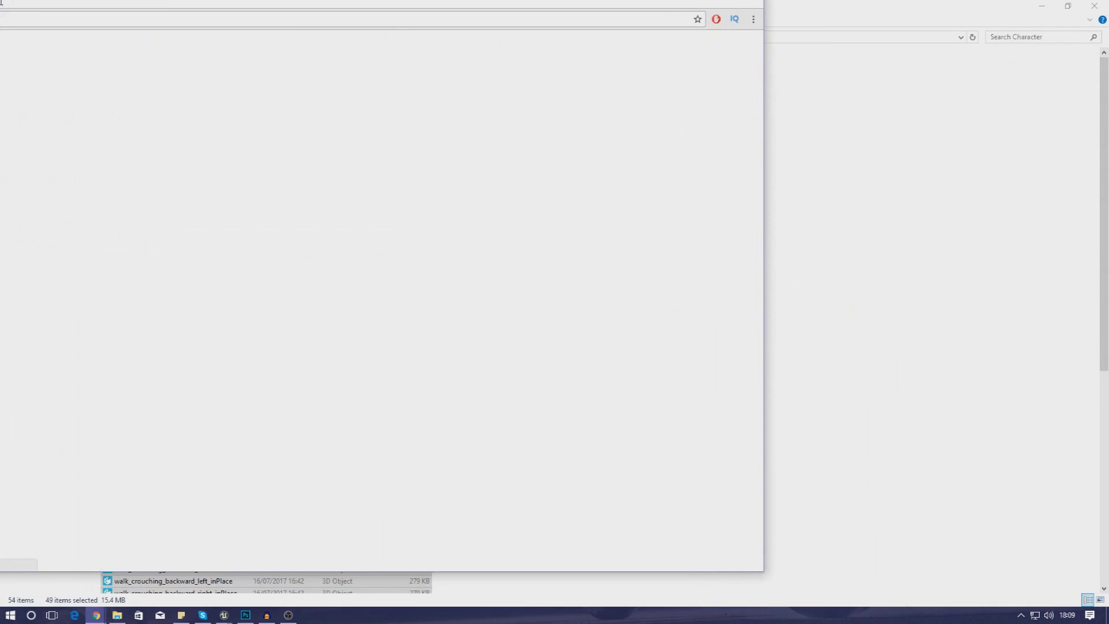
double_click(203, 5)
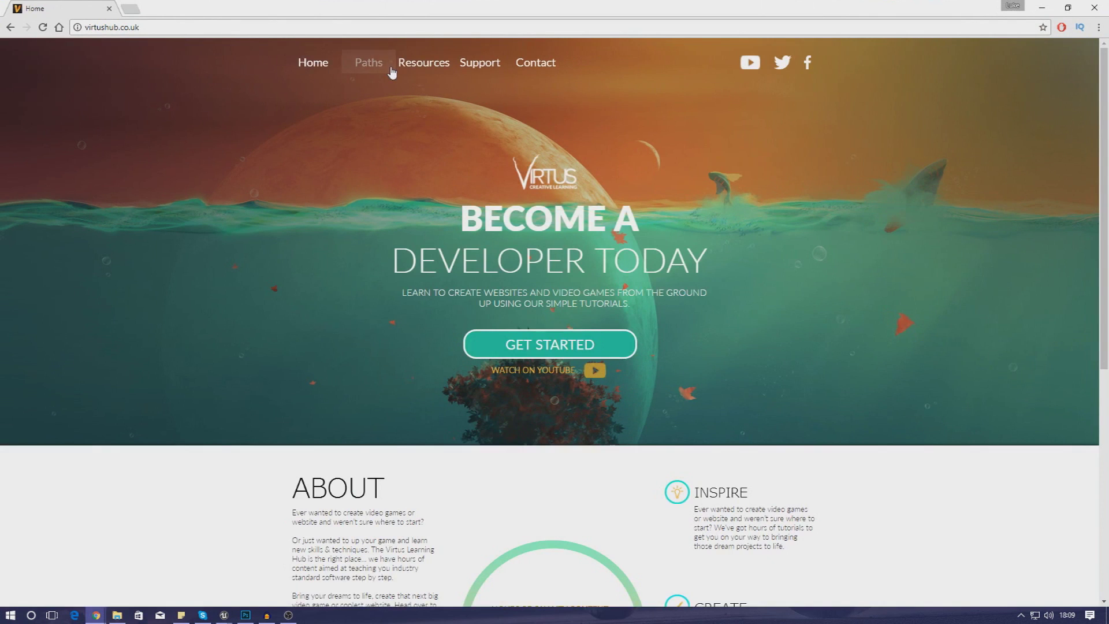
click(424, 63)
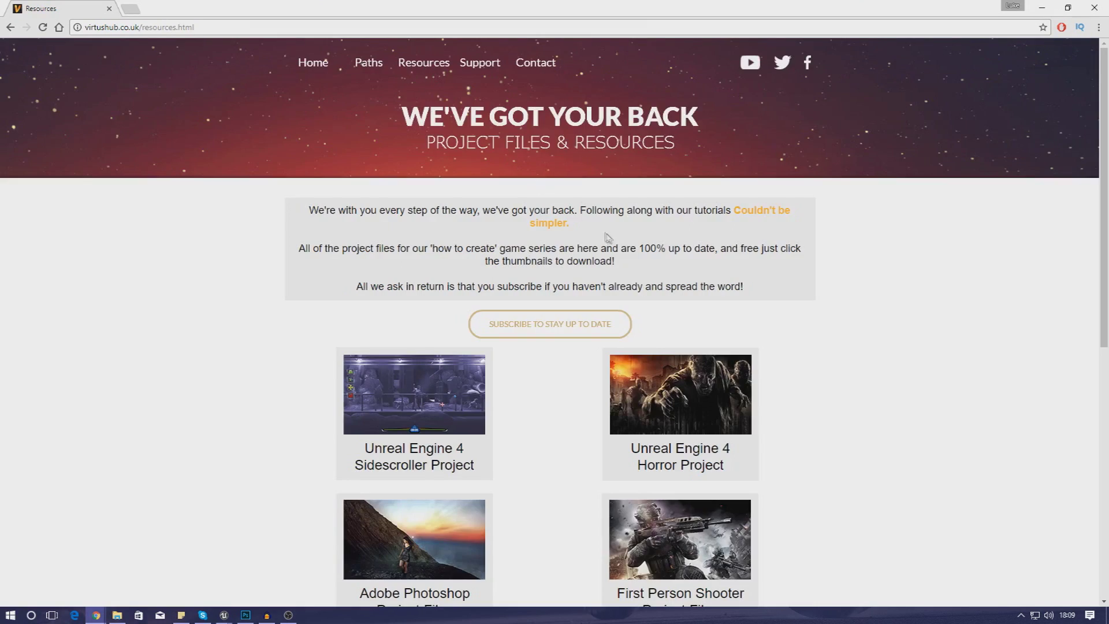
scroll(598, 233, down, 3)
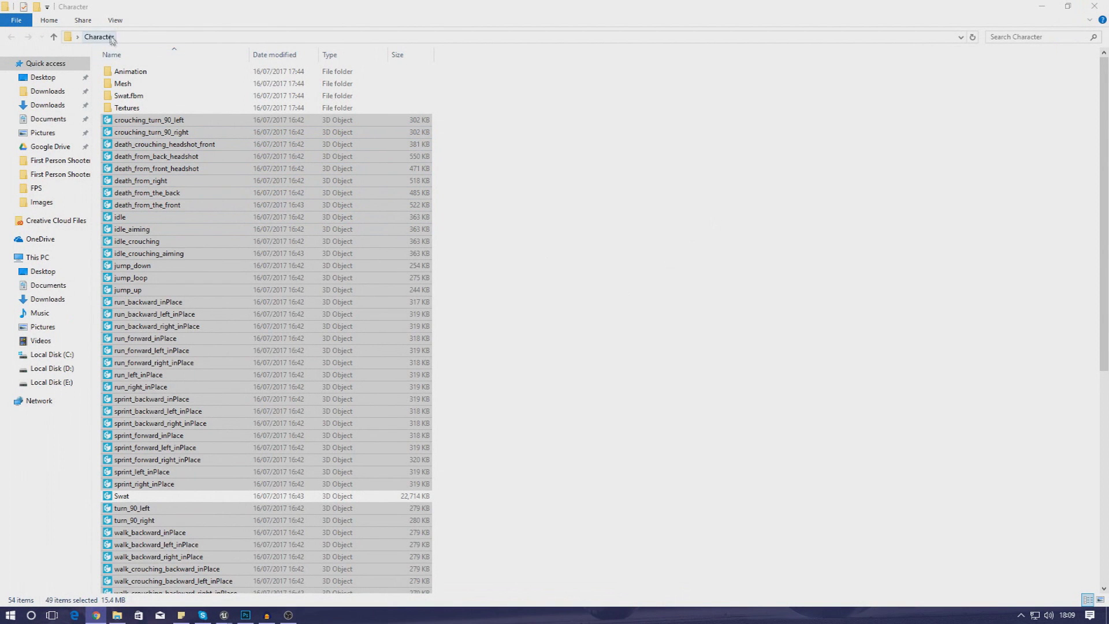
Switch to File Explorer and look through the Character folder, examining the Swat mesh and the animation files.
click(169, 123)
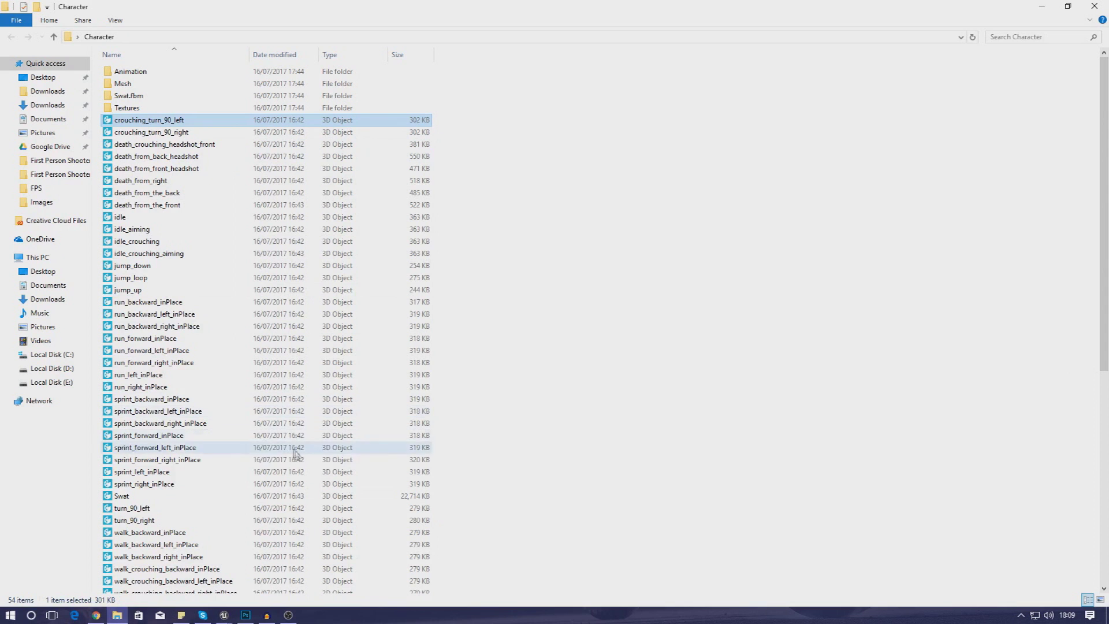
click(454, 472)
drag(407, 477, 144, 495)
click(144, 495)
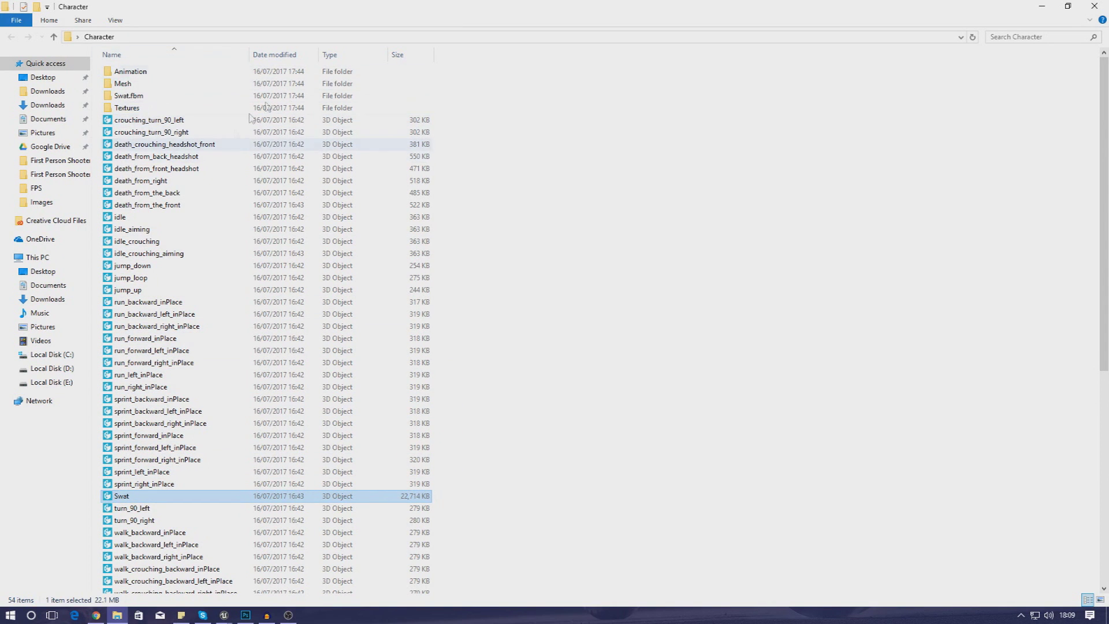
scroll(379, 181, down, 4)
scroll(329, 221, up, 4)
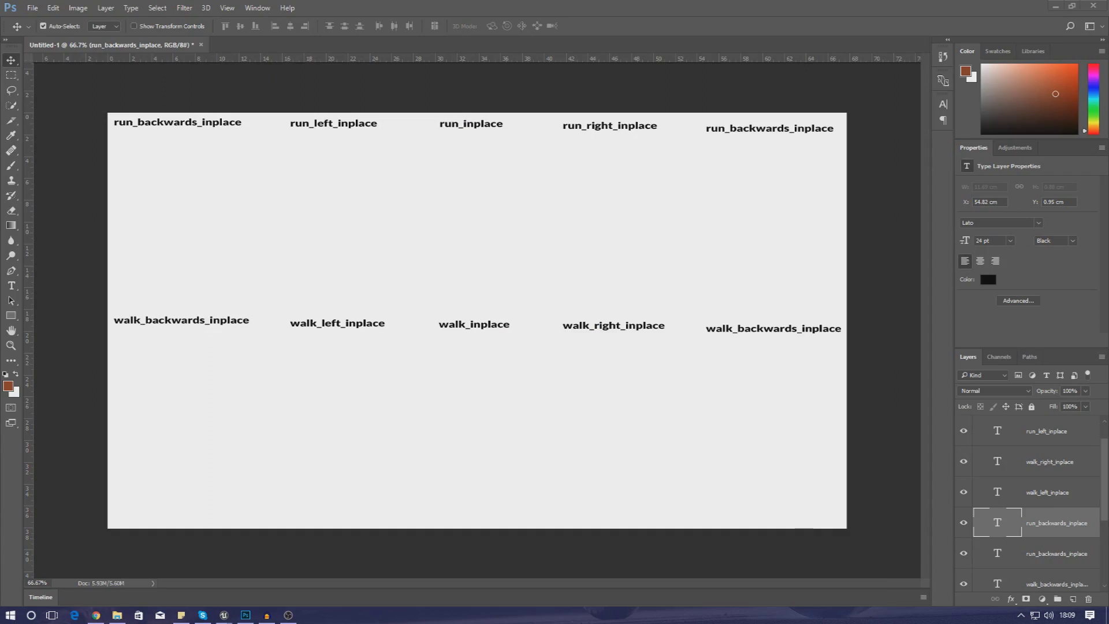
click(662, 415)
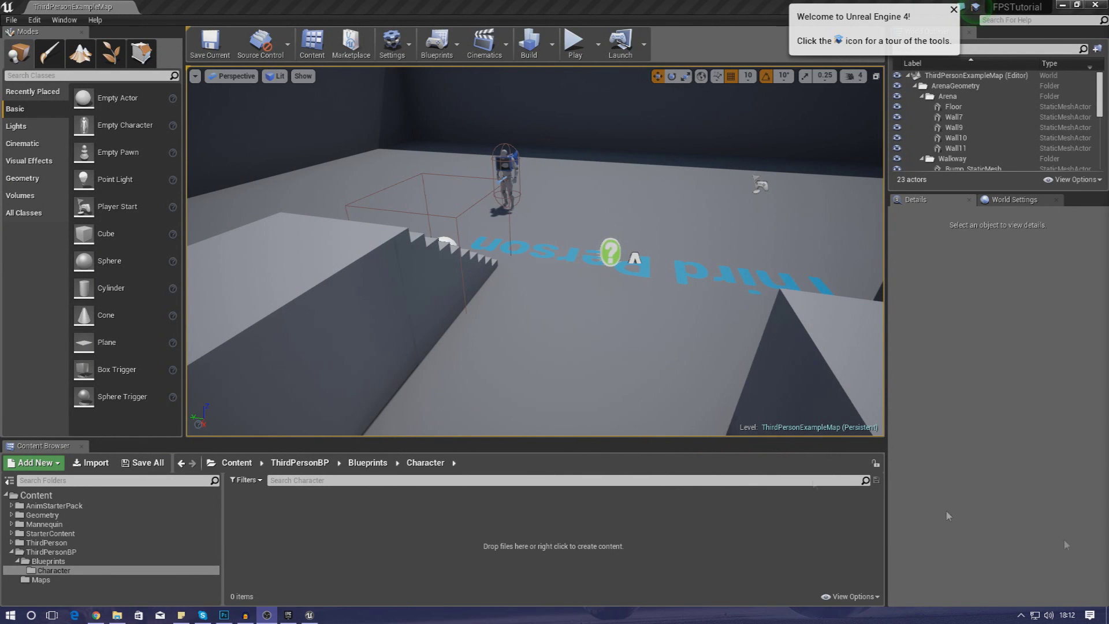
View the contents of the ThirdPersonBP Blueprints folder and open its Character subfolder.
right_drag(464, 277, 363, 272)
click(47, 561)
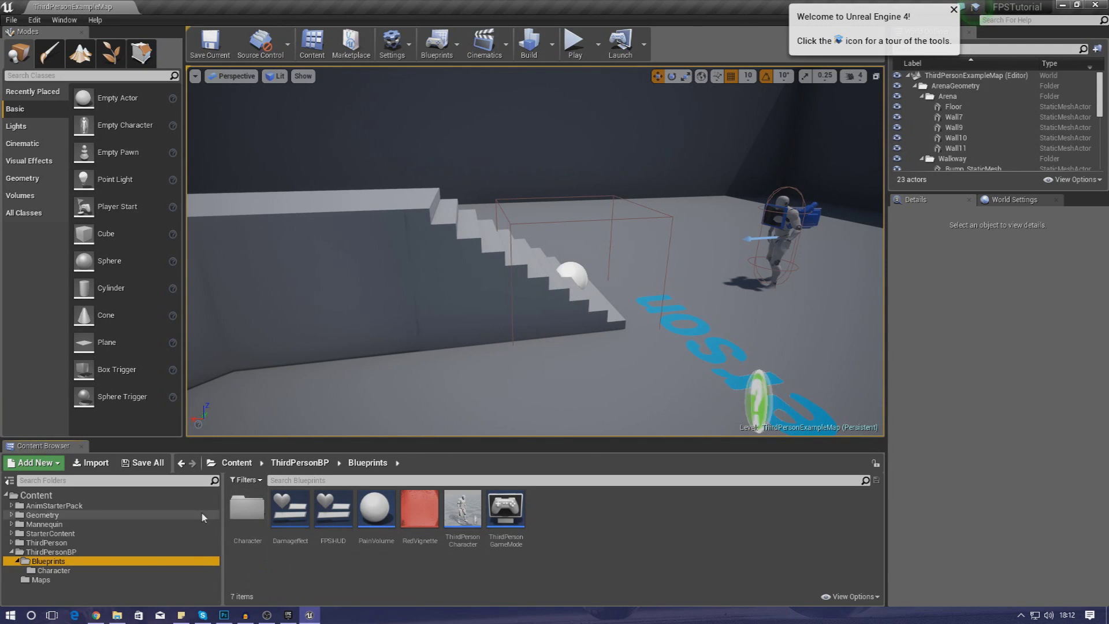
click(35, 463)
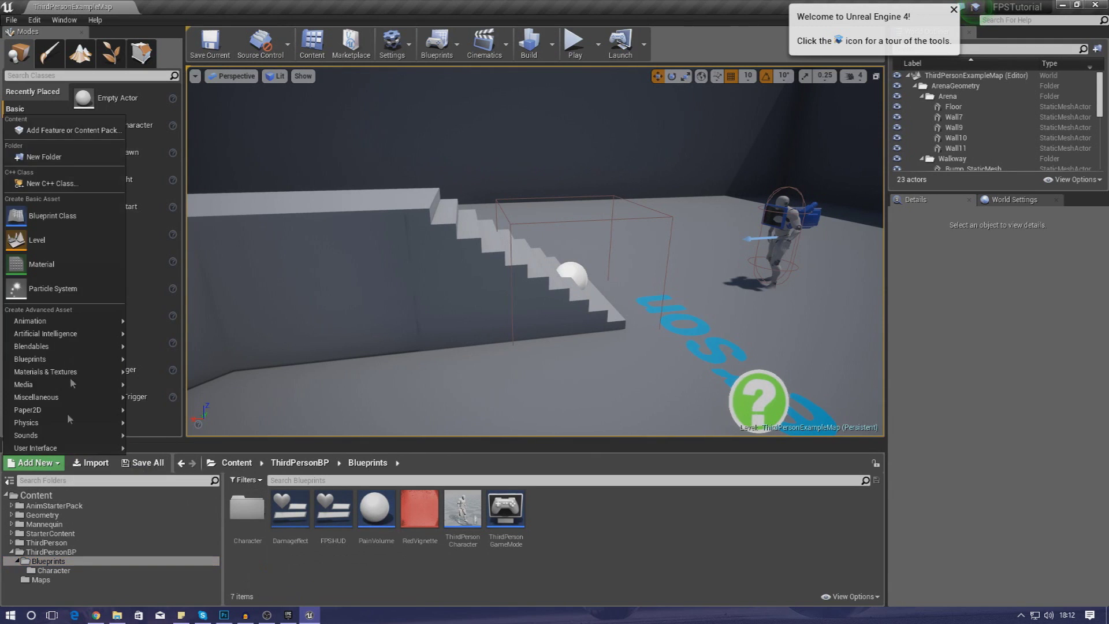
click(260, 527)
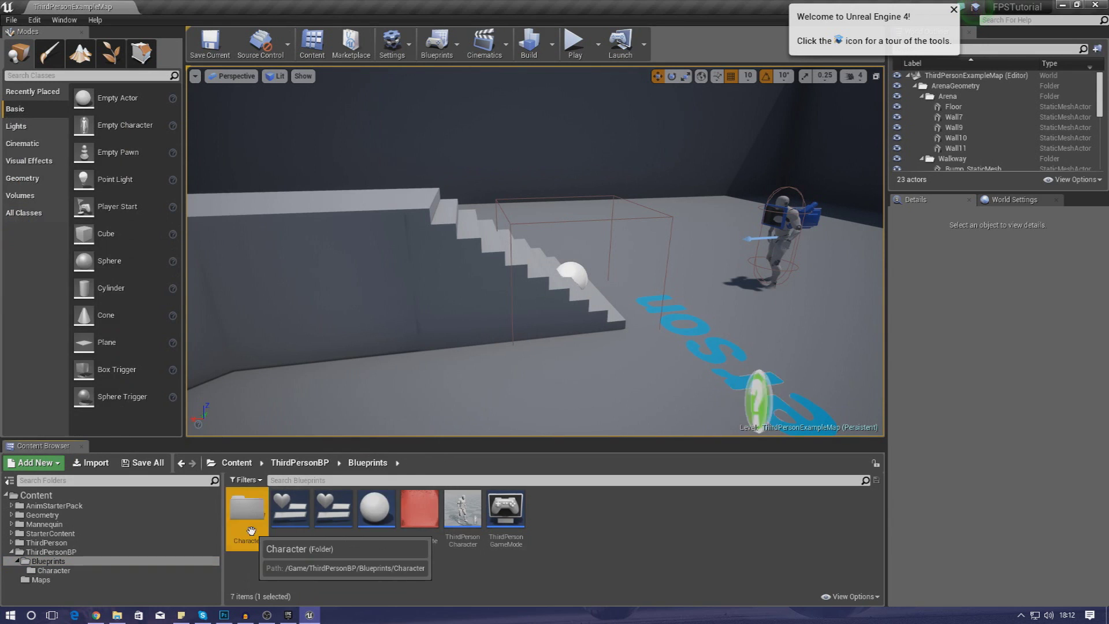
double_click(254, 534)
Switch to File Explorer and bring the Swat file from the Character/Mesh folder into the project's Character folder.
click(117, 615)
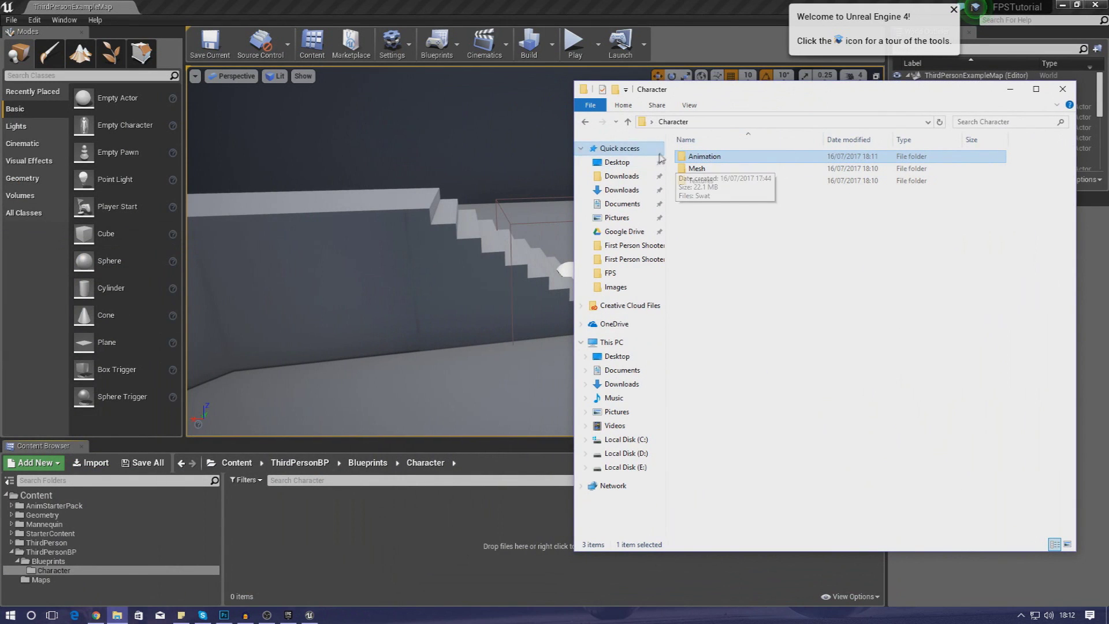
double_click(696, 168)
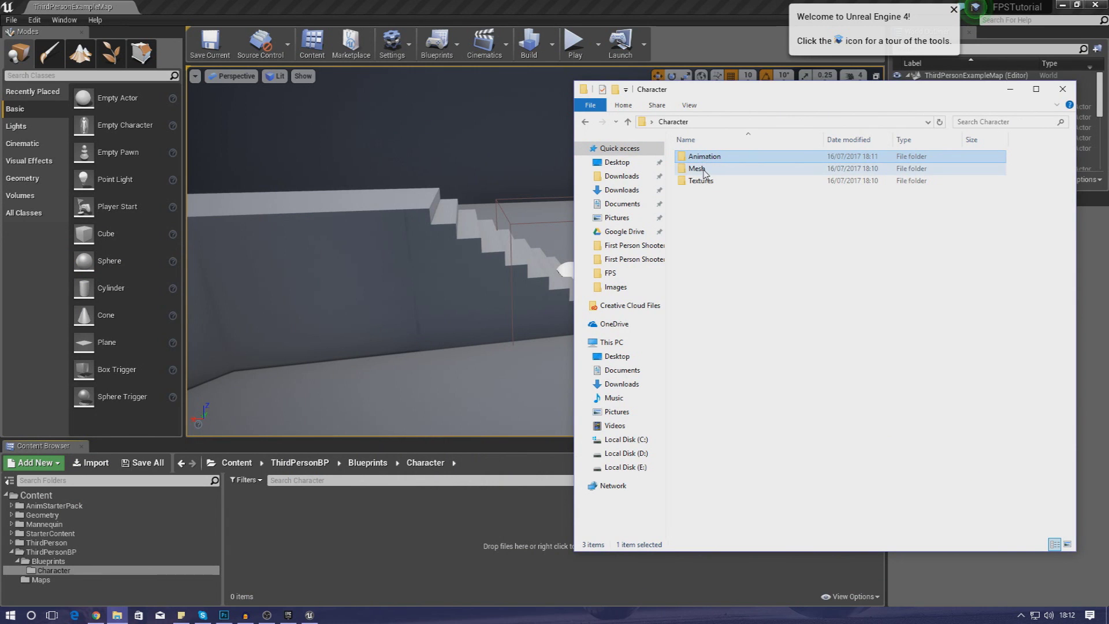
click(697, 162)
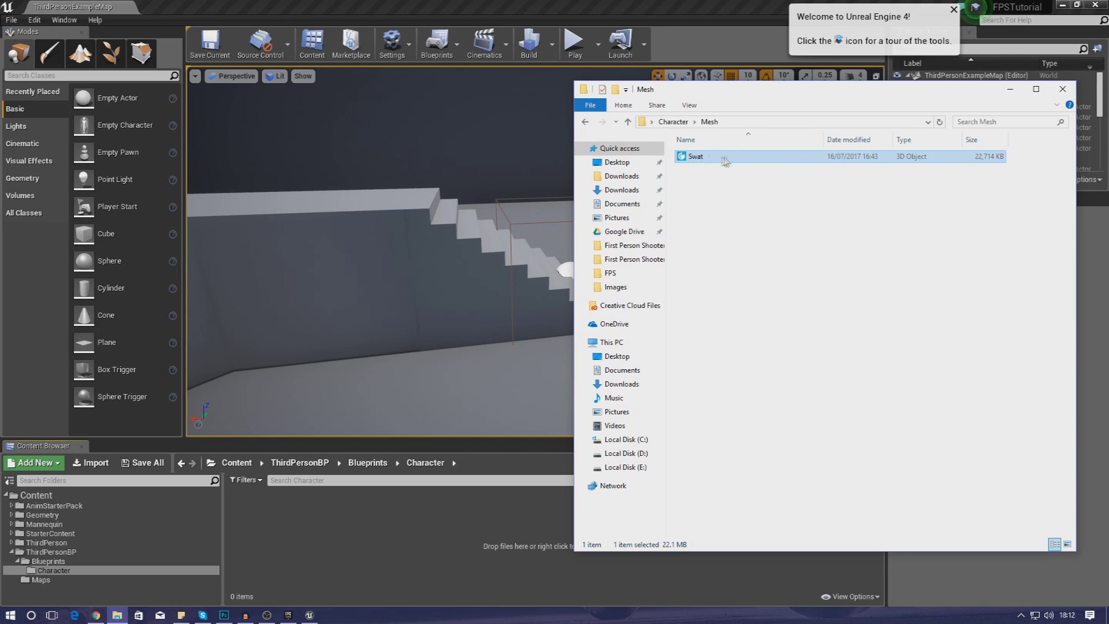
drag(887, 162, 431, 515)
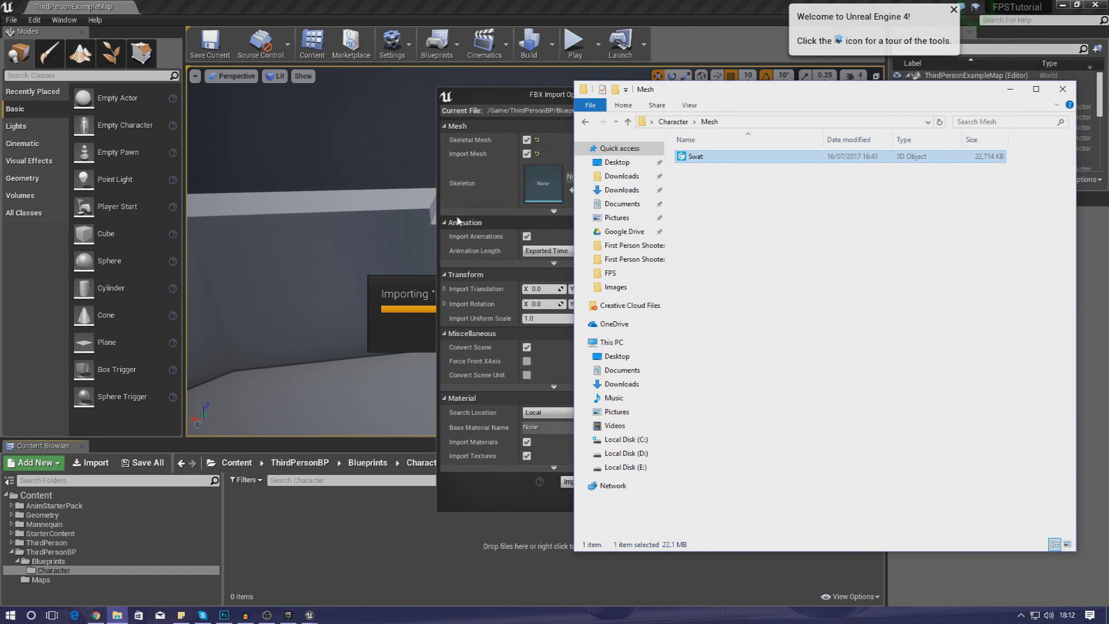
Review the full FBX import options and import Swat as a skeletal mesh with no existing skeleton assigned, including animations, materials and textures.
click(509, 215)
click(553, 210)
drag(550, 102, 442, 111)
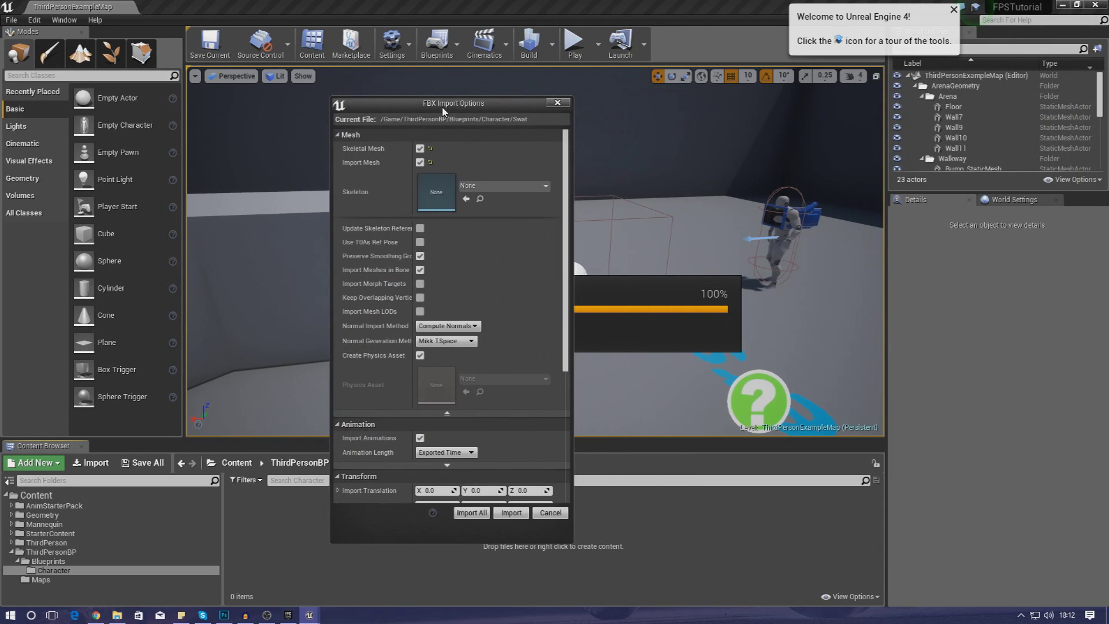
click(338, 135)
click(338, 135)
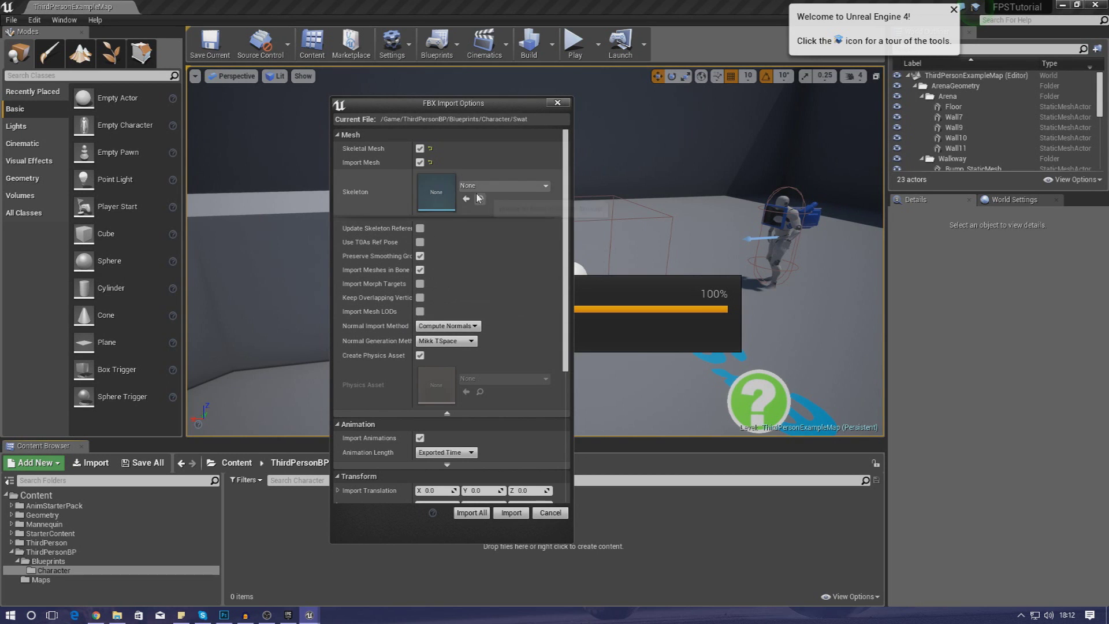
click(497, 186)
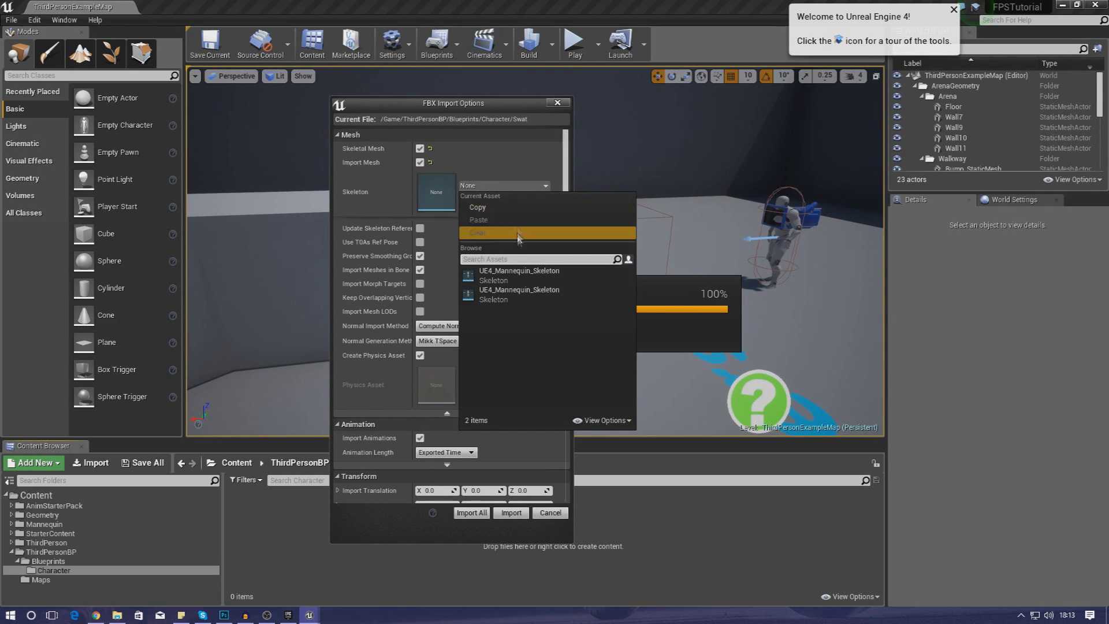
drag(565, 175, 570, 280)
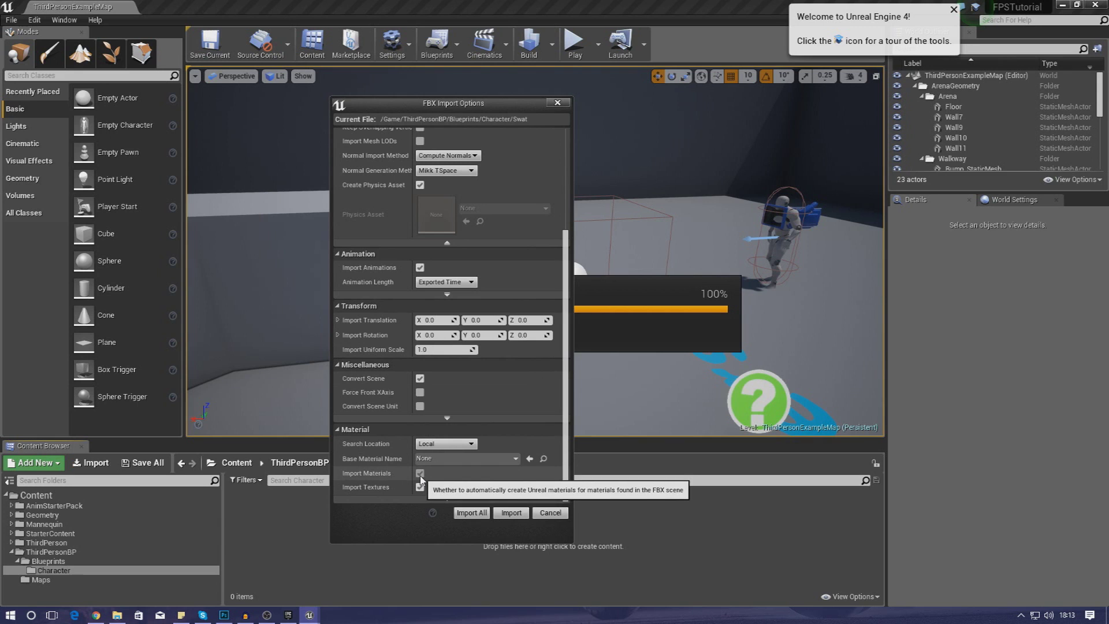
click(504, 514)
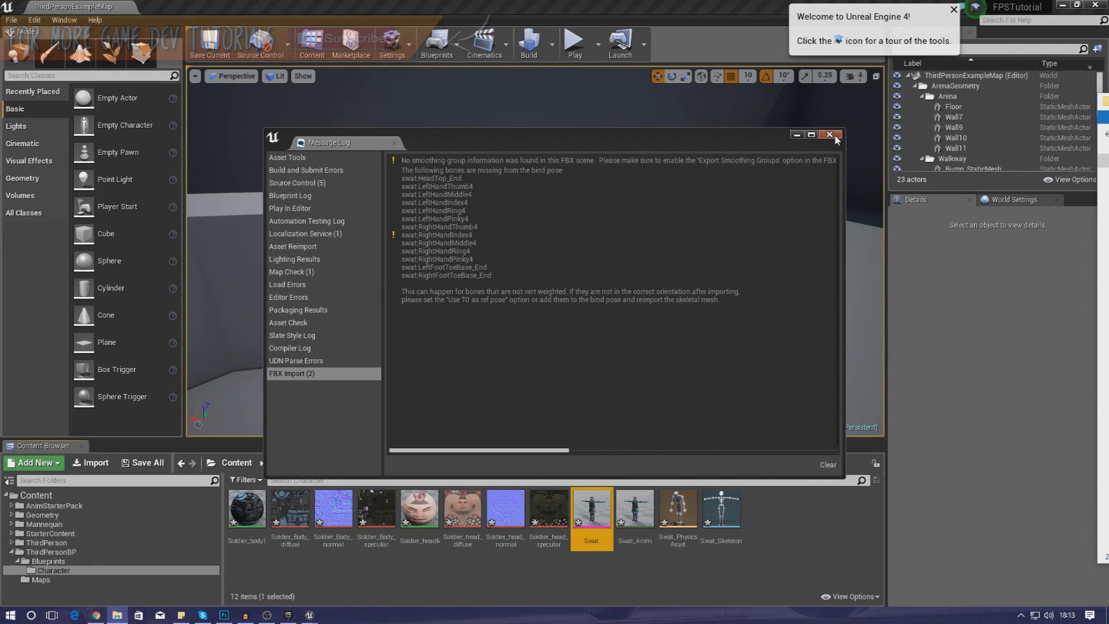
Close the message log and open the imported Swat skeletal mesh in its editor.
click(753, 251)
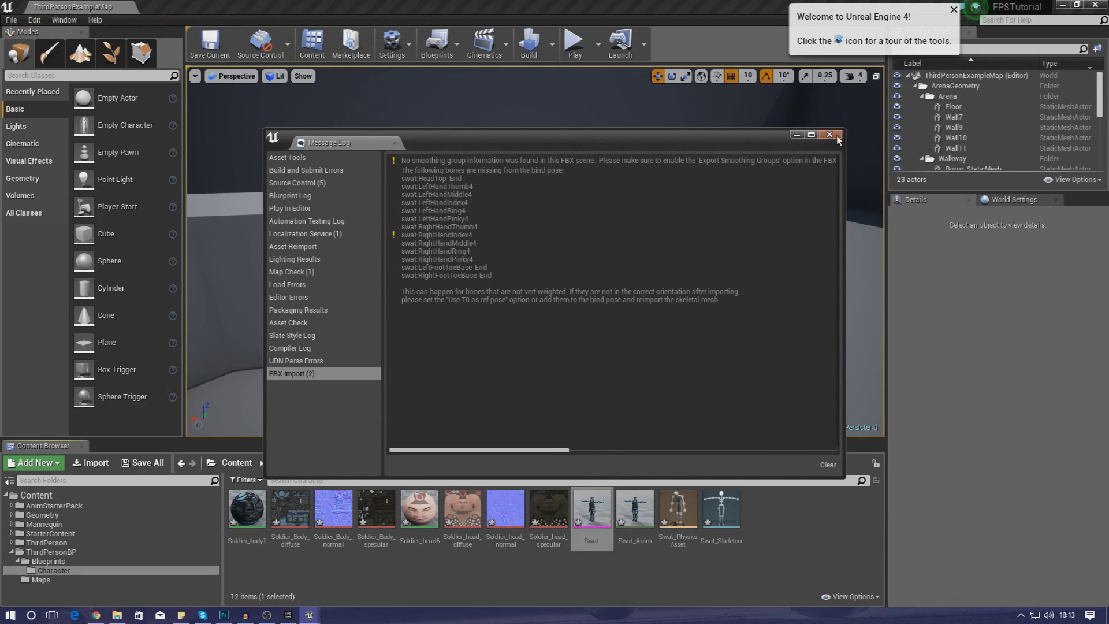
click(829, 134)
click(593, 520)
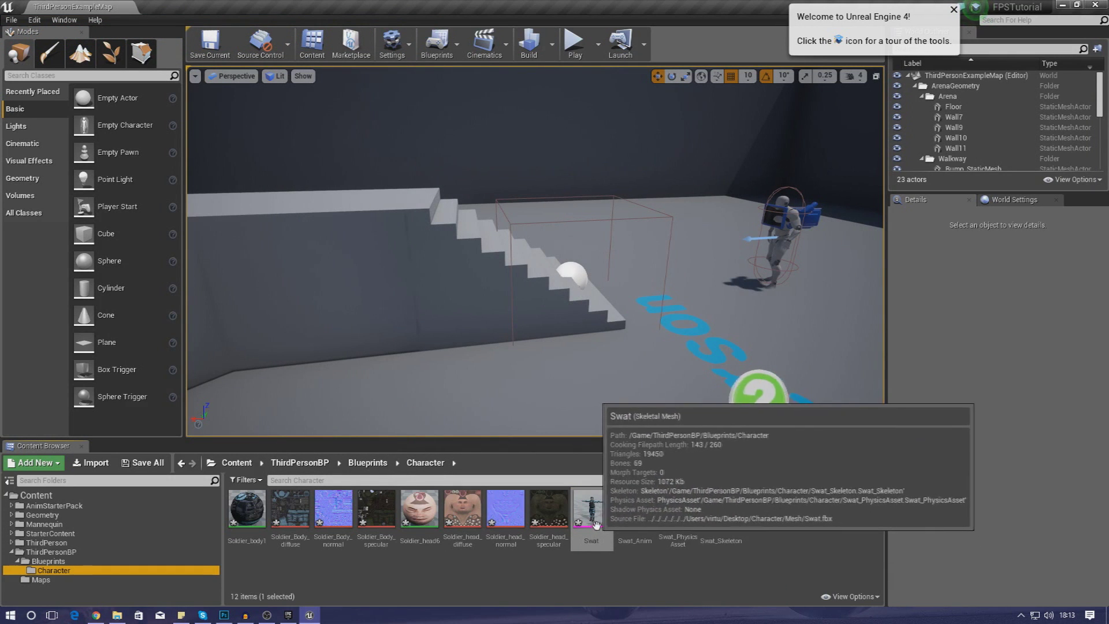
double_click(593, 513)
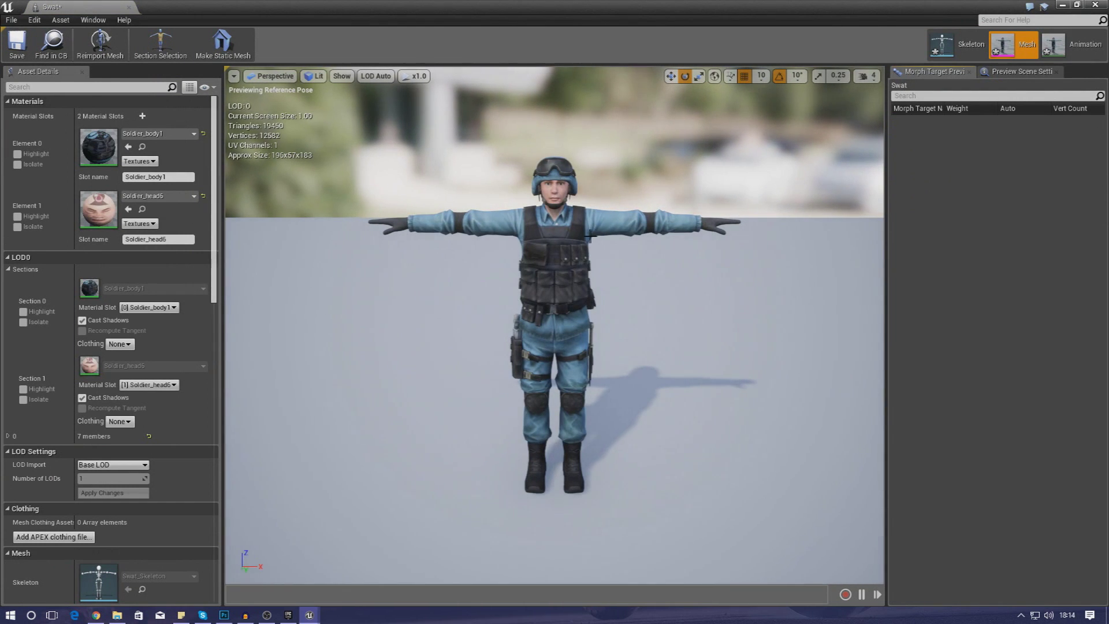
Test the Swat rig by rotating its head and arm bones in the preview, and close the mesh editor.
click(603, 275)
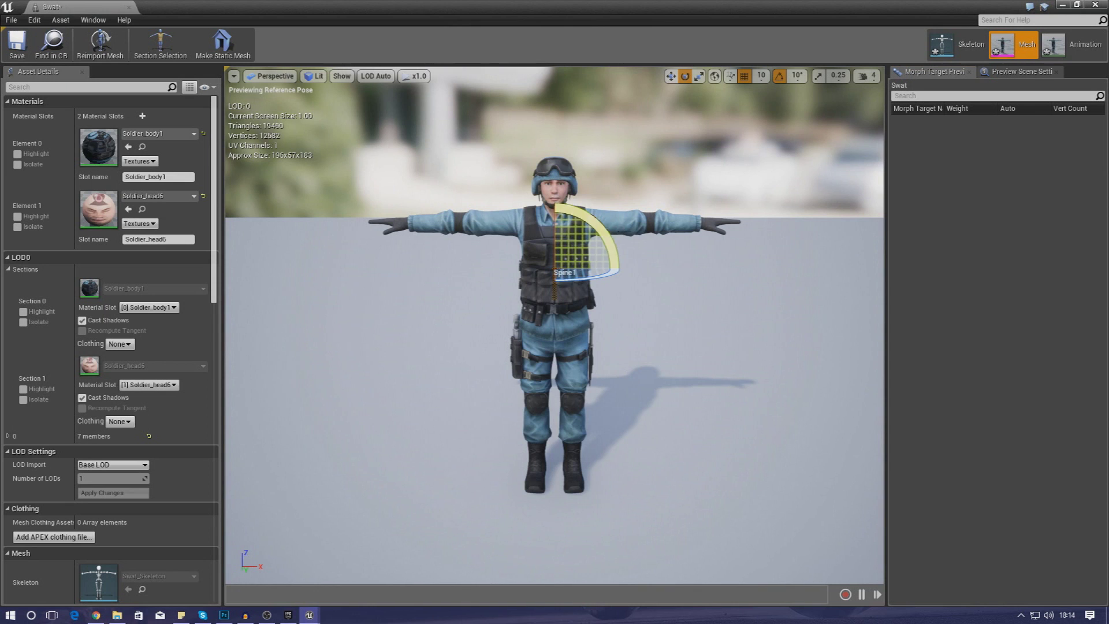
click(600, 231)
drag(536, 210, 542, 237)
click(445, 222)
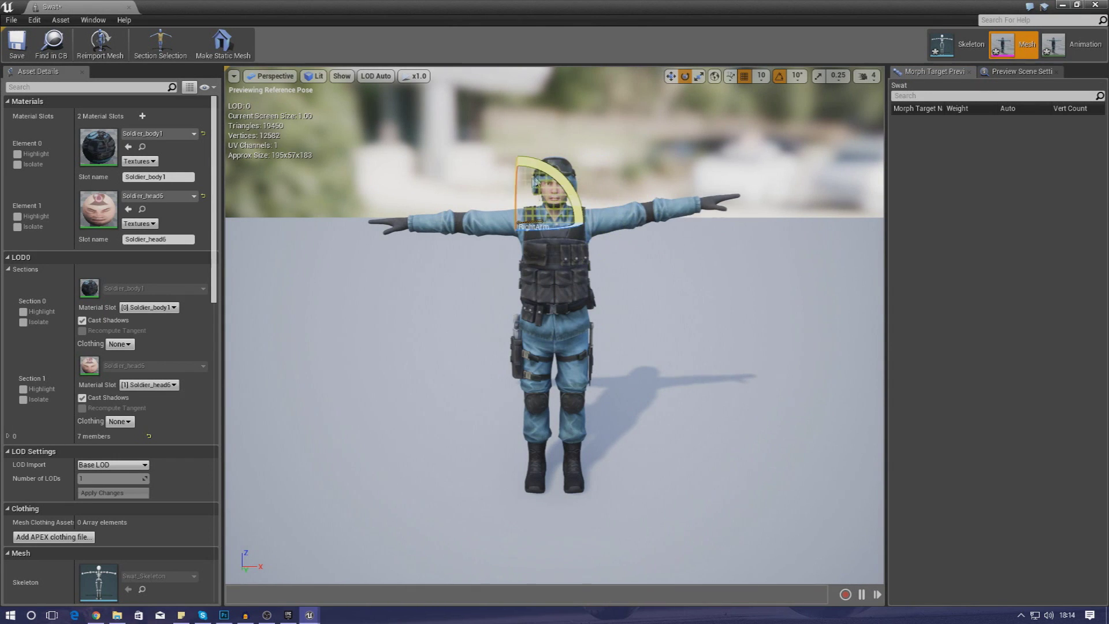
click(562, 167)
drag(584, 159, 582, 144)
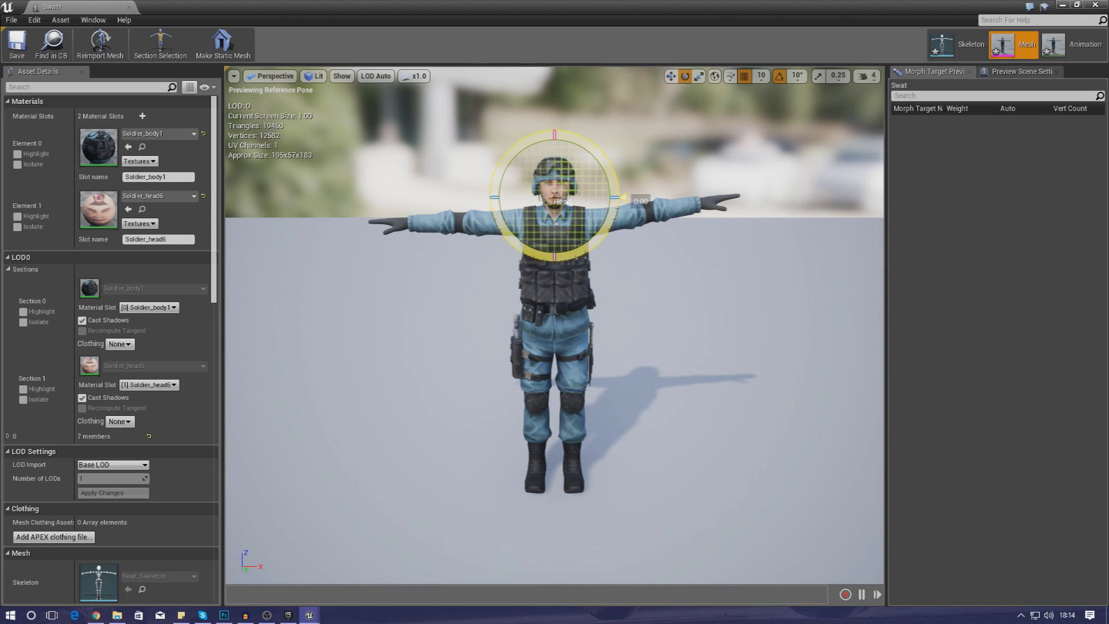
drag(612, 231, 586, 146)
click(668, 213)
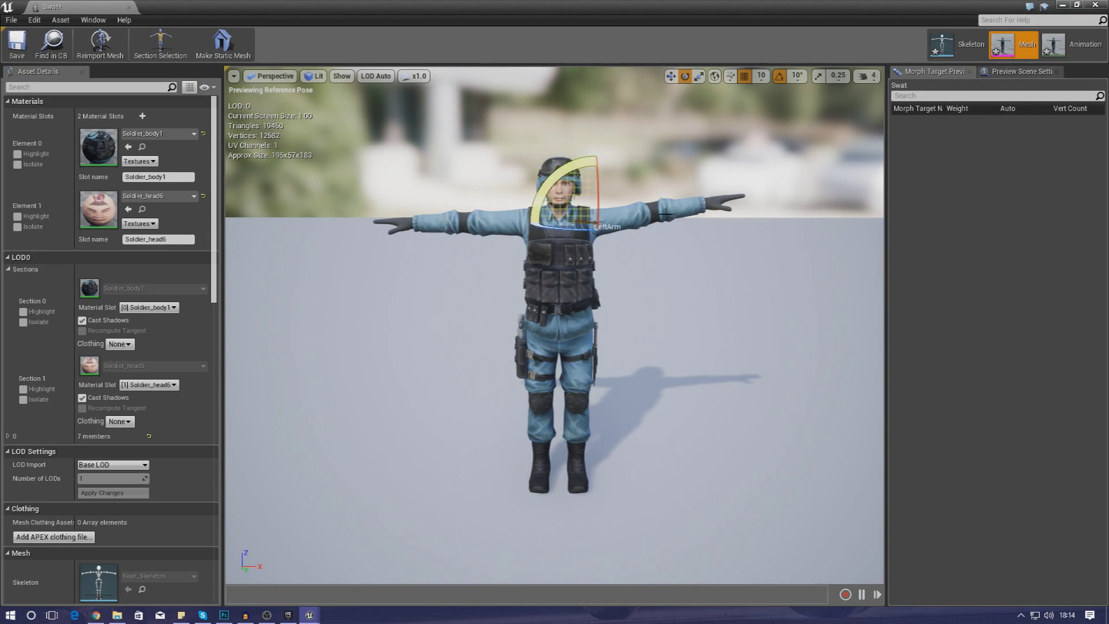
drag(557, 170, 581, 205)
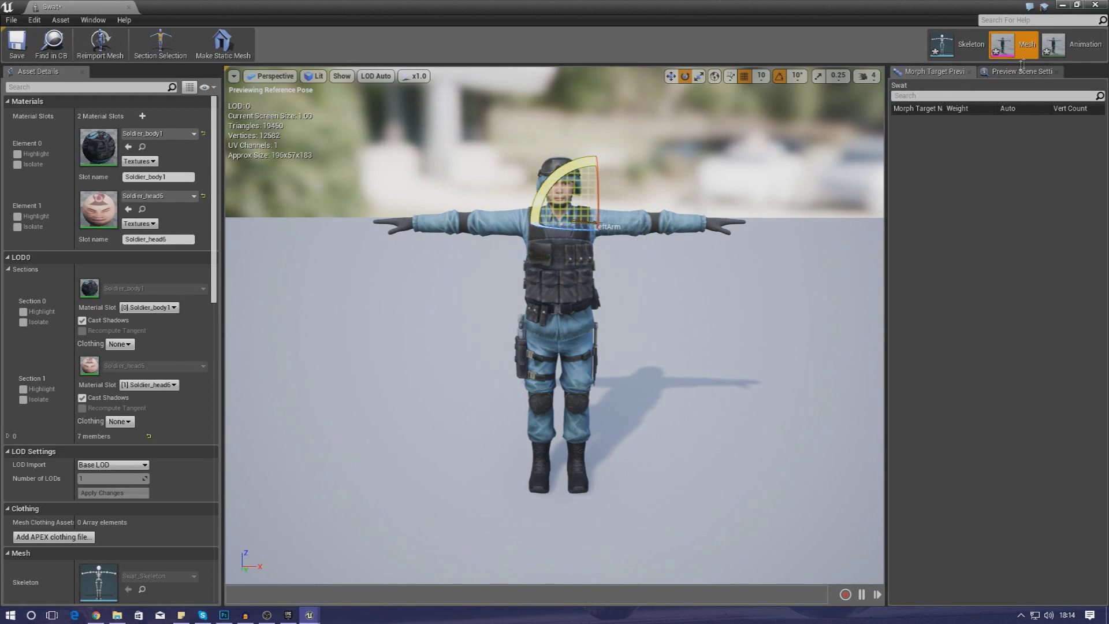
click(1094, 5)
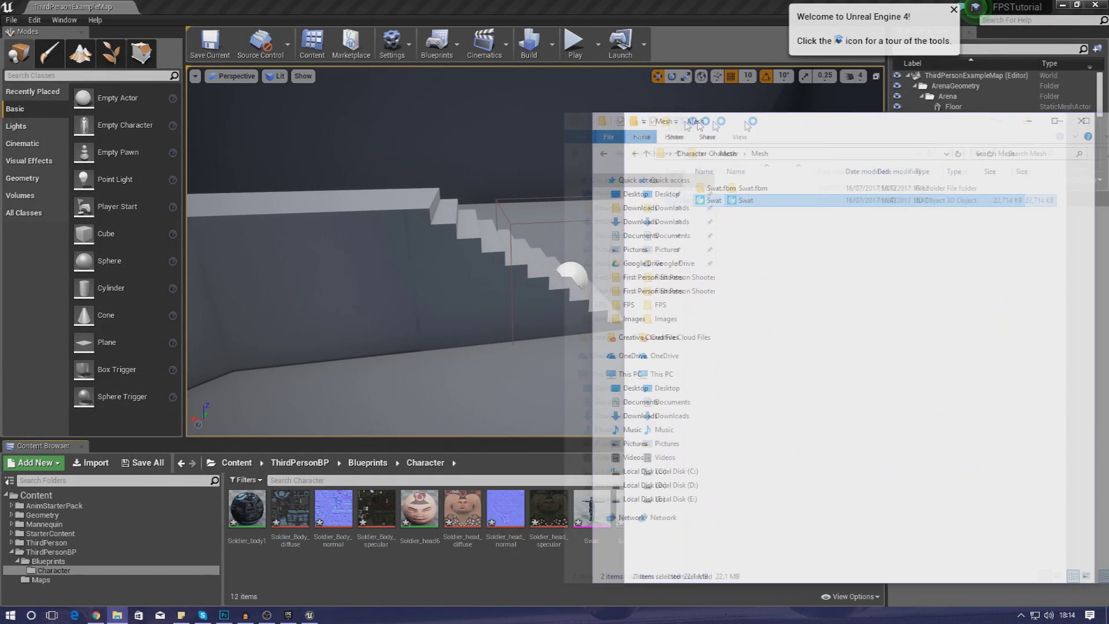
In File Explorer, open the Character/Animation folder, select all animation files, and move the window clear of the project's asset area.
drag(684, 103, 509, 109)
click(487, 139)
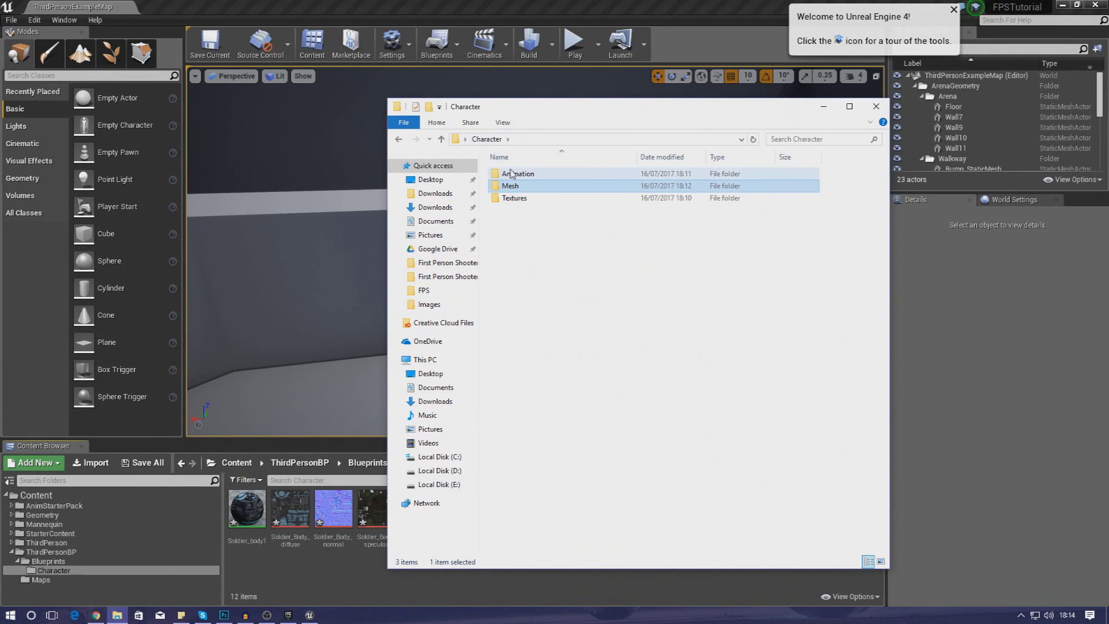
click(511, 174)
double_click(511, 174)
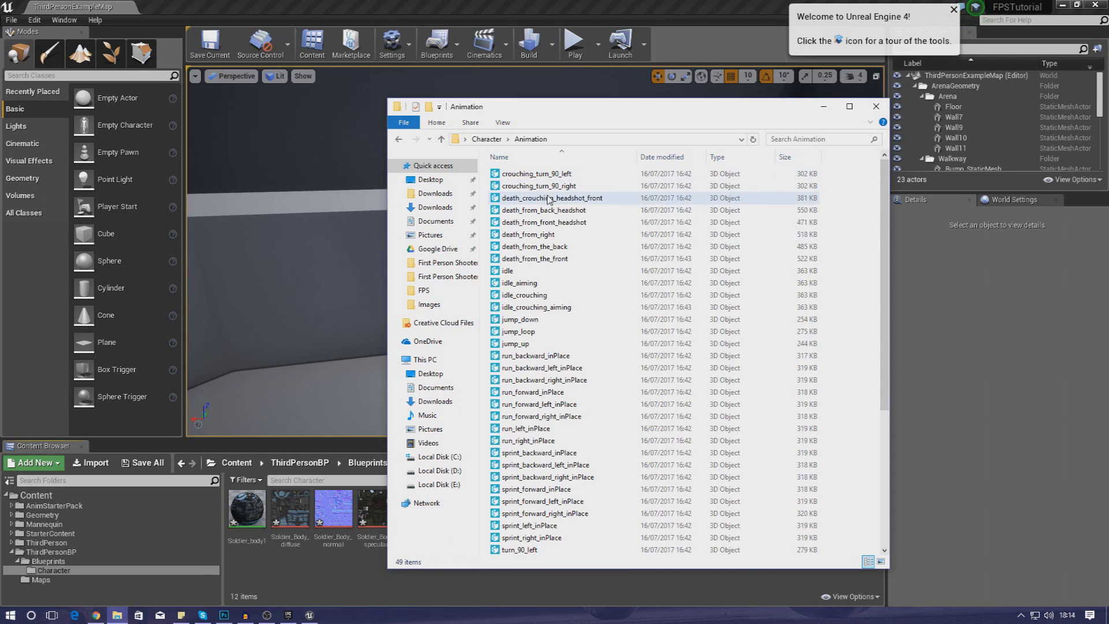
click(533, 236)
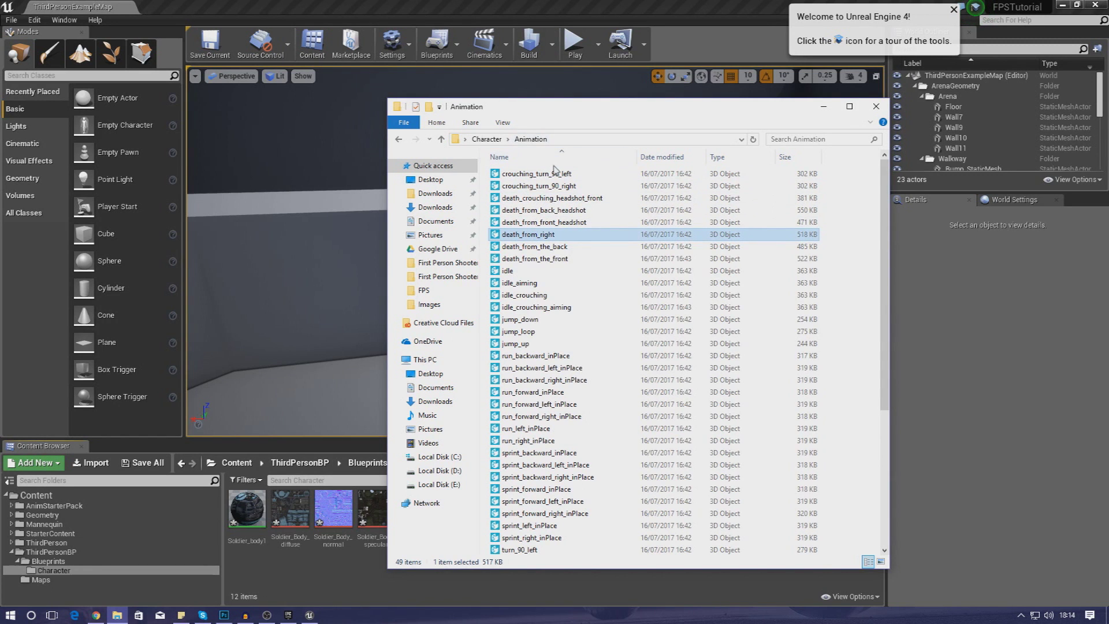
key(ctrl+a)
drag(535, 103, 796, 25)
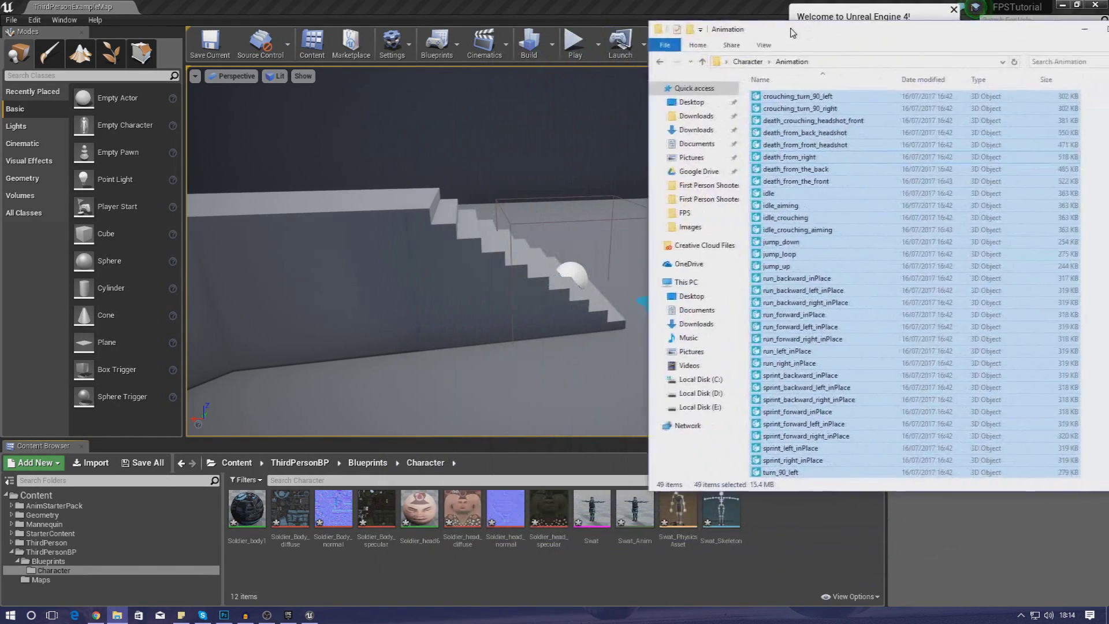
Create a folder named Animations inside the project's Character folder and open it.
click(801, 504)
right_click(782, 506)
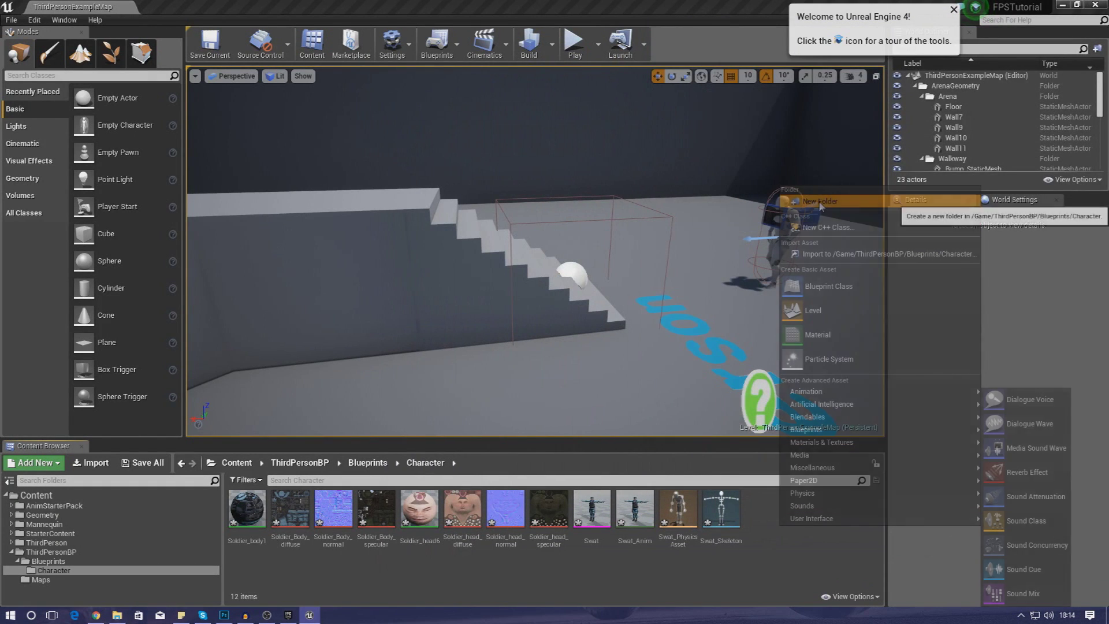
click(820, 202)
text(Animations)
key(Return)
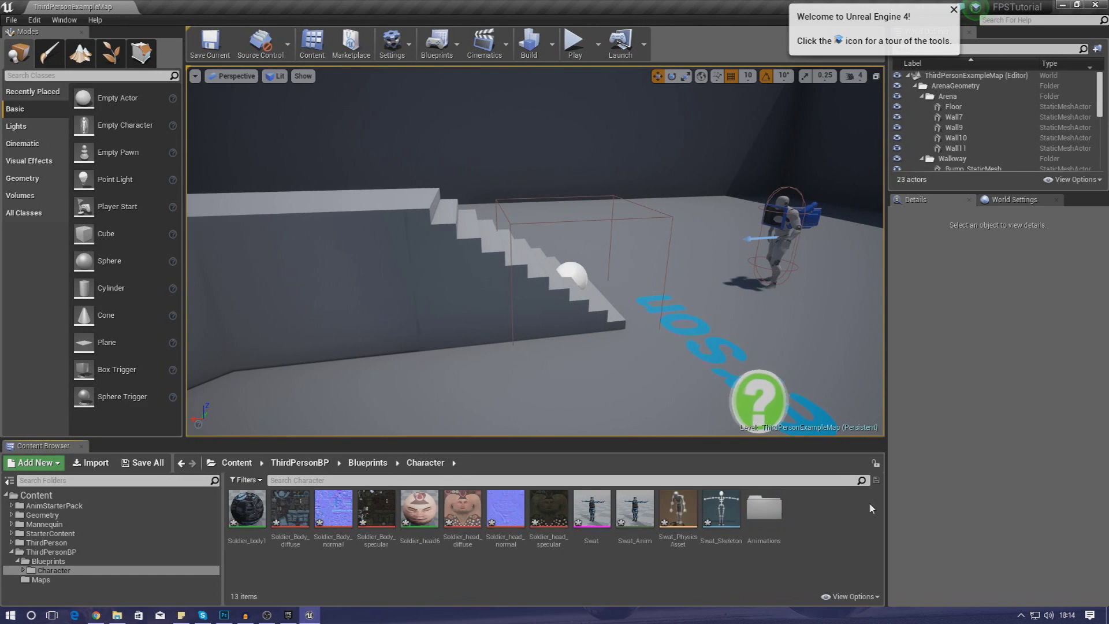
double_click(763, 507)
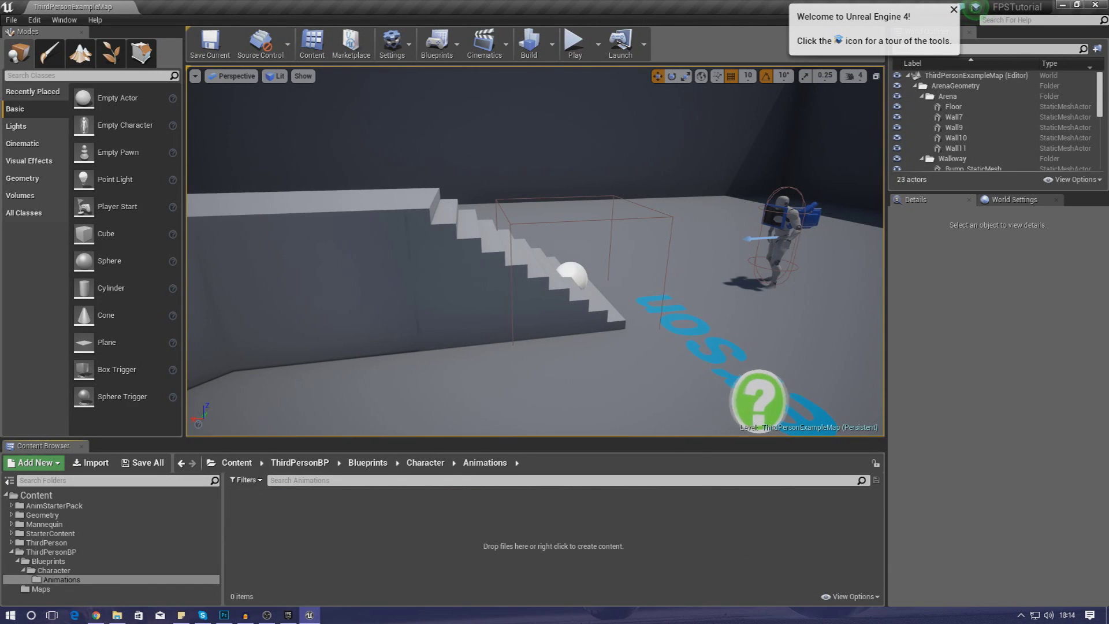
Bring all selected animation files into the Animations folder and import them all using Swat_Skeleton as the skeleton.
key(alt+Tab)
drag(476, 577, 481, 559)
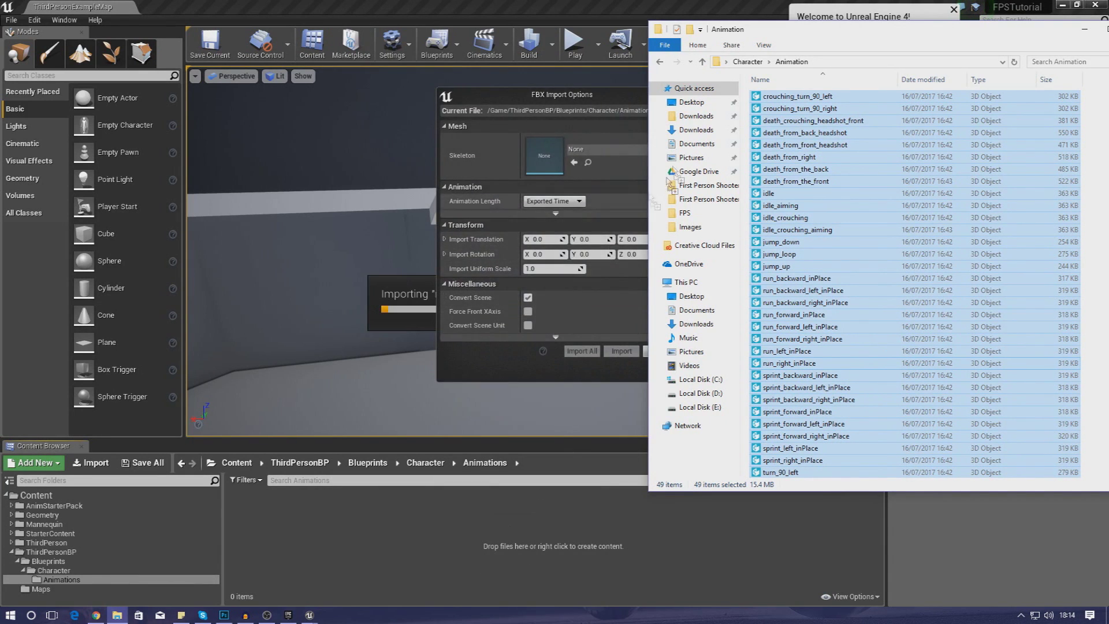
click(628, 85)
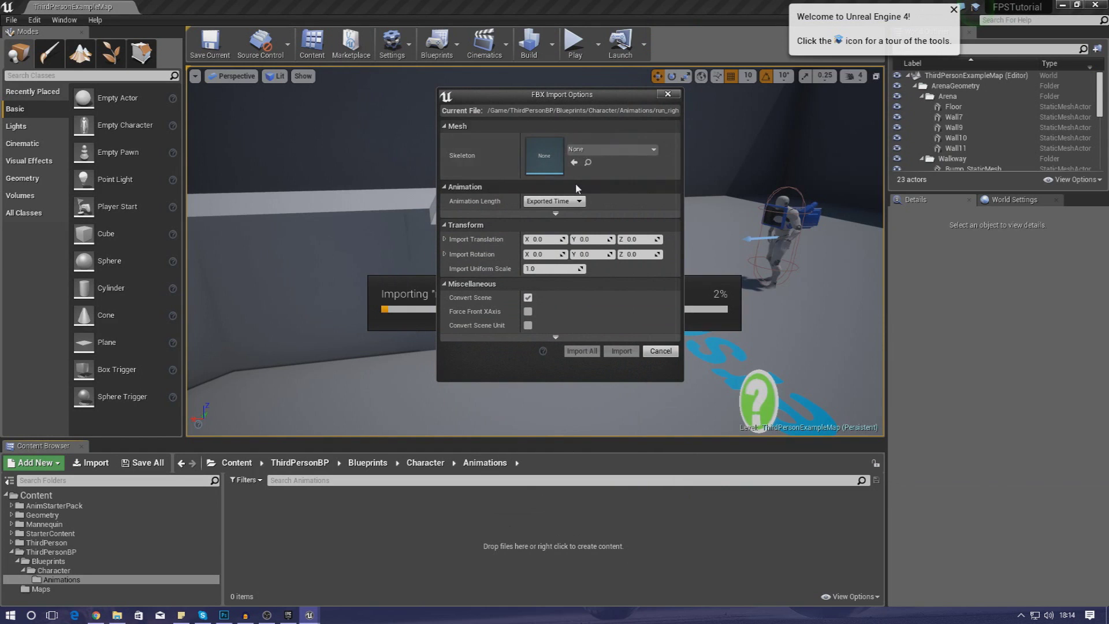
click(609, 149)
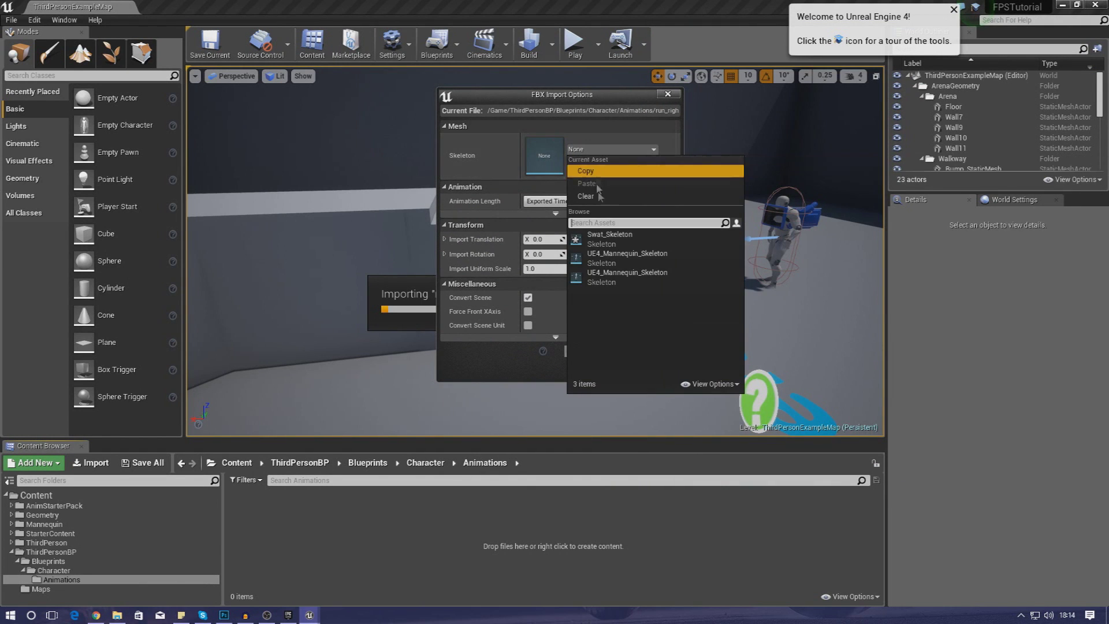
click(607, 239)
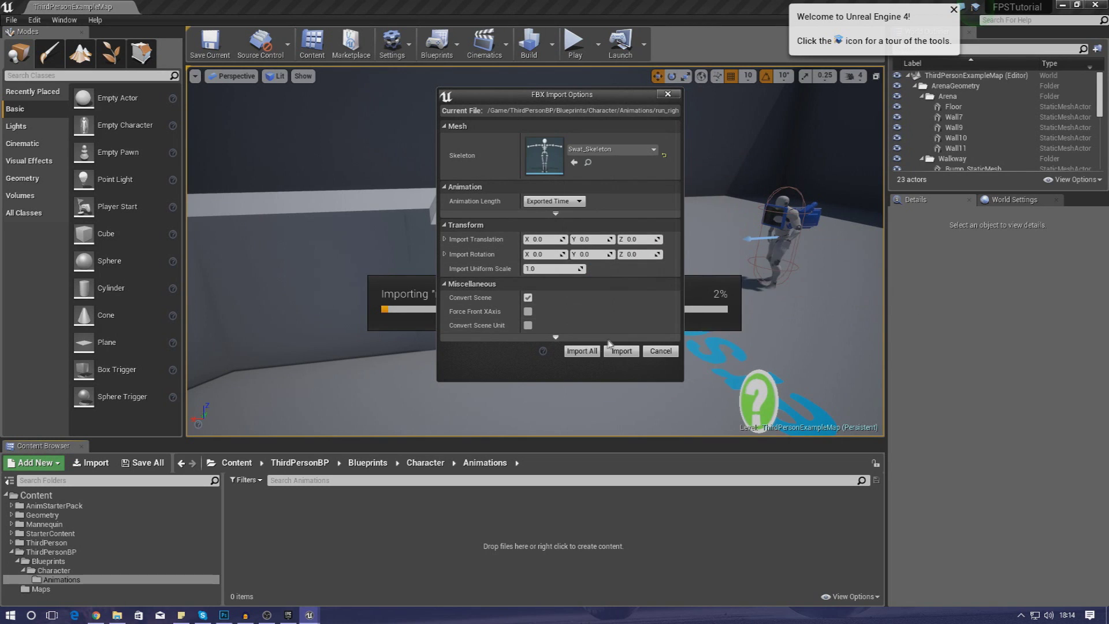
click(579, 351)
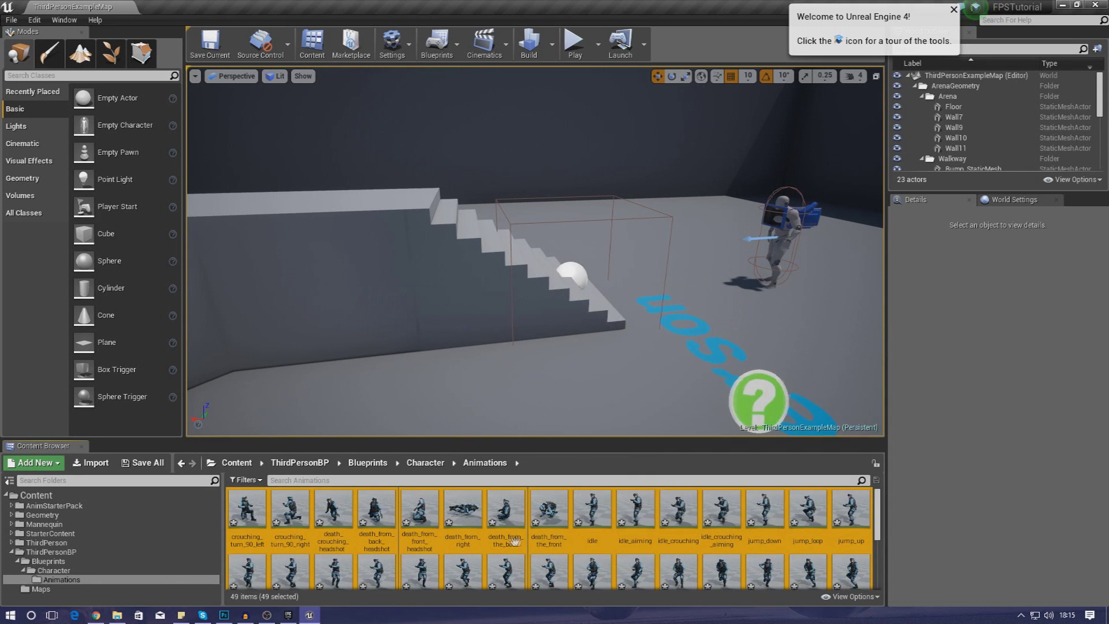
Open the death_from_right animation, switch the preview to idle, and view the character from the side.
click(479, 538)
double_click(479, 538)
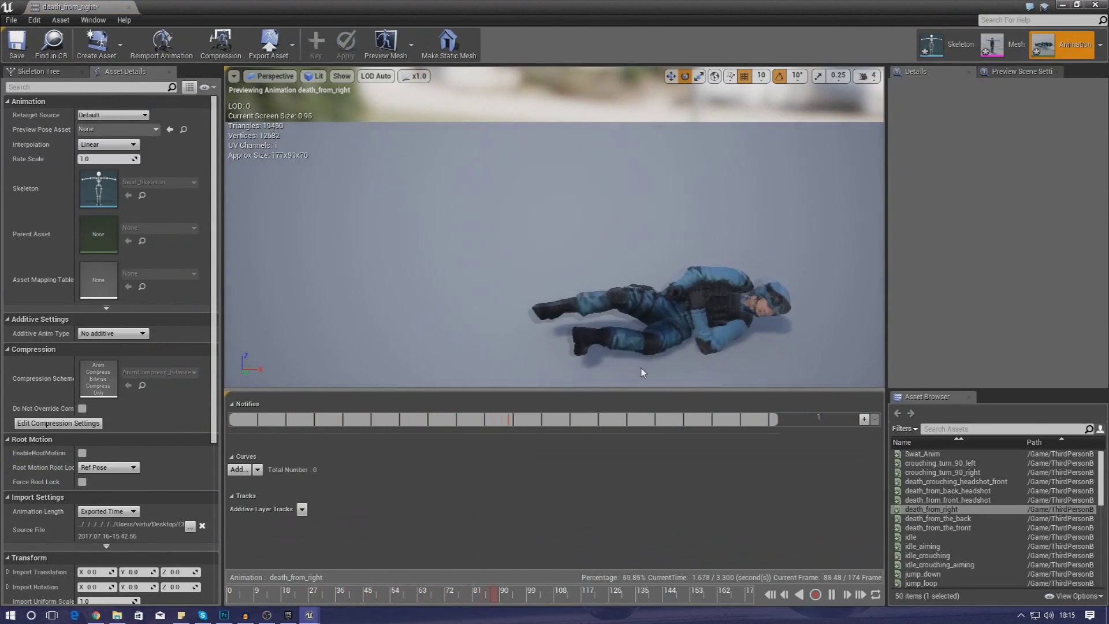
click(957, 499)
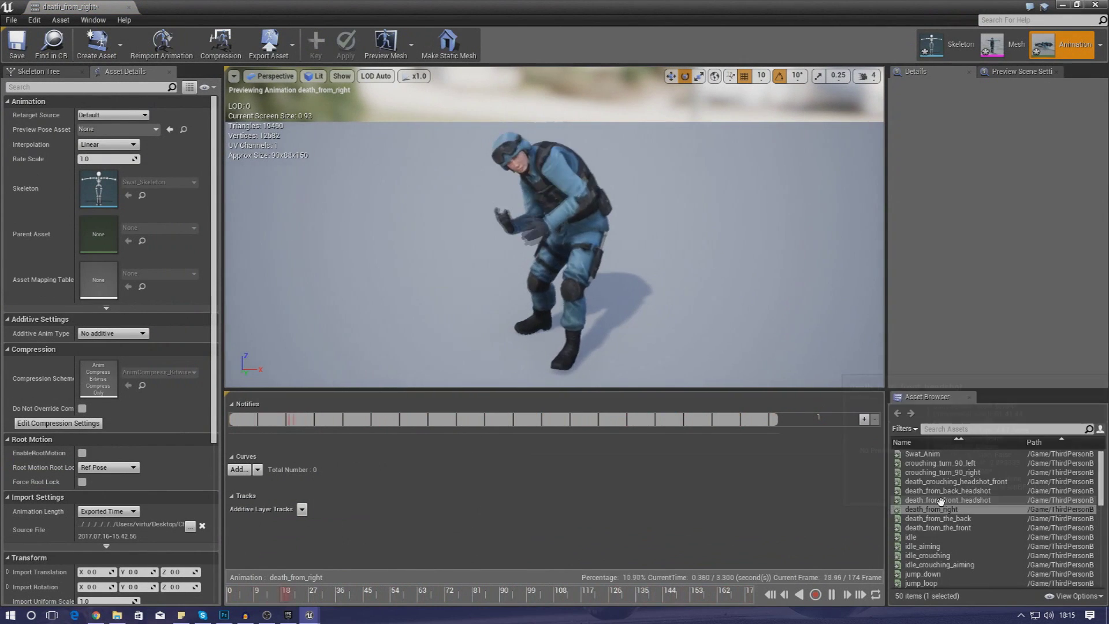
click(937, 518)
click(910, 536)
drag(687, 309, 601, 317)
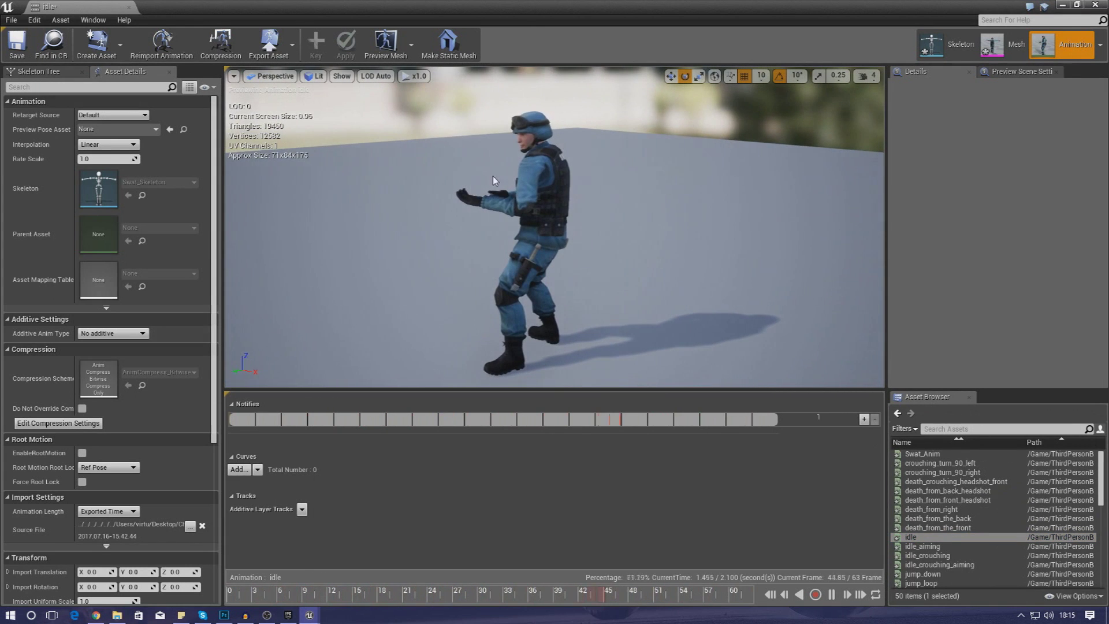
Preview the jump_down, jump_loop, run_backward_left_inPlace and run_backward_inPlace animations, and close the animation editor.
click(922, 574)
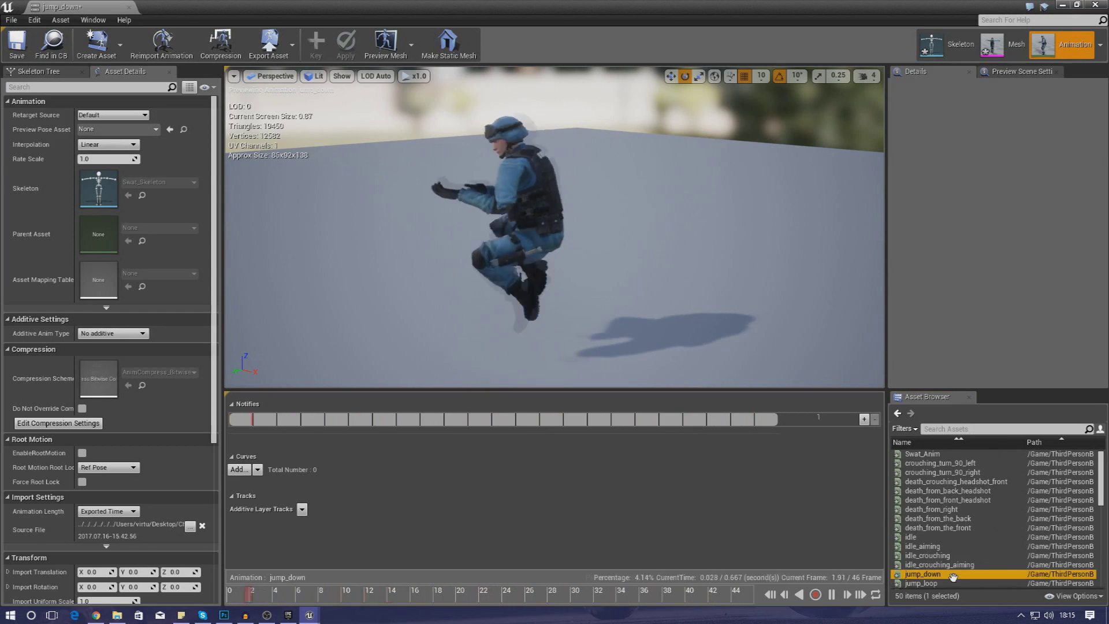
scroll(947, 572, down, 2)
click(947, 546)
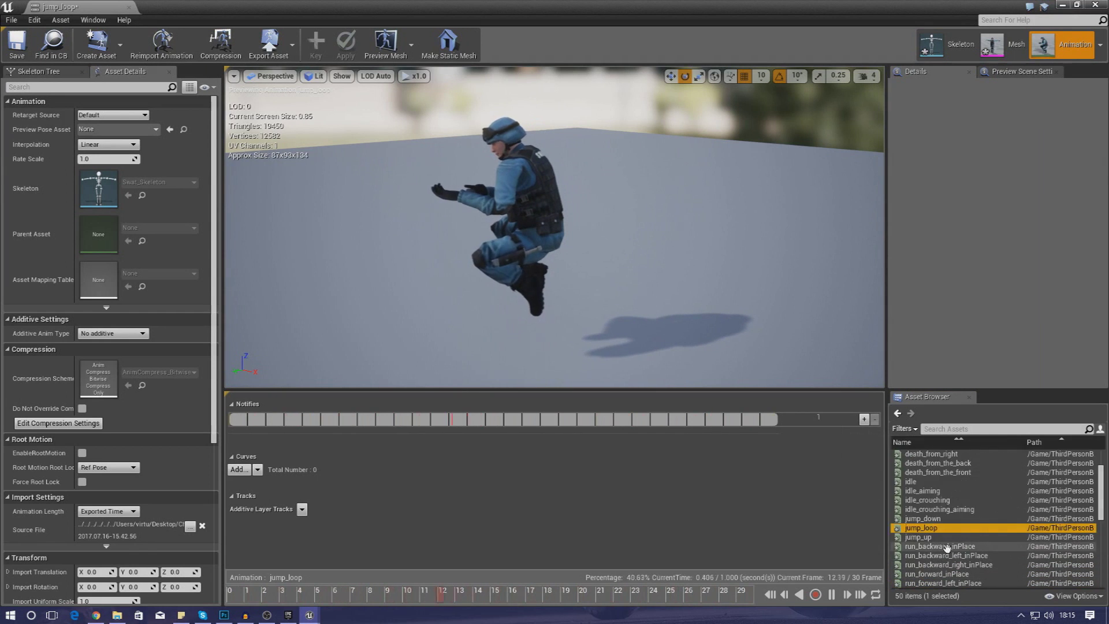
click(947, 554)
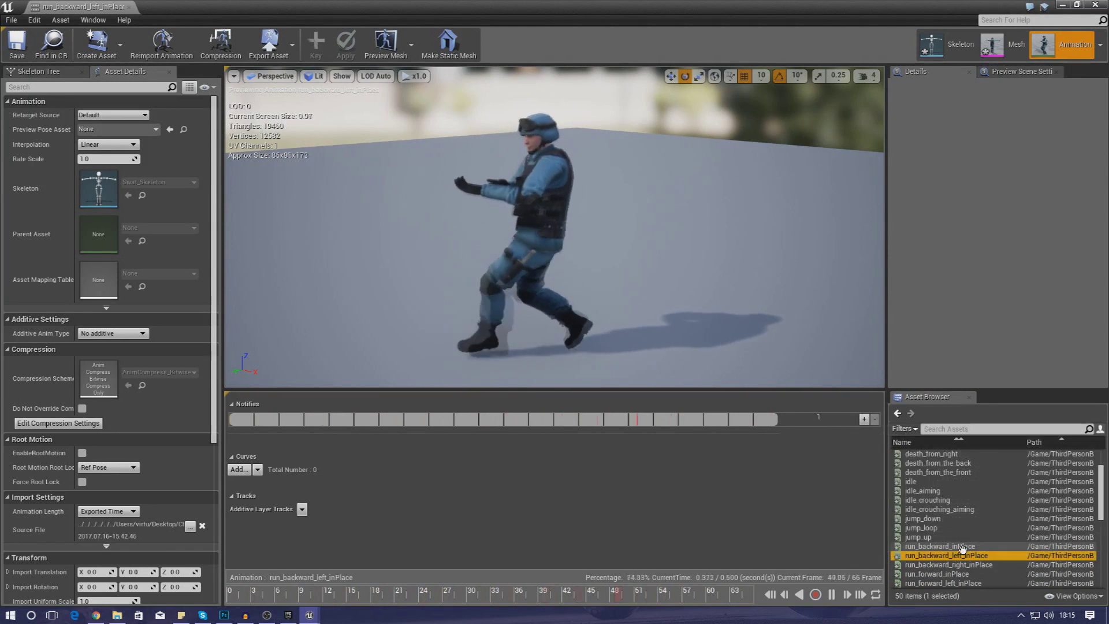
click(962, 546)
scroll(947, 519, down, 2)
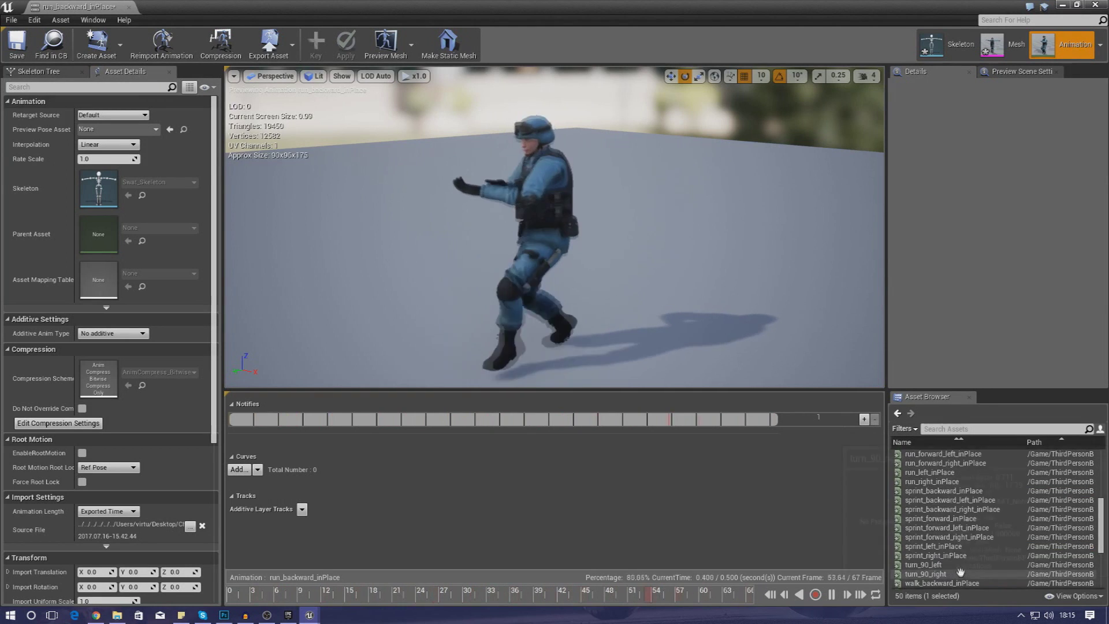
scroll(941, 474, down, 6)
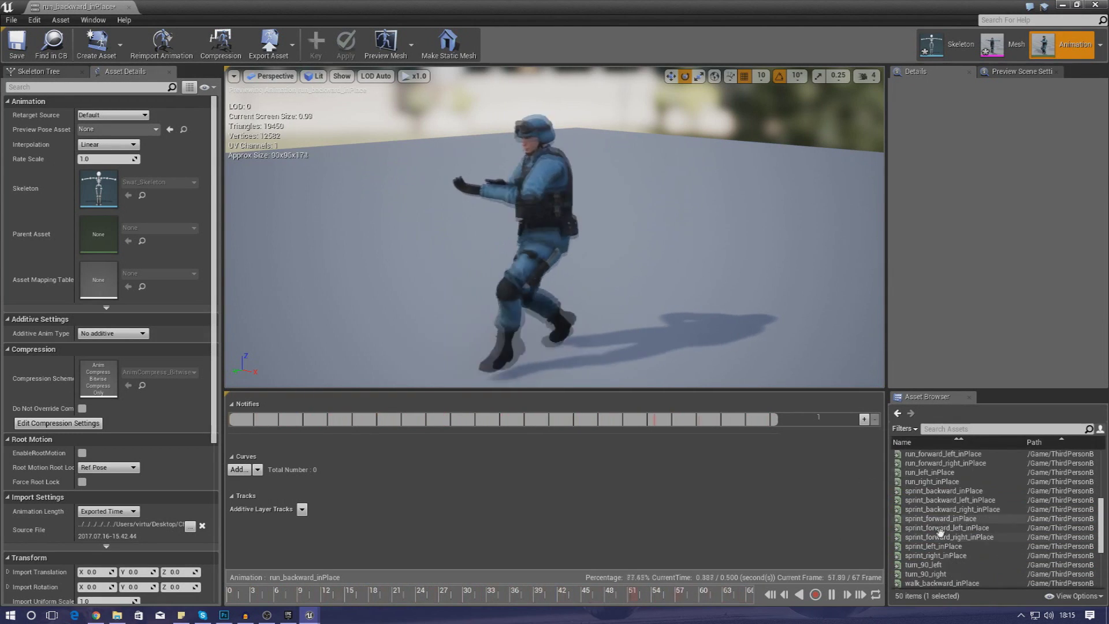
scroll(953, 513, up, 6)
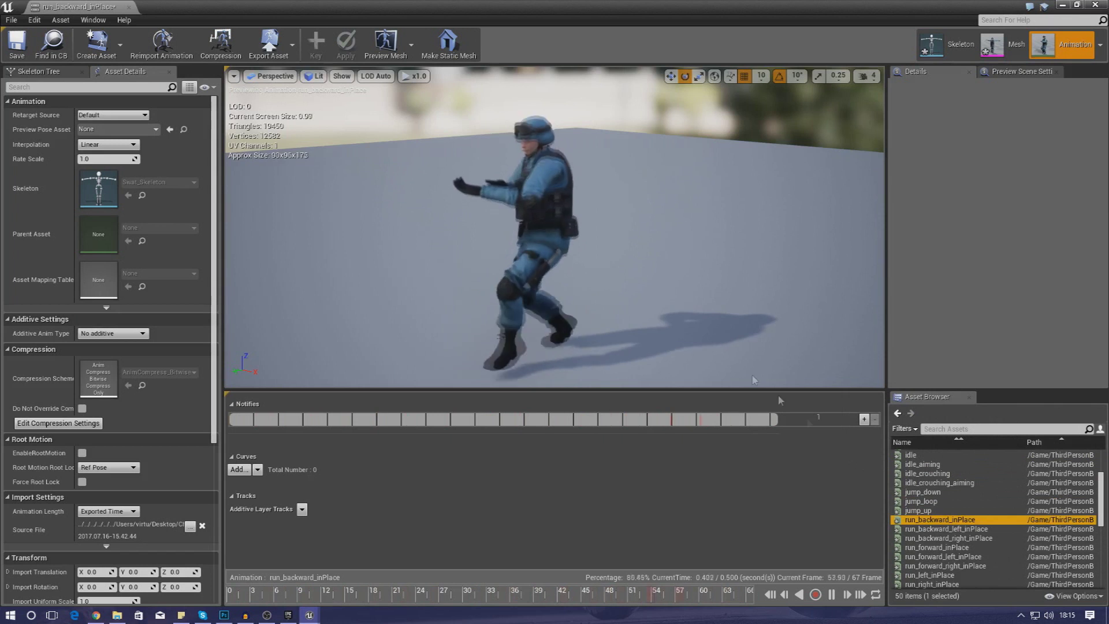
drag(569, 296, 595, 294)
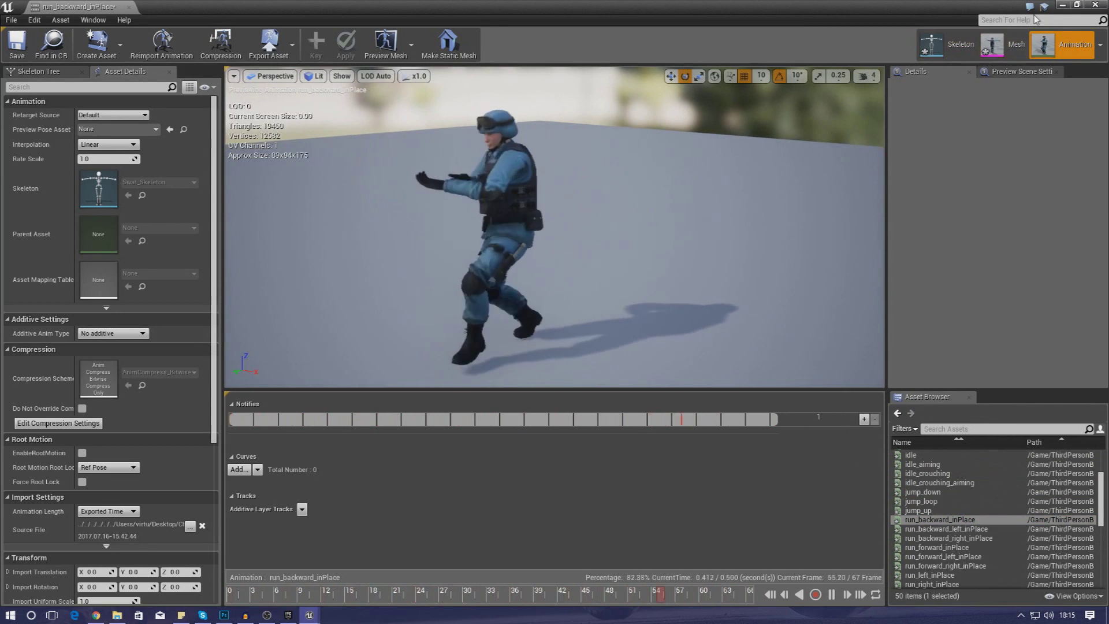
click(1097, 6)
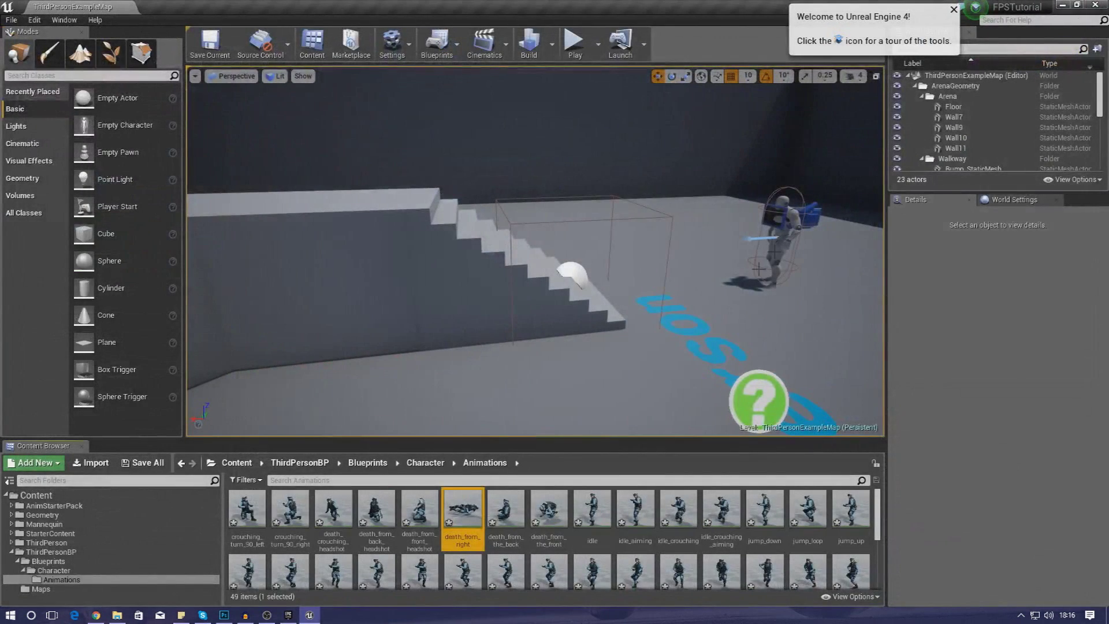
Look over the imported assets in the Animations folder and return to the Character folder.
scroll(750, 554, down, 5)
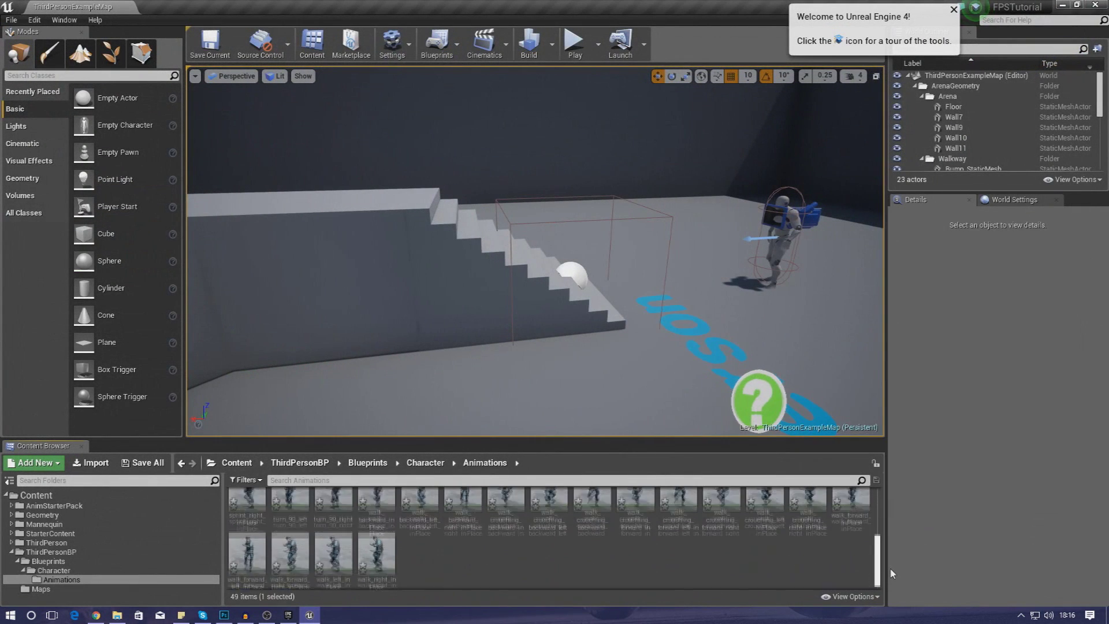
click(658, 573)
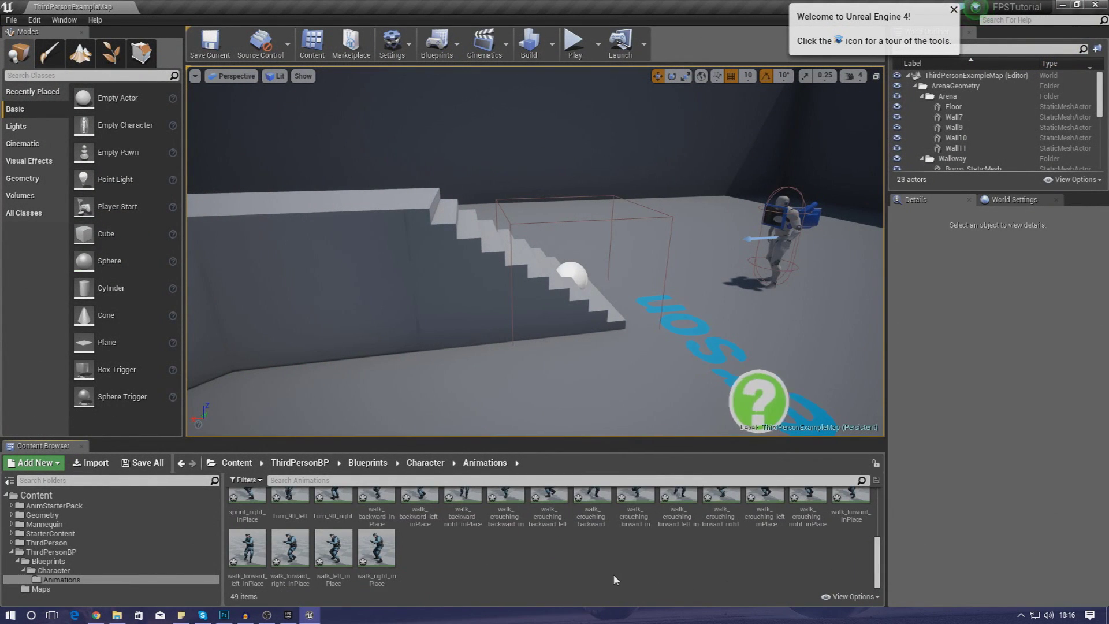
scroll(462, 554, up, 3)
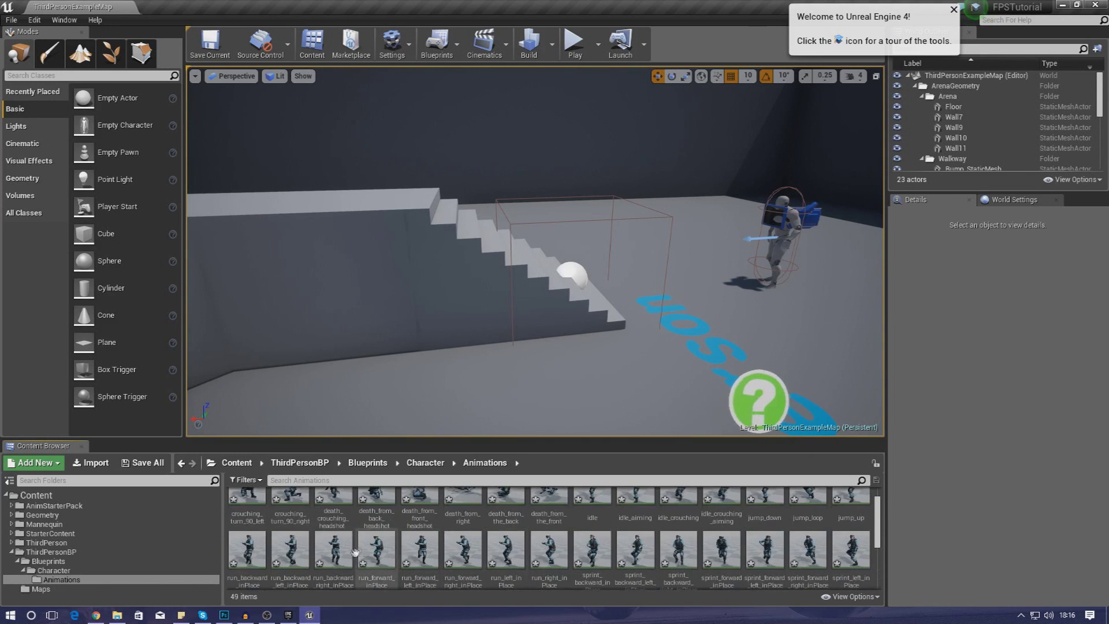
click(425, 462)
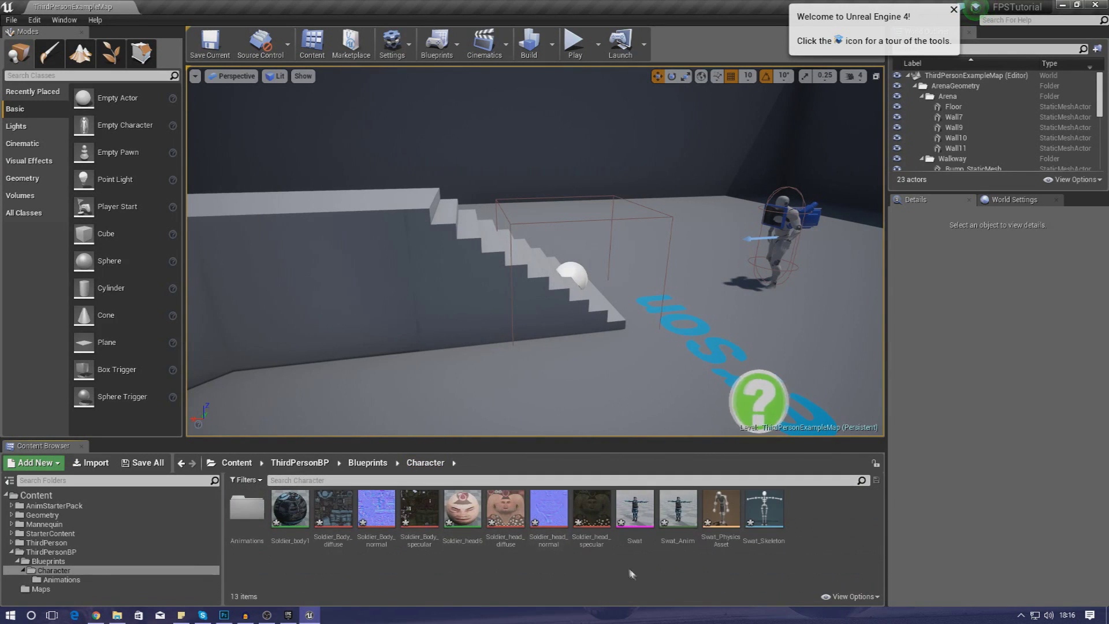
Create an Animation Blueprint in the Character folder with Swat_Skeleton as its target skeleton.
right_click(634, 577)
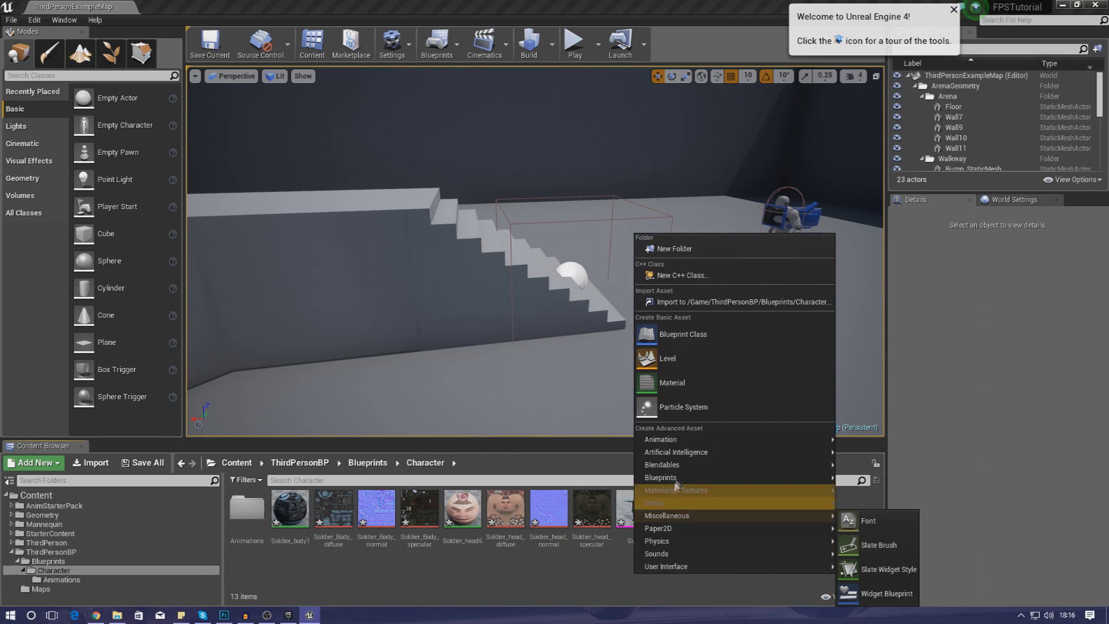
mouse_move(826, 440)
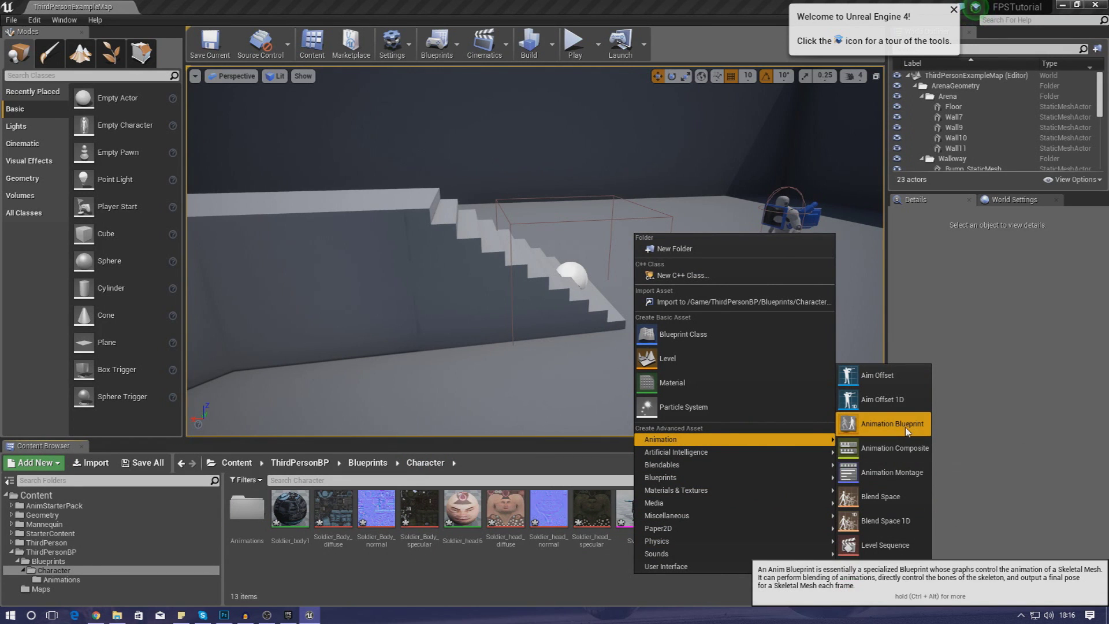
click(892, 424)
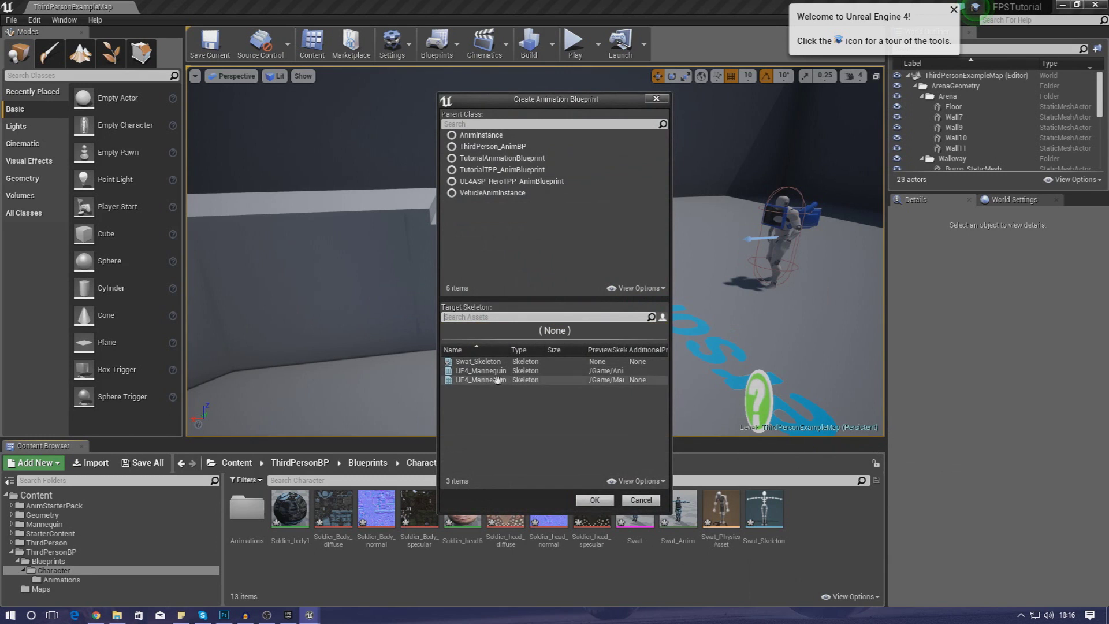
click(478, 362)
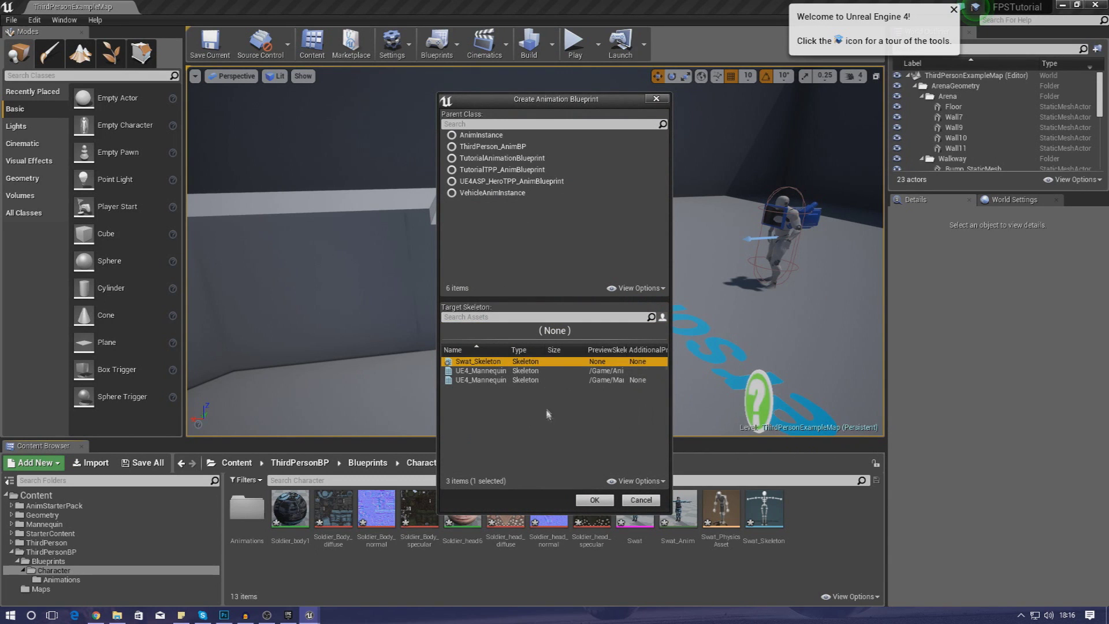
click(593, 500)
Name the new Animation Blueprint SWAT_AnimBP.
text(Swa)
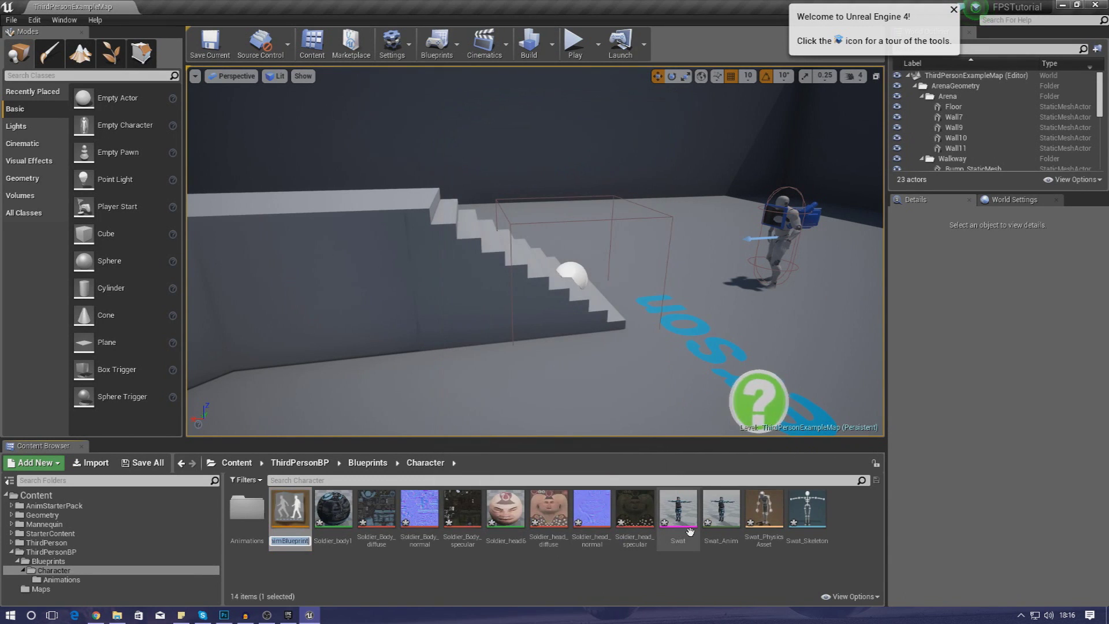
key(BackSpace)
key(BackSpace)
key(BackSpace)
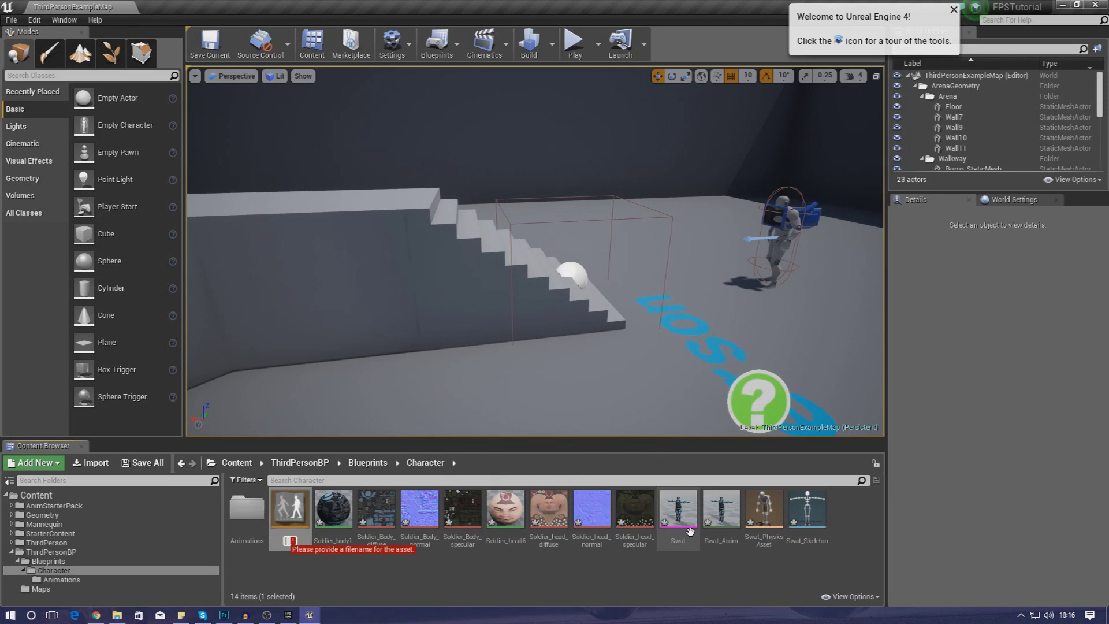
text(SWAT)
text(_AnimBP)
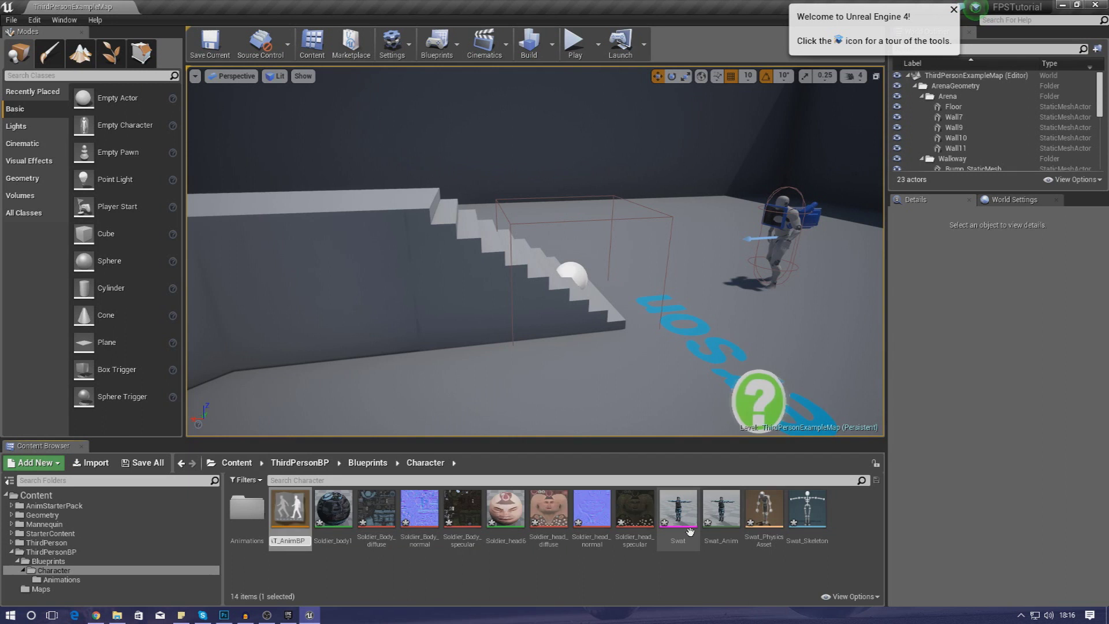
key(Return)
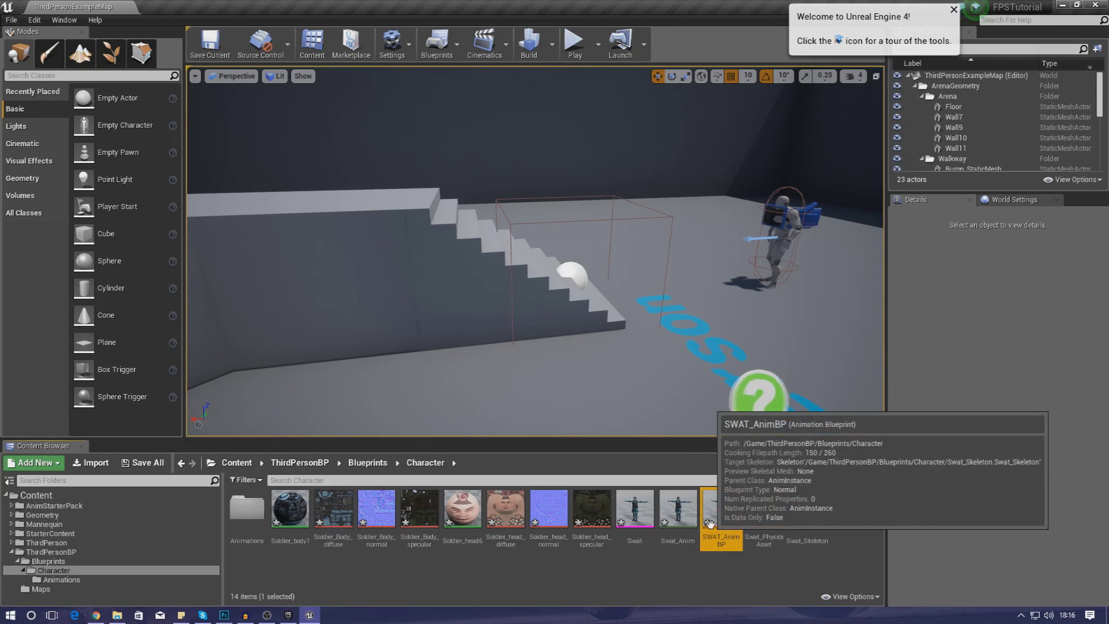
Open the SWAT_AnimBP Animation Blueprint for editing.
double_click(717, 525)
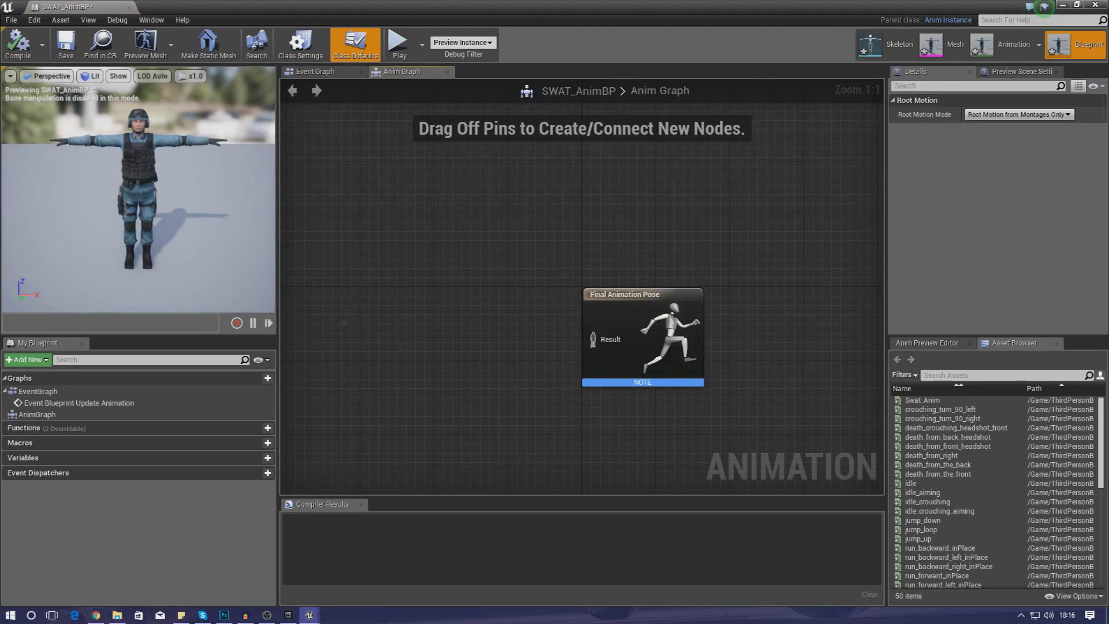
right_drag(344, 322, 719, 382)
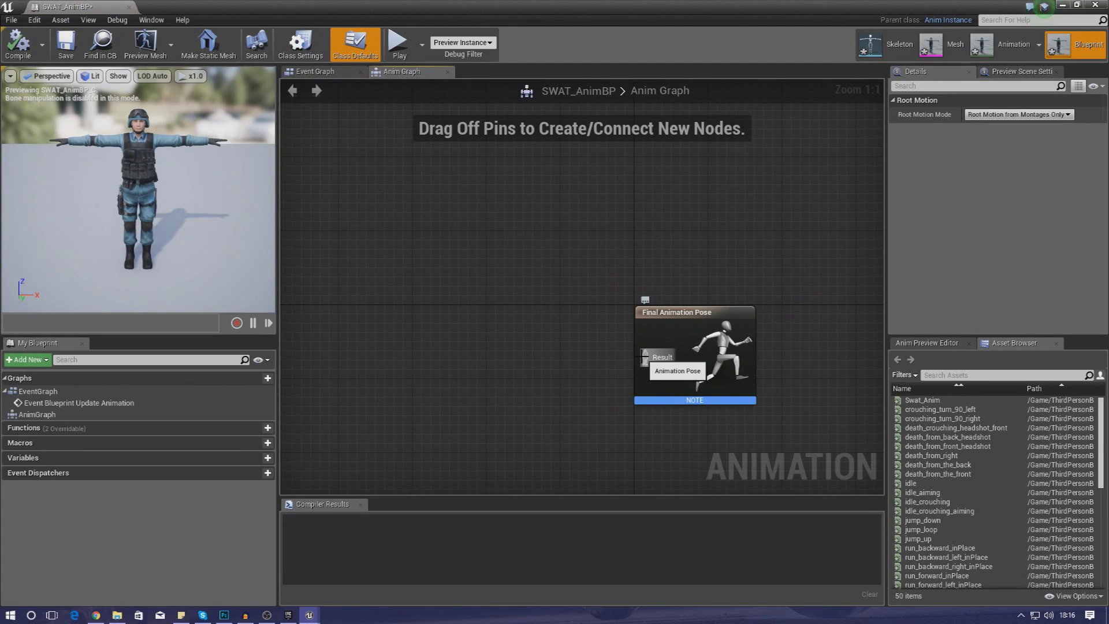
Add players for the idle and death_from_right animations to the Anim Graph, feed idle into the Final Animation Pose, and compile.
drag(911, 482, 647, 361)
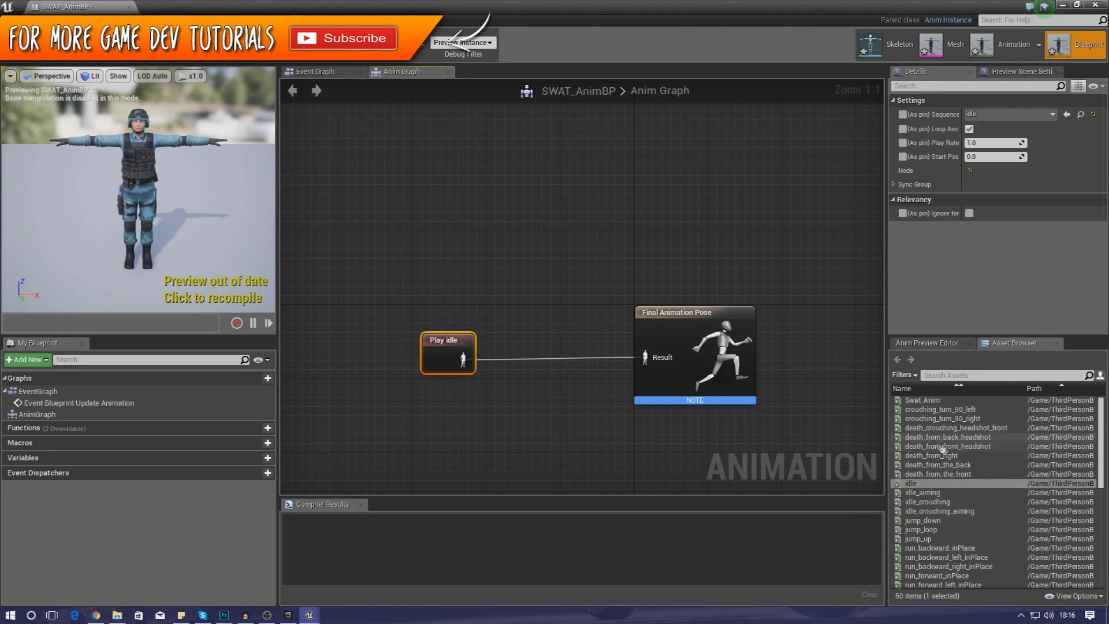
drag(931, 455, 404, 256)
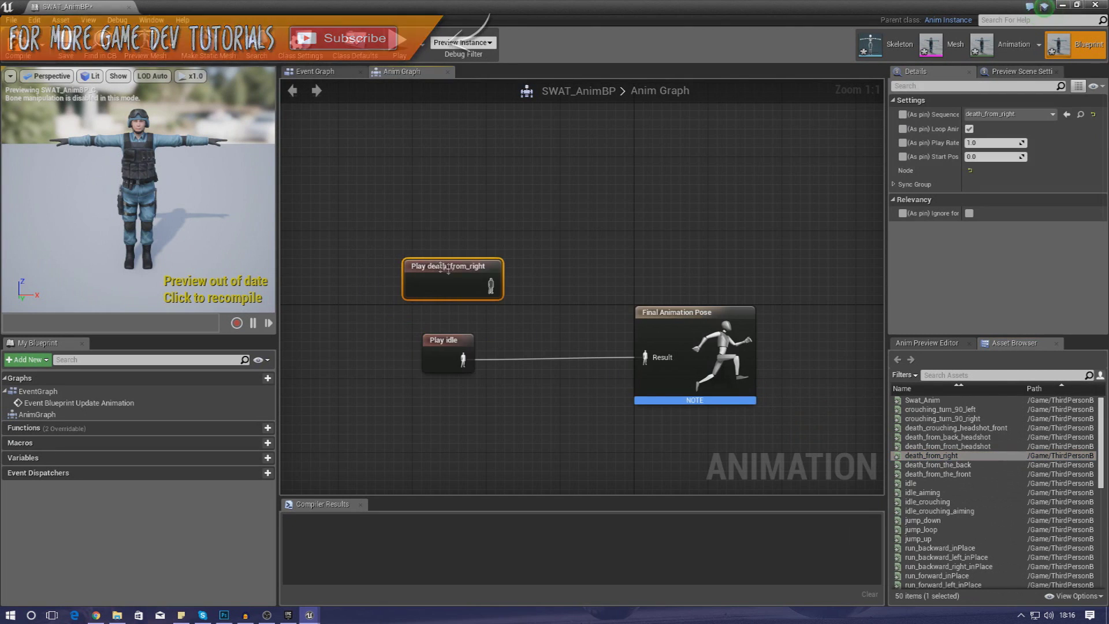
right_drag(358, 219, 428, 212)
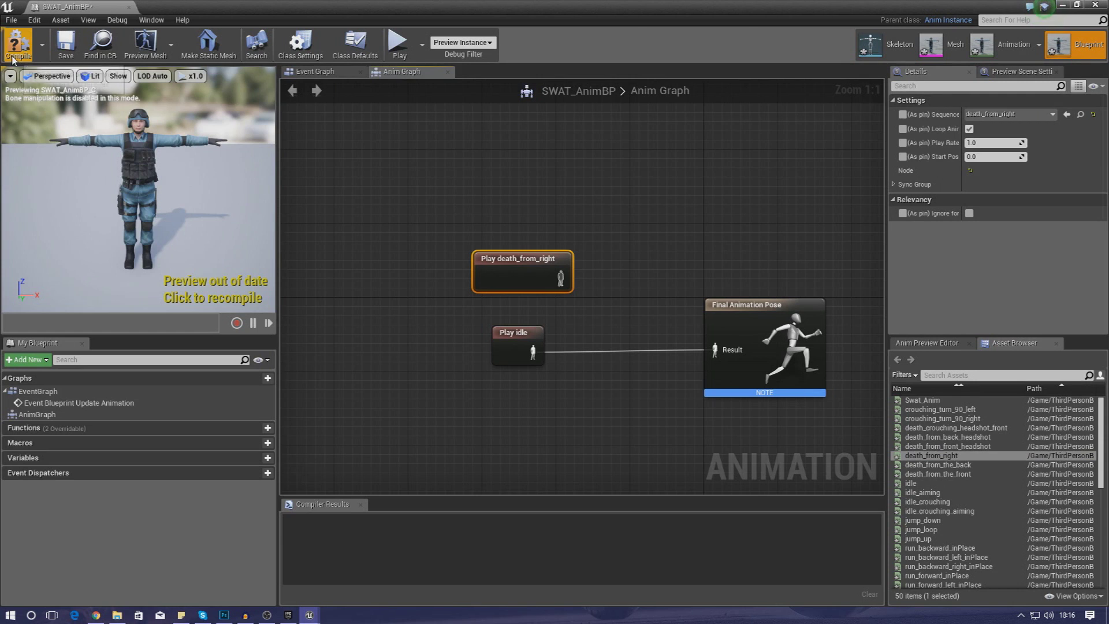
click(258, 233)
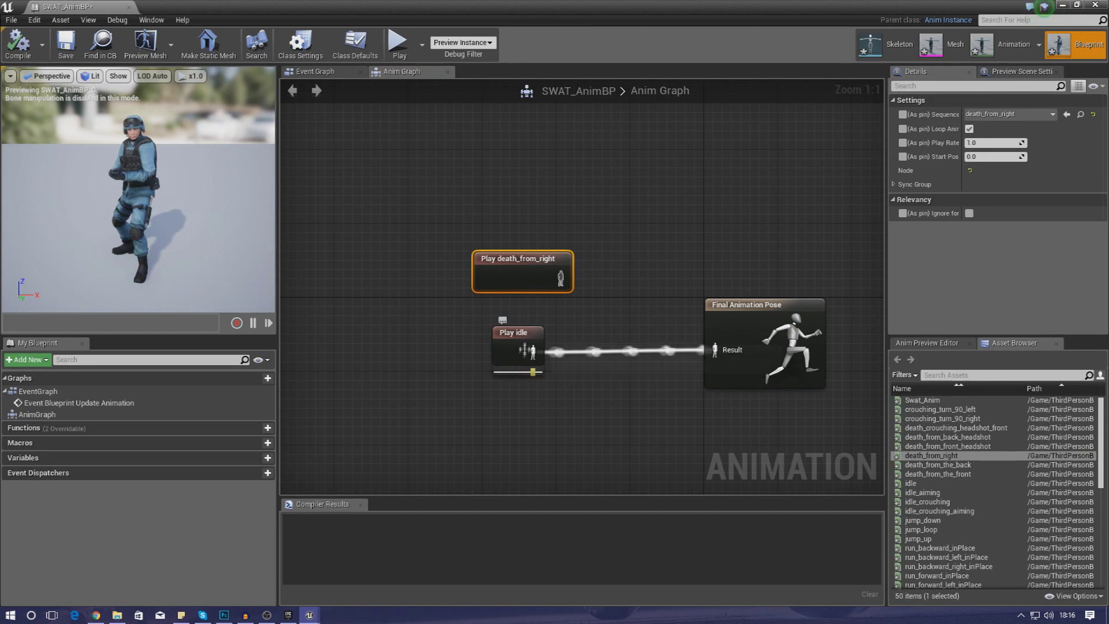
Connect the death_from_right player to the Final Animation Pose in place of idle and recompile to preview it.
drag(560, 279, 689, 350)
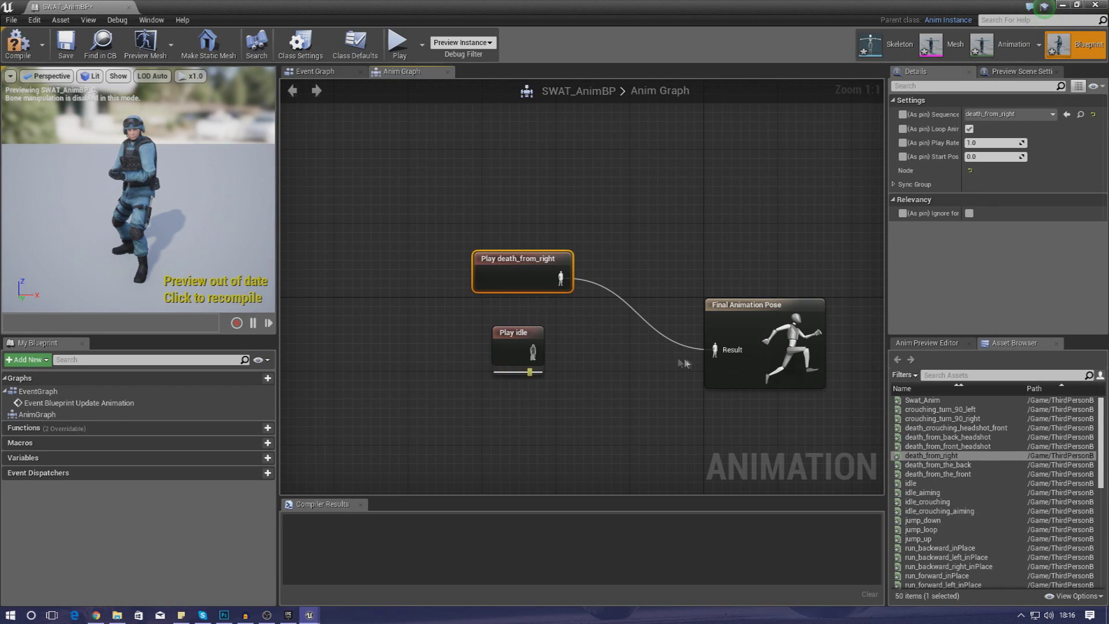
click(18, 42)
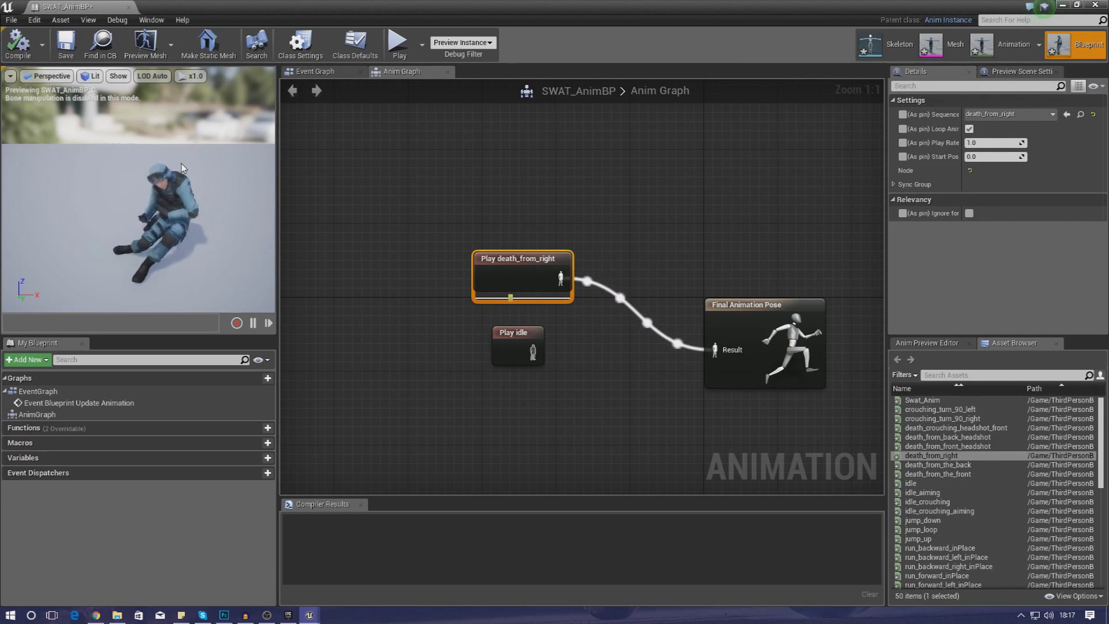
Delete the death_from_right and idle players from the Anim Graph.
key(Delete)
click(504, 330)
key(Delete)
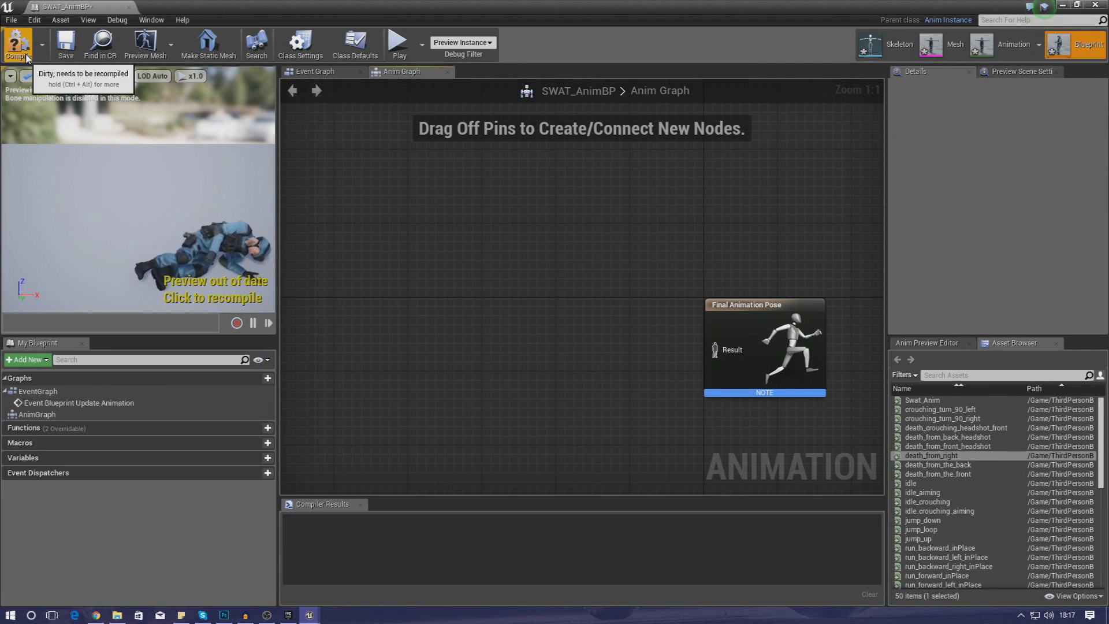
Add a new state machine to the Anim Graph, to the side of the Final Animation Pose node.
right_click(501, 271)
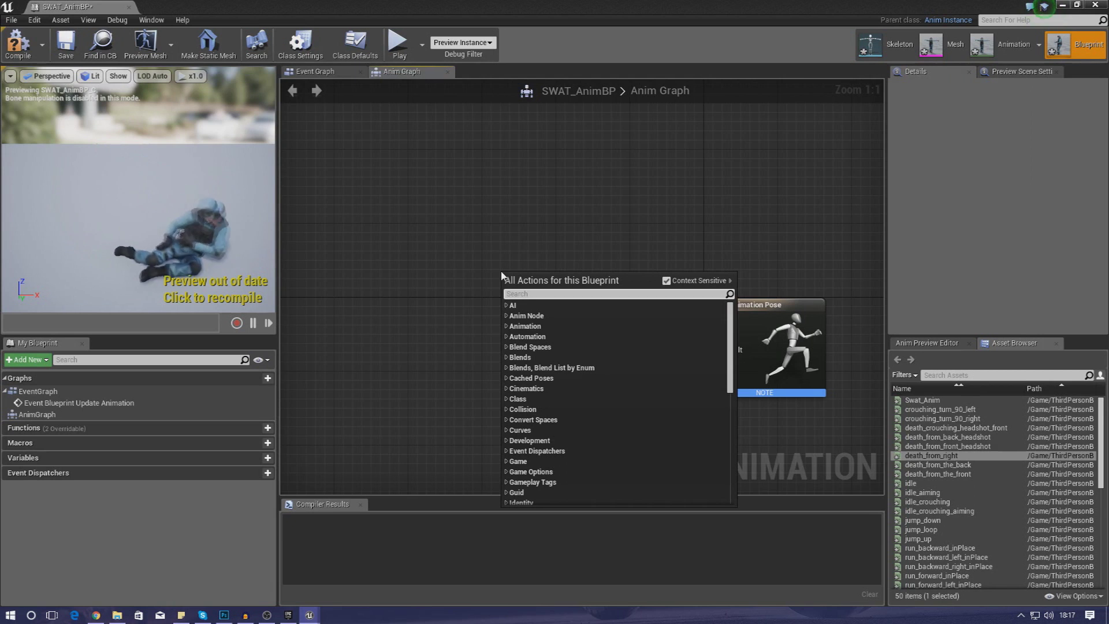
click(389, 321)
right_click(389, 321)
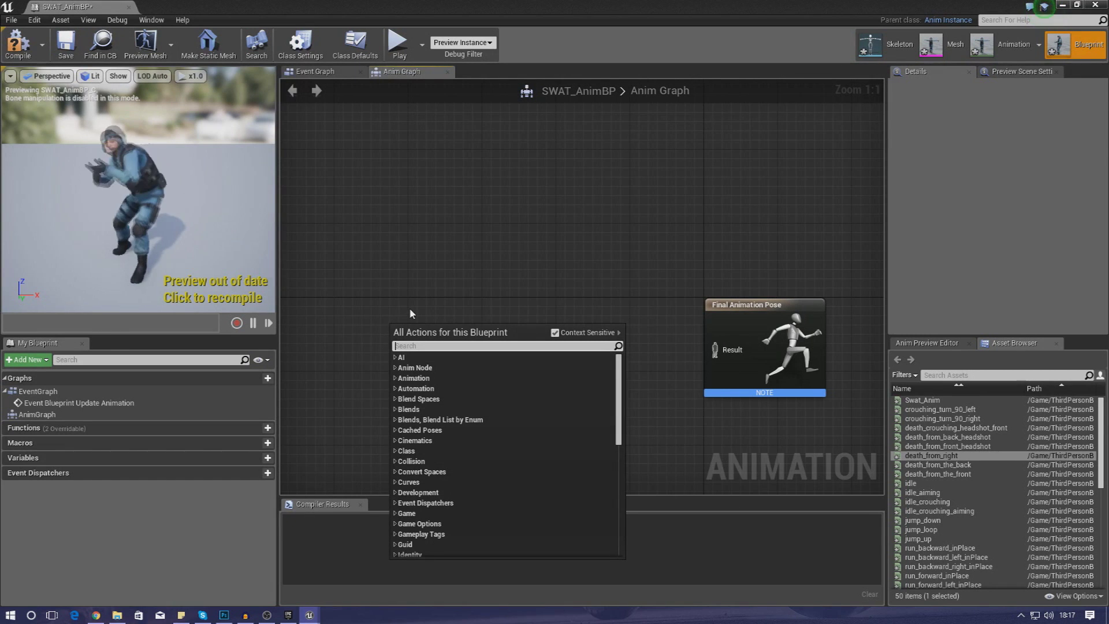
text(machine)
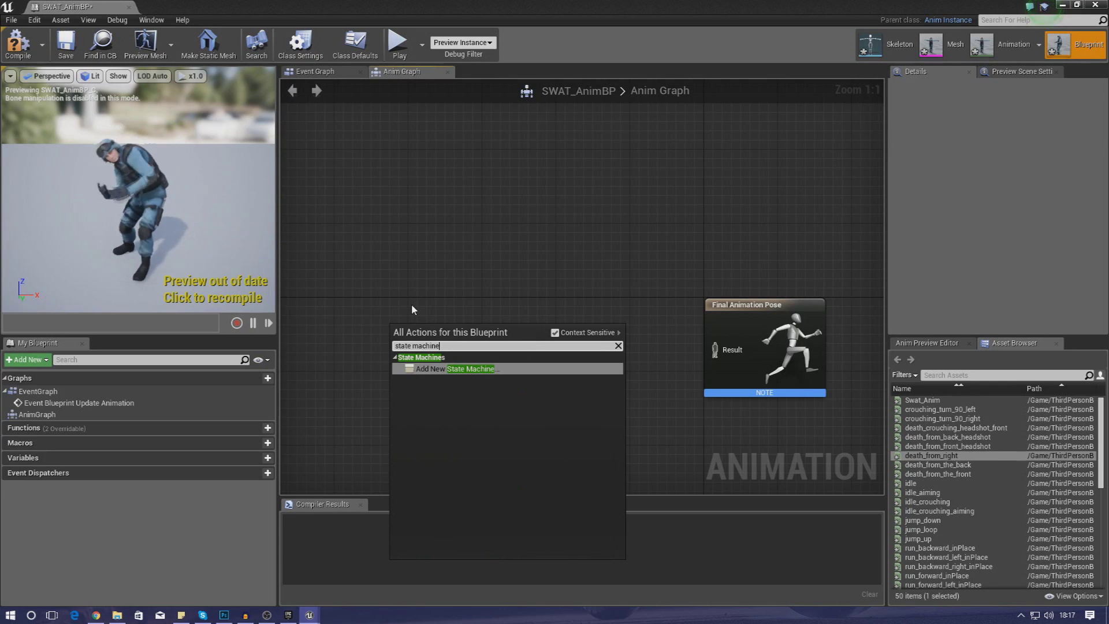
key(Return)
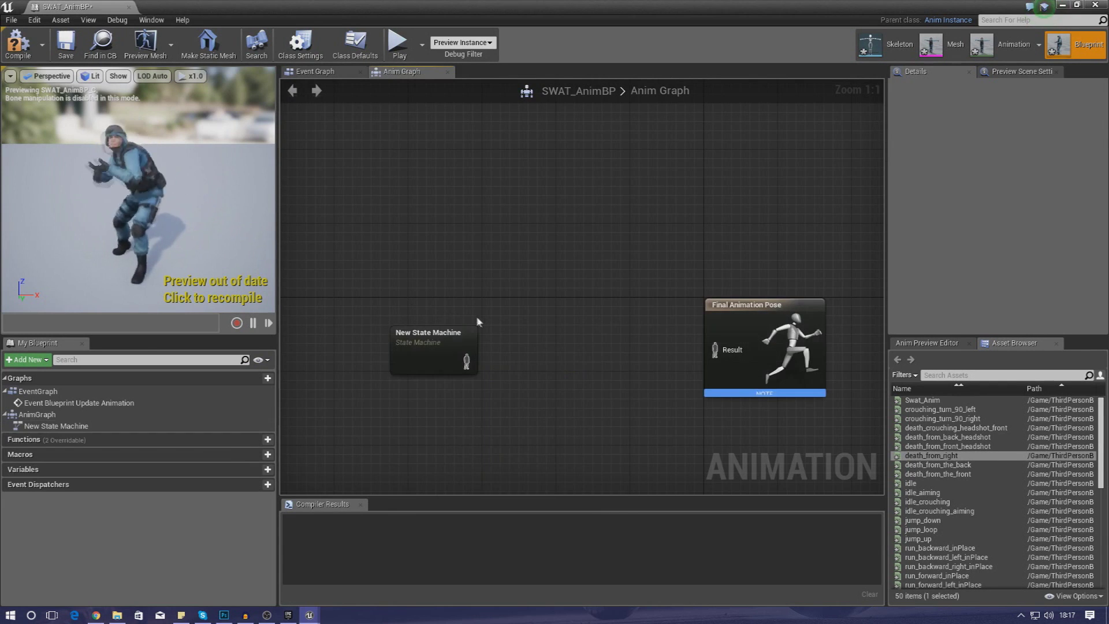
Move the state machine closer to the Final Animation Pose node and rename it Walk_Run.
drag(438, 355, 536, 339)
right_click(535, 339)
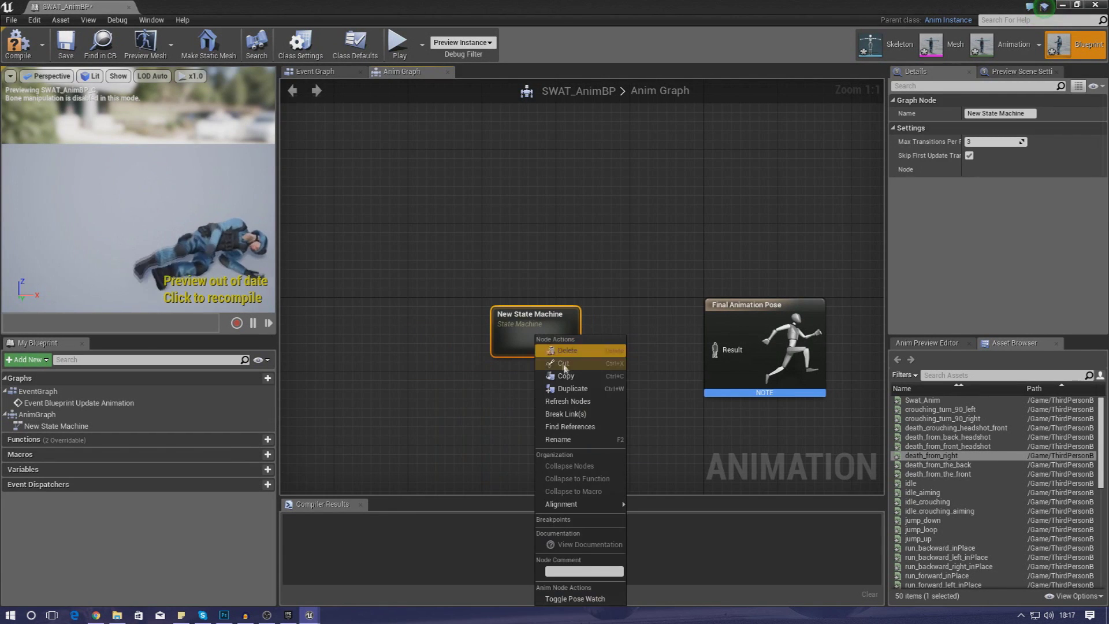
click(580, 447)
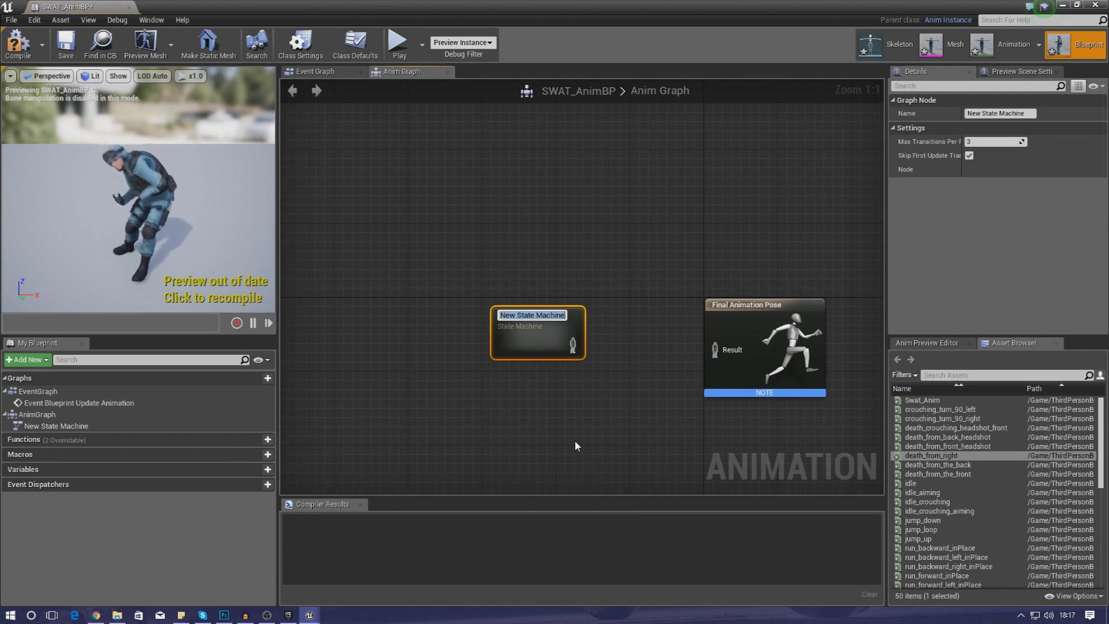
text(Walk)
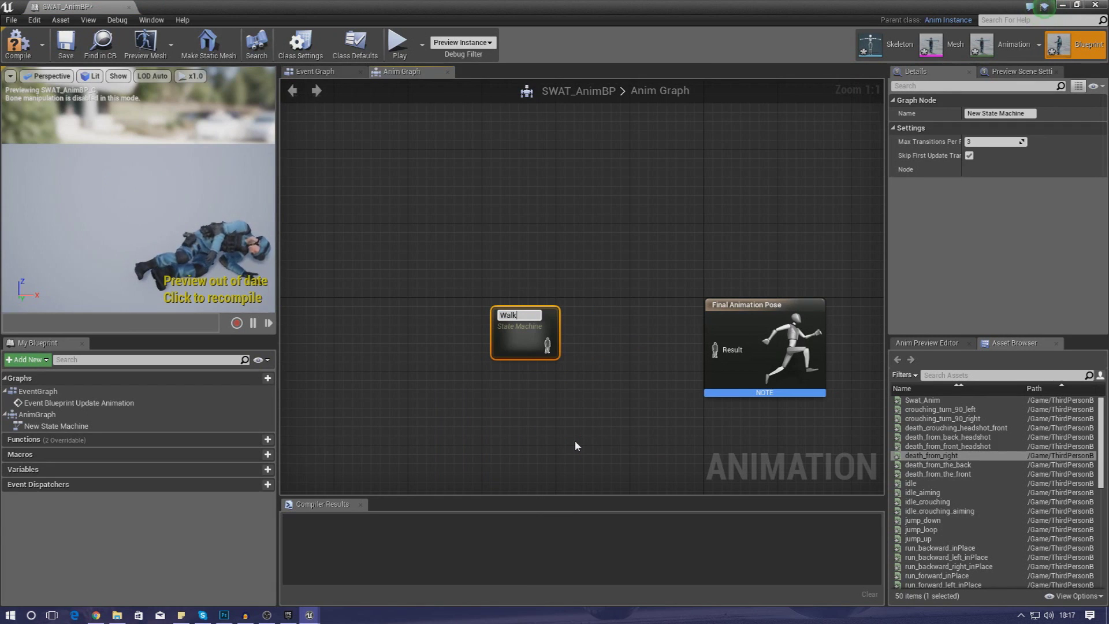
text(_Run)
key(Return)
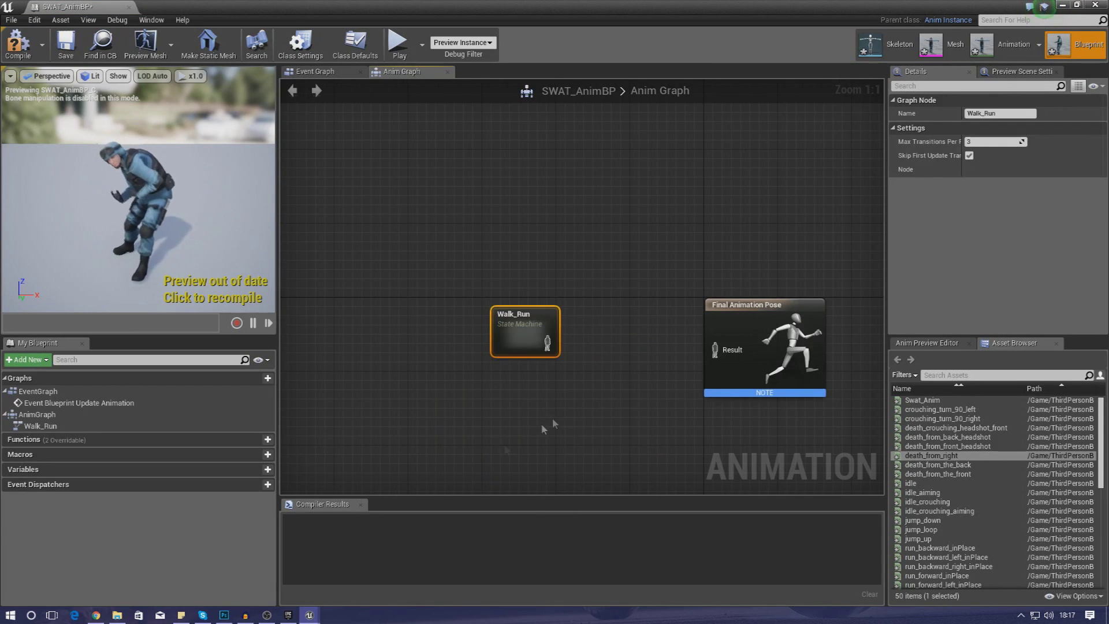
Connect the Walk_Run state machine's output to the Final Animation Pose result and compile the blueprint.
drag(547, 343, 737, 349)
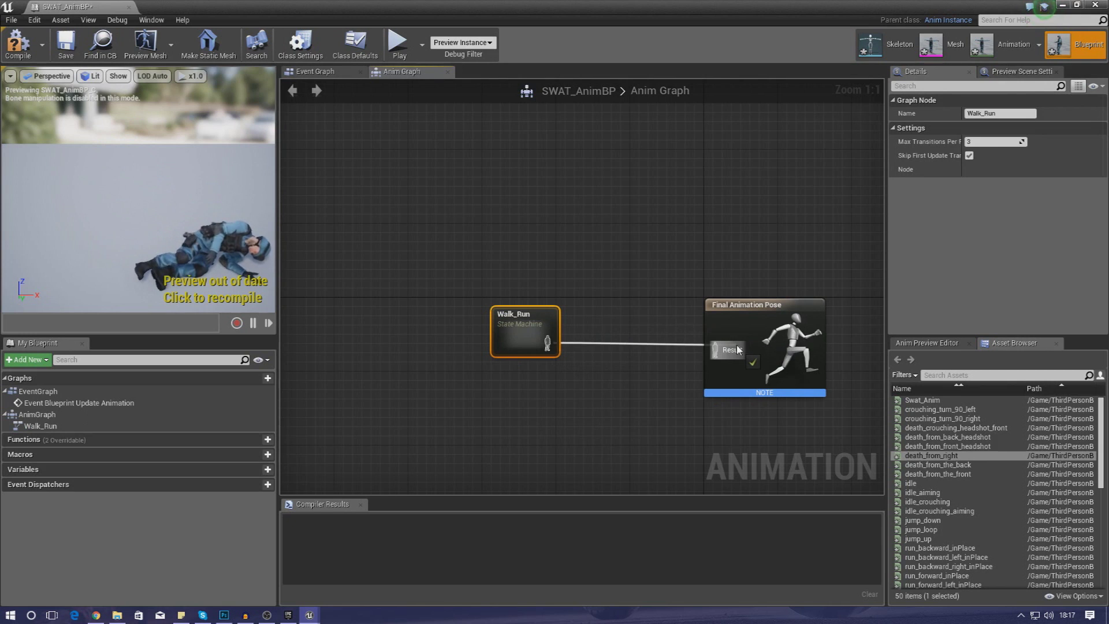
click(18, 56)
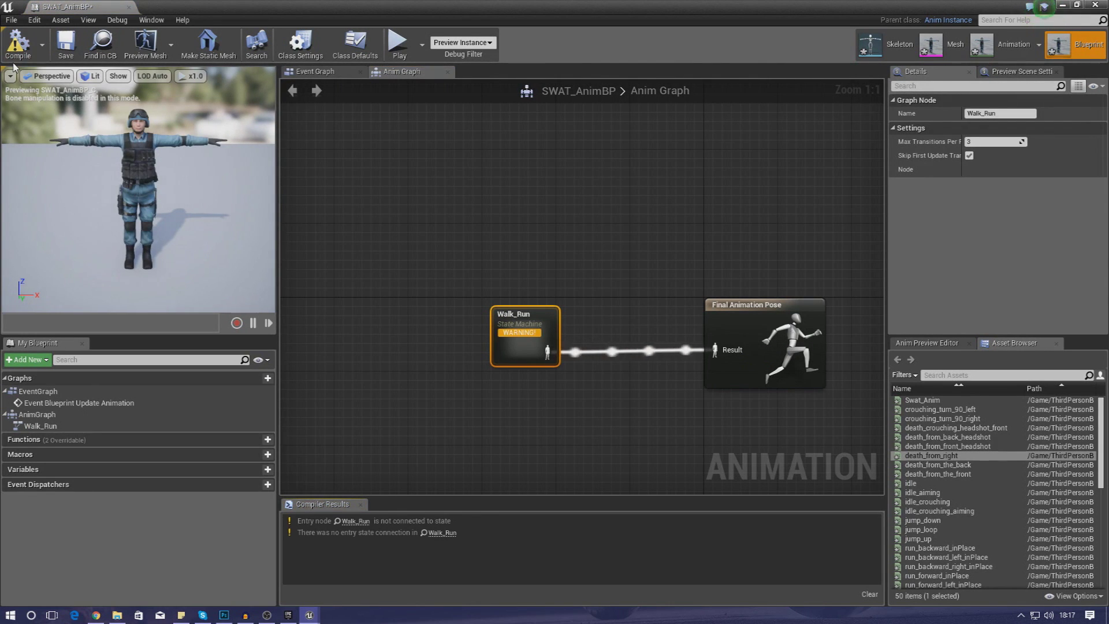
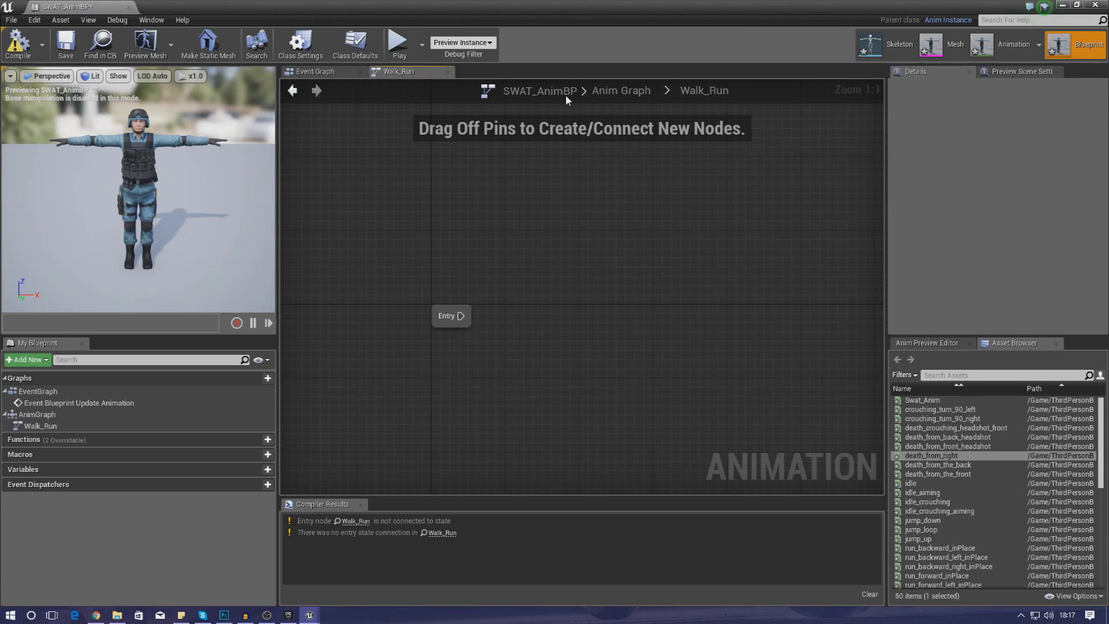
Inside the Walk_Run state machine, add a state connected from Entry and name it Idle.
click(635, 91)
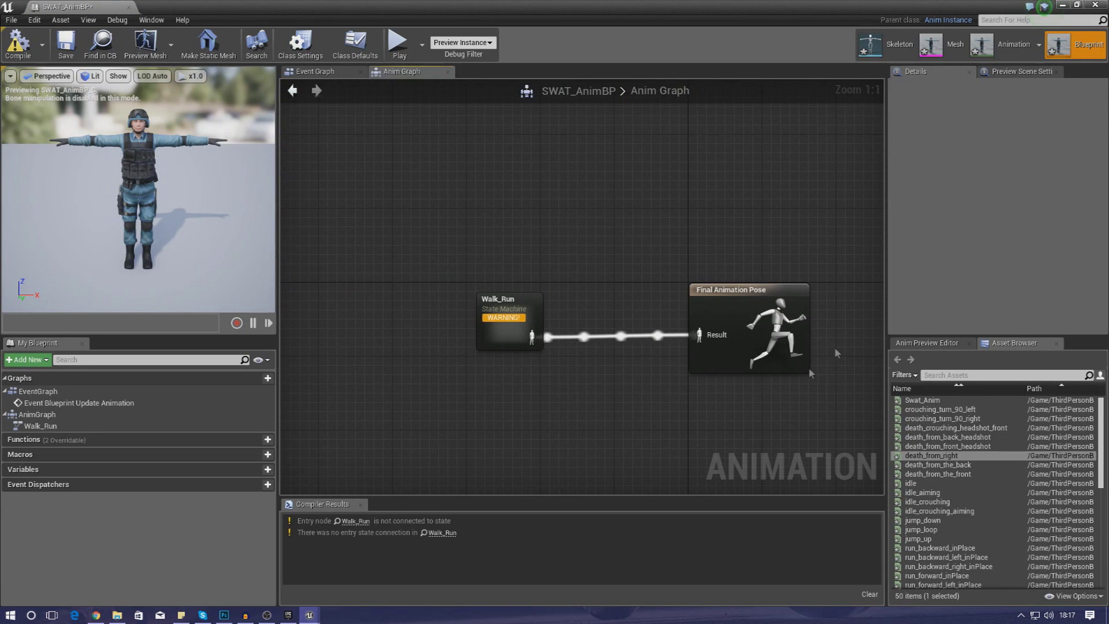
double_click(506, 329)
right_drag(643, 243, 435, 284)
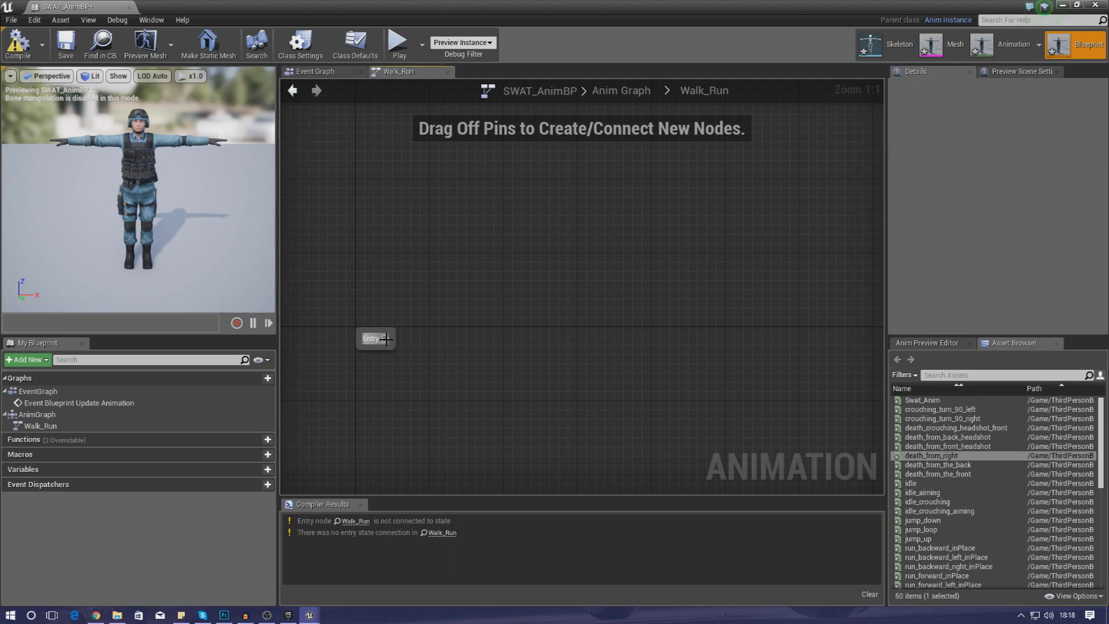
drag(433, 333, 511, 340)
click(559, 365)
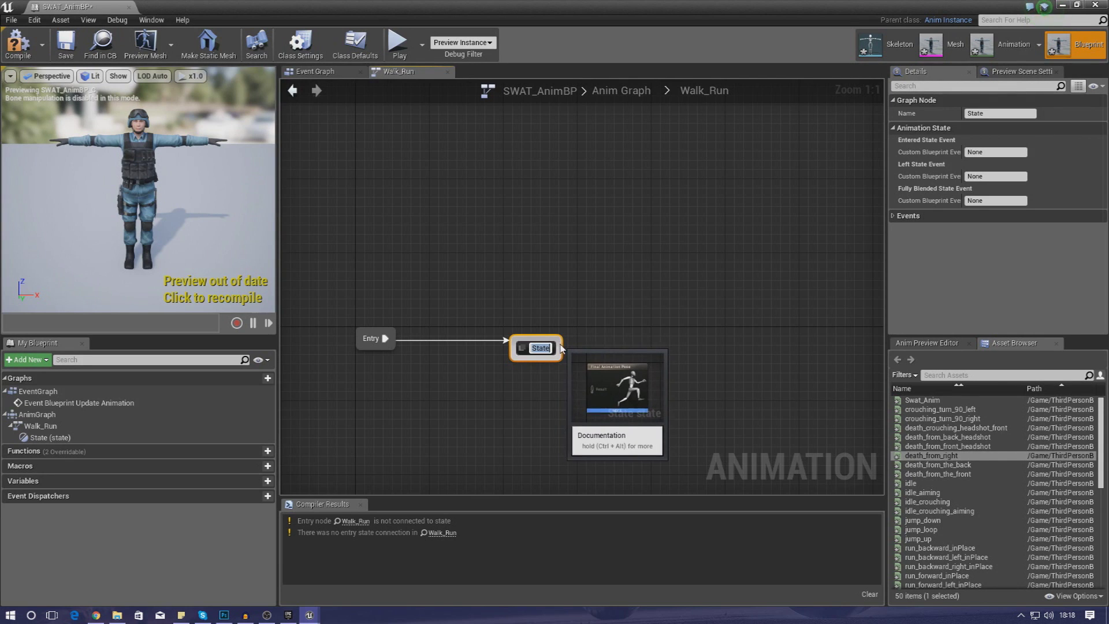
text(Idle)
key(Return)
Add a second state with a transition from Idle and name it Walk_Run.
drag(553, 354, 669, 343)
text(W)
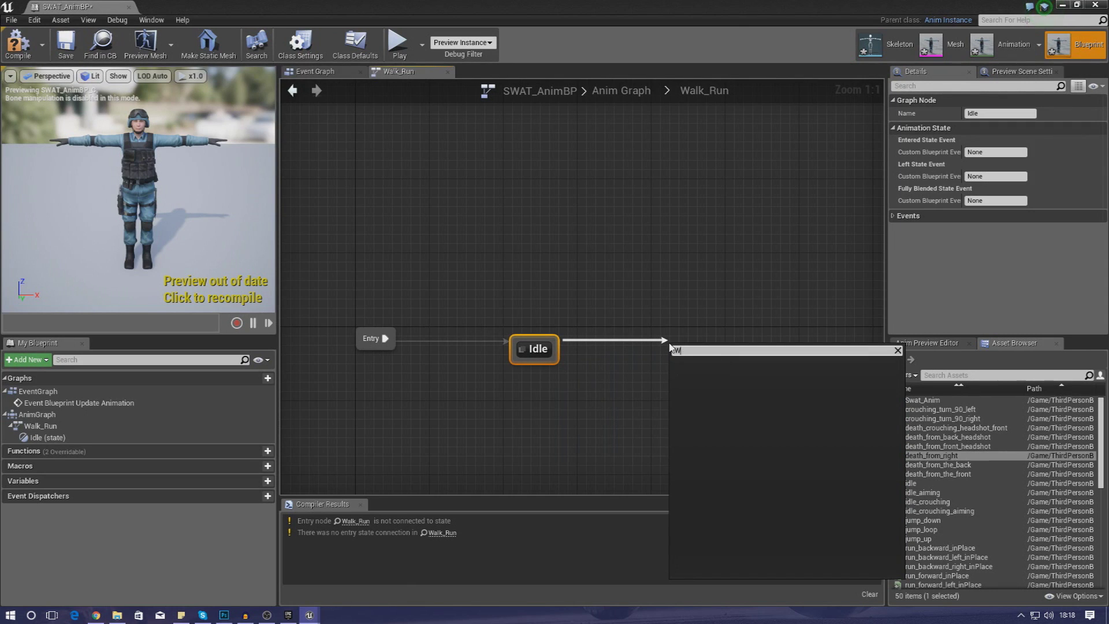
key(BackSpace)
key(BackSpace)
key(BackSpace)
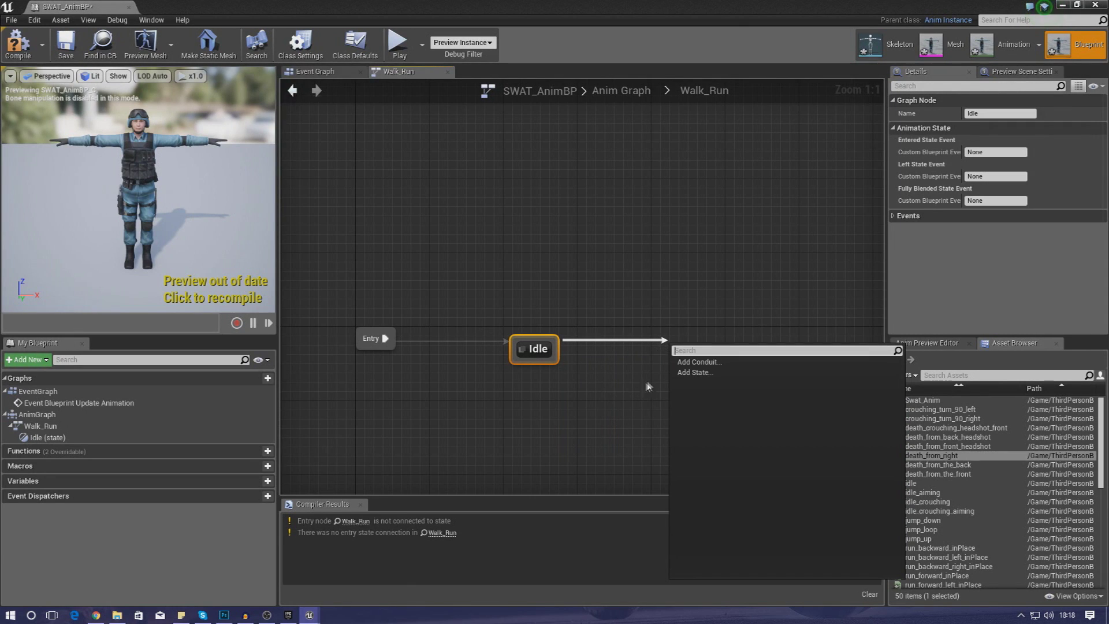
click(676, 373)
text(Walk?)
text(Run)
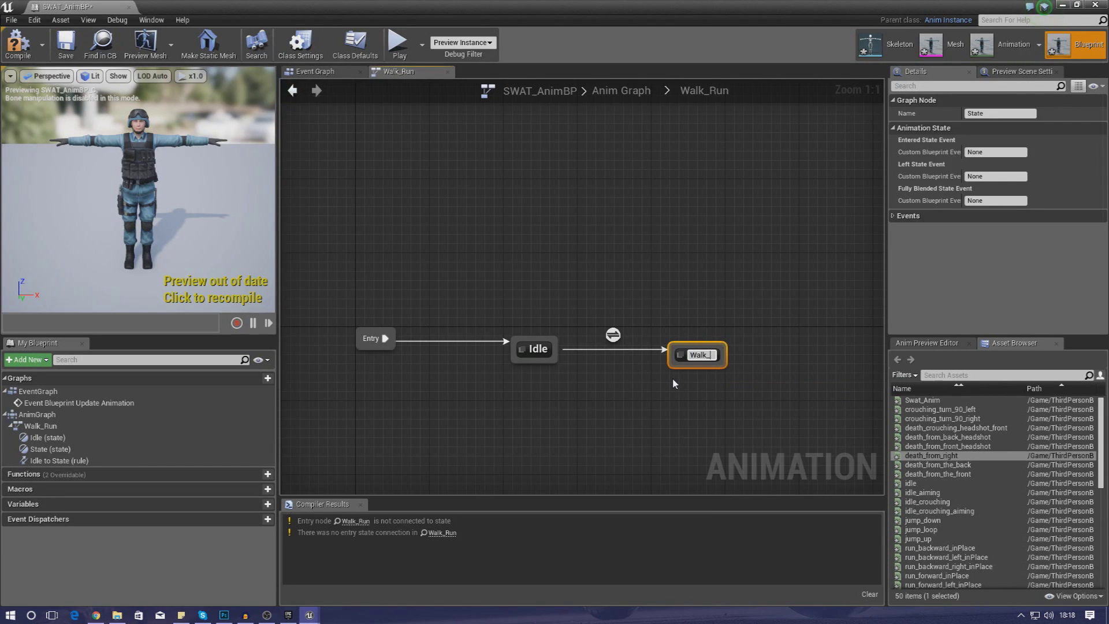
key(Return)
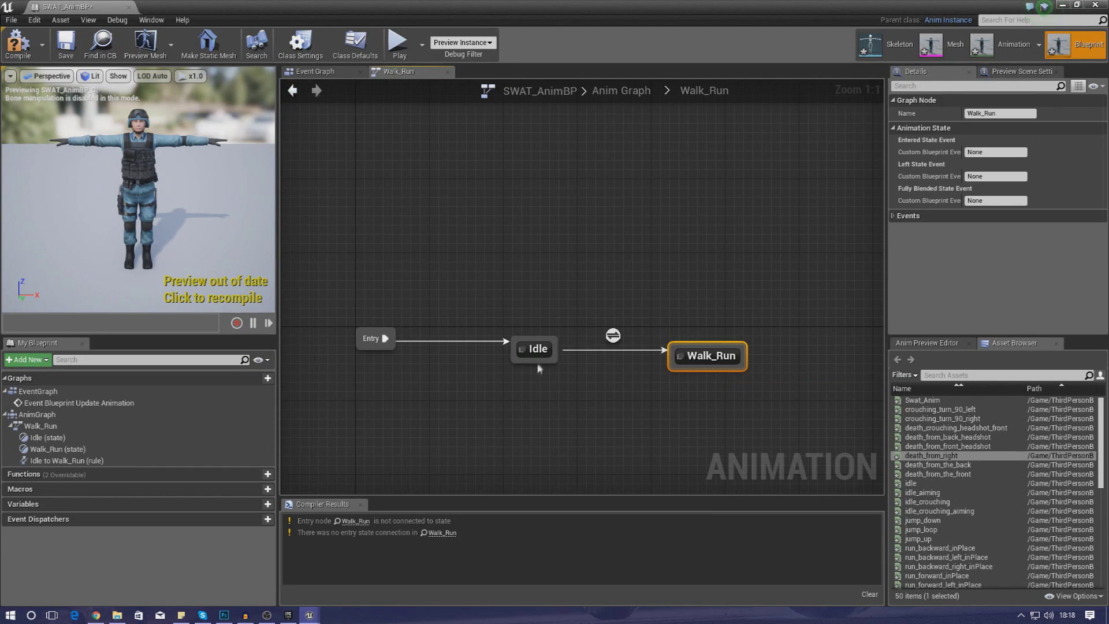
Create a return transition from the Walk_Run state to the Idle state.
click(506, 251)
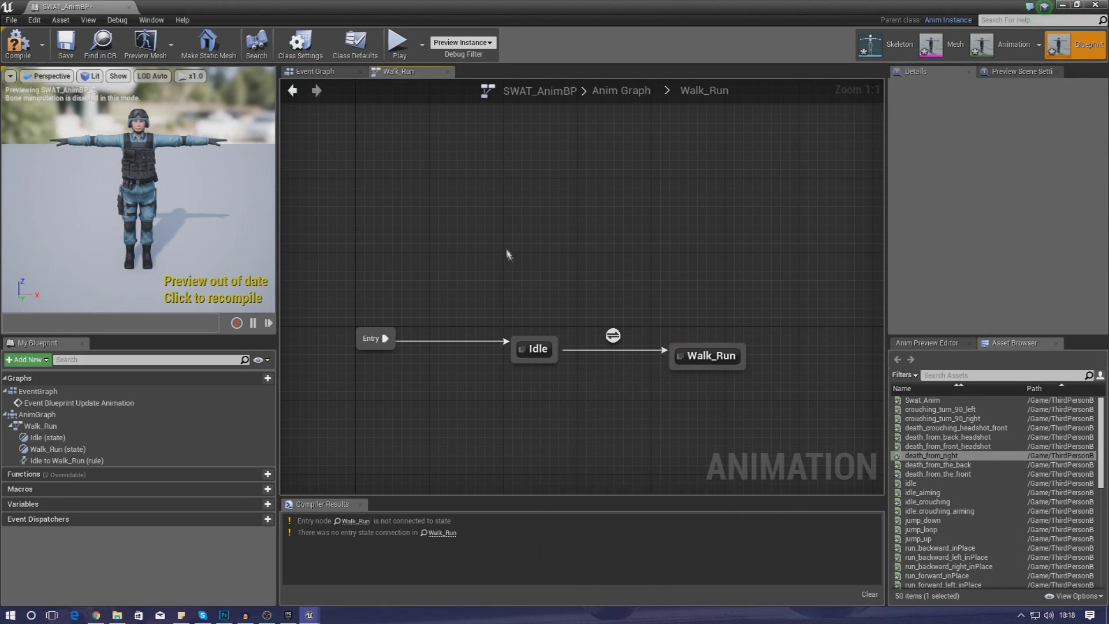
right_drag(537, 346, 537, 337)
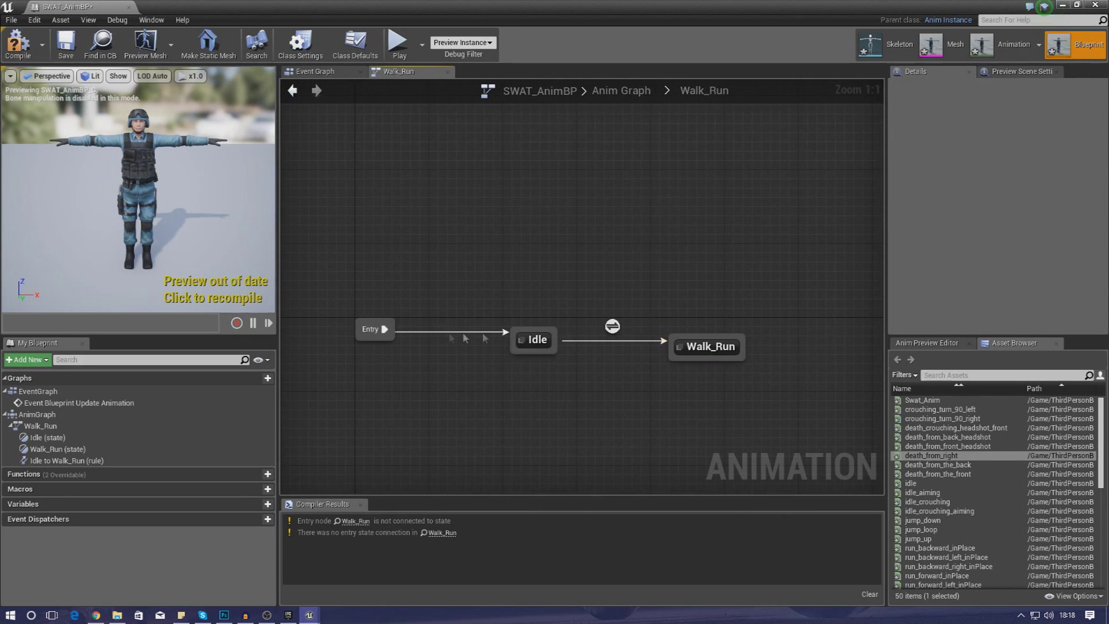
drag(704, 361, 708, 367)
click(438, 286)
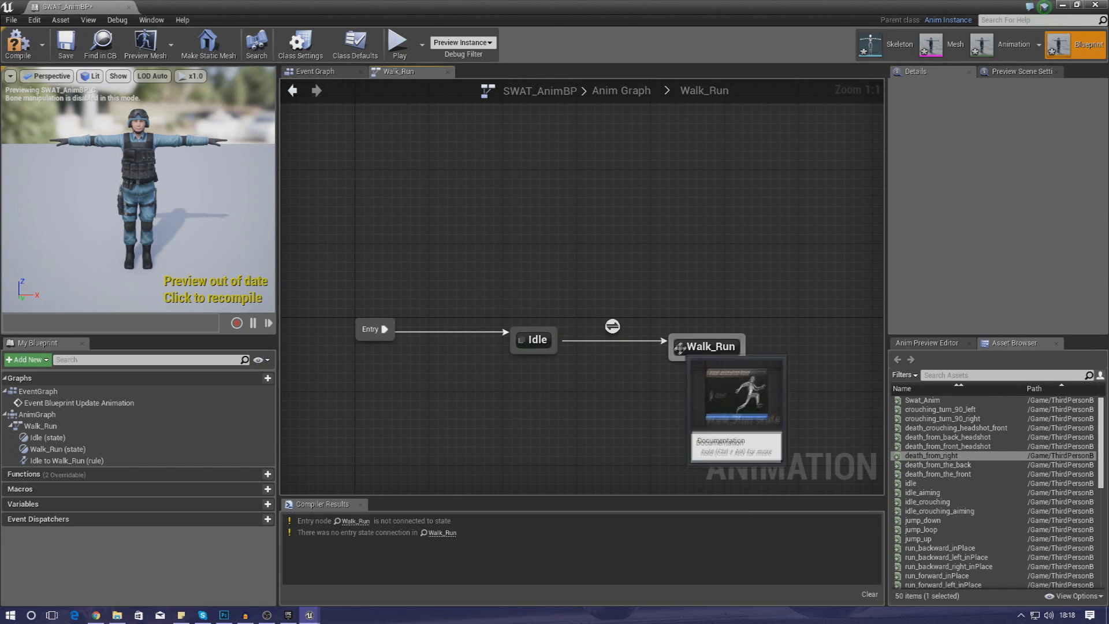
mouse_move(688, 336)
right_down()
mouse_move(698, 319)
mouse_move(682, 352)
right_up()
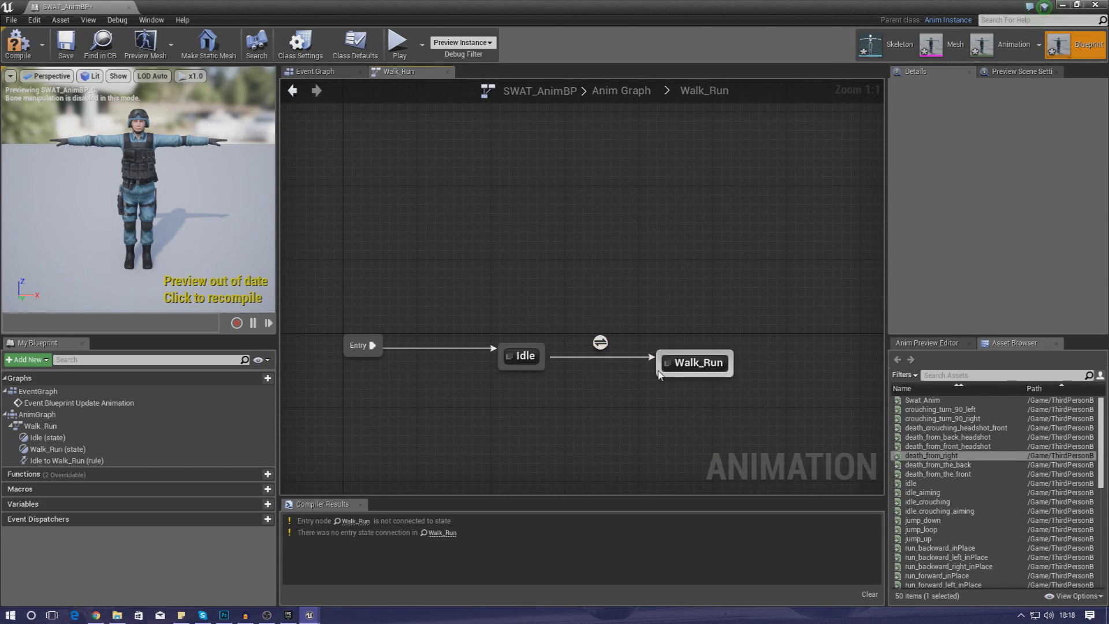
drag(658, 365, 543, 365)
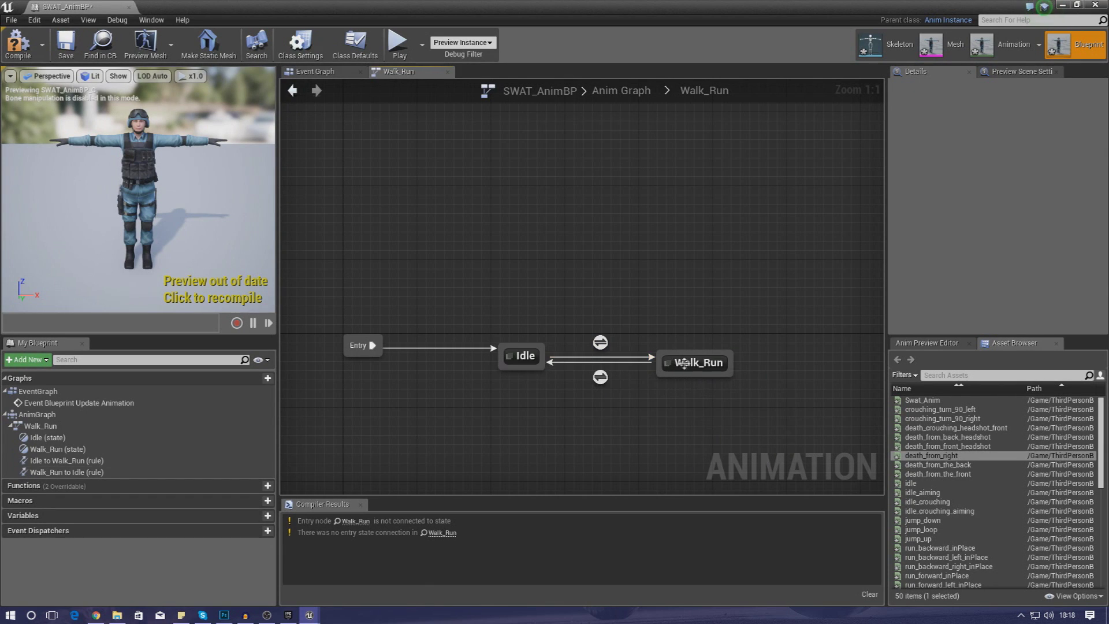
Reposition the Walk_Run and Idle states so they line up with the Entry node.
drag(719, 365, 729, 349)
drag(512, 357, 514, 349)
click(532, 374)
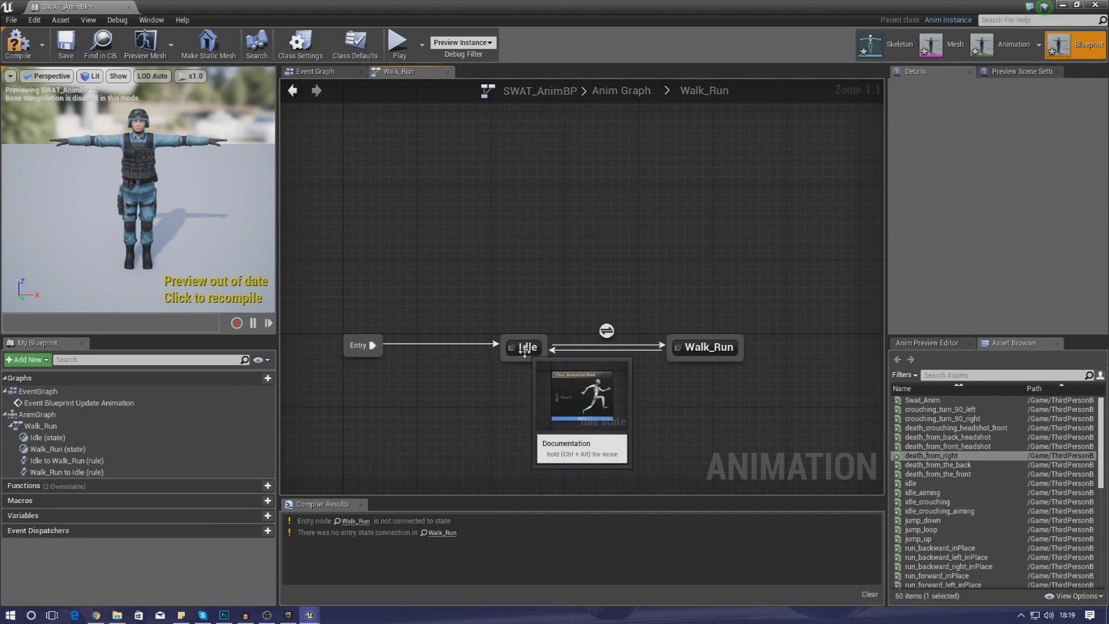
In the Idle state, connect the idle_aiming animation to the Final Animation Pose, compile the blueprint, and return to the Walk_Run graph.
double_click(525, 348)
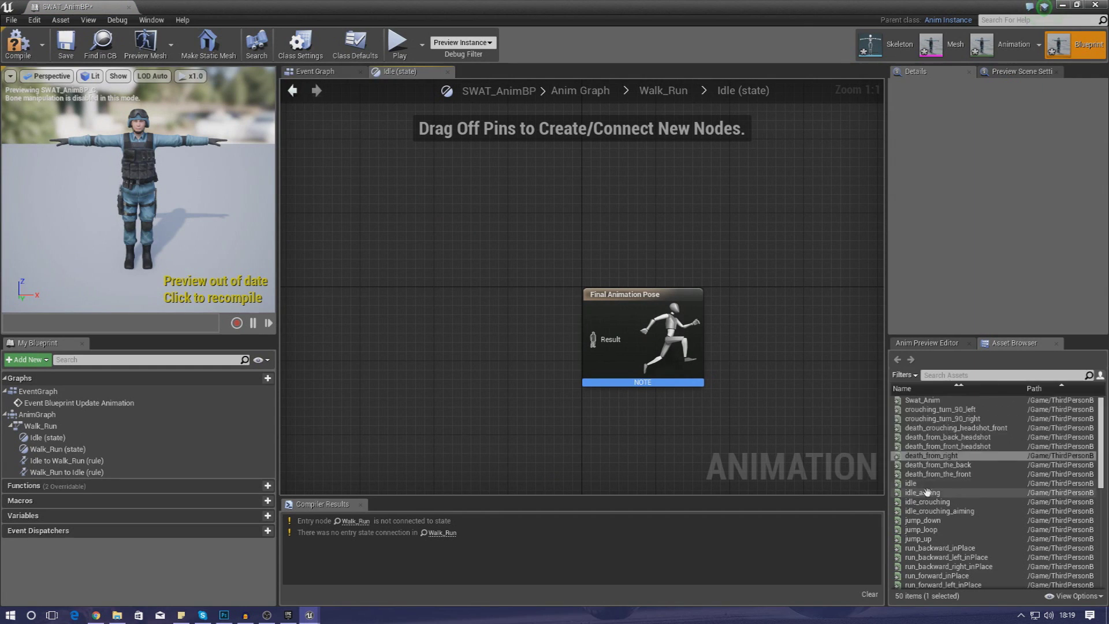
drag(922, 492, 354, 330)
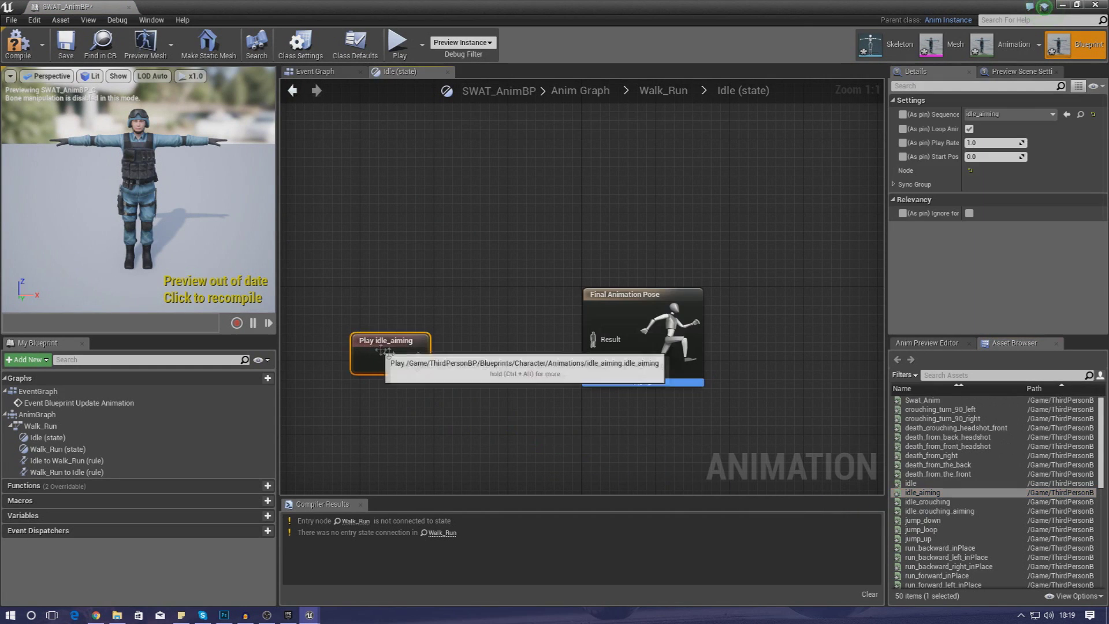
drag(418, 361, 592, 339)
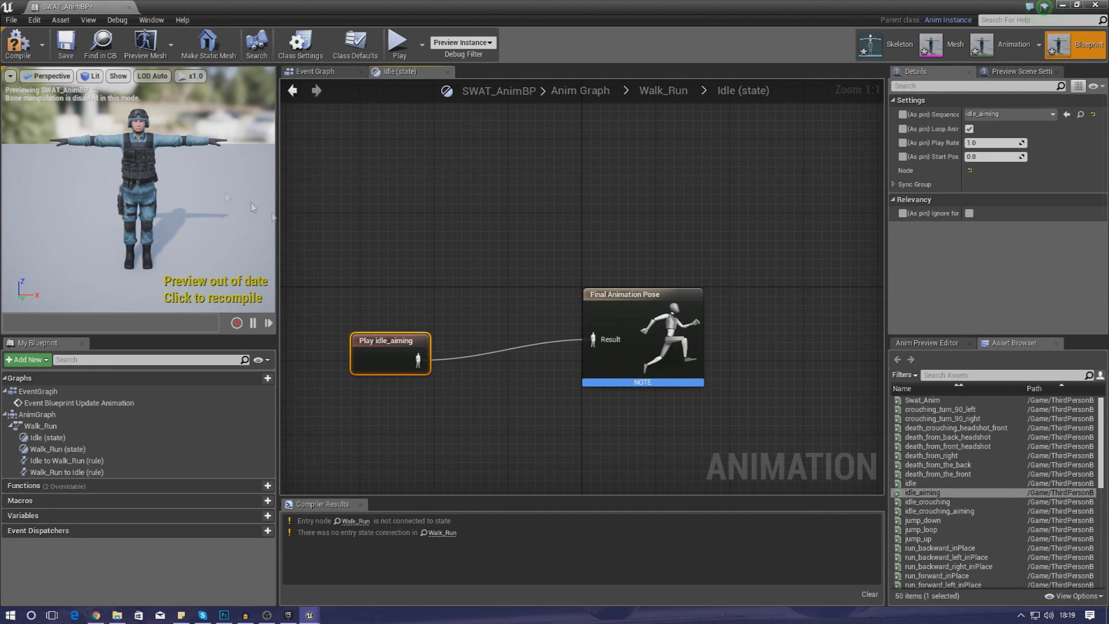
click(22, 57)
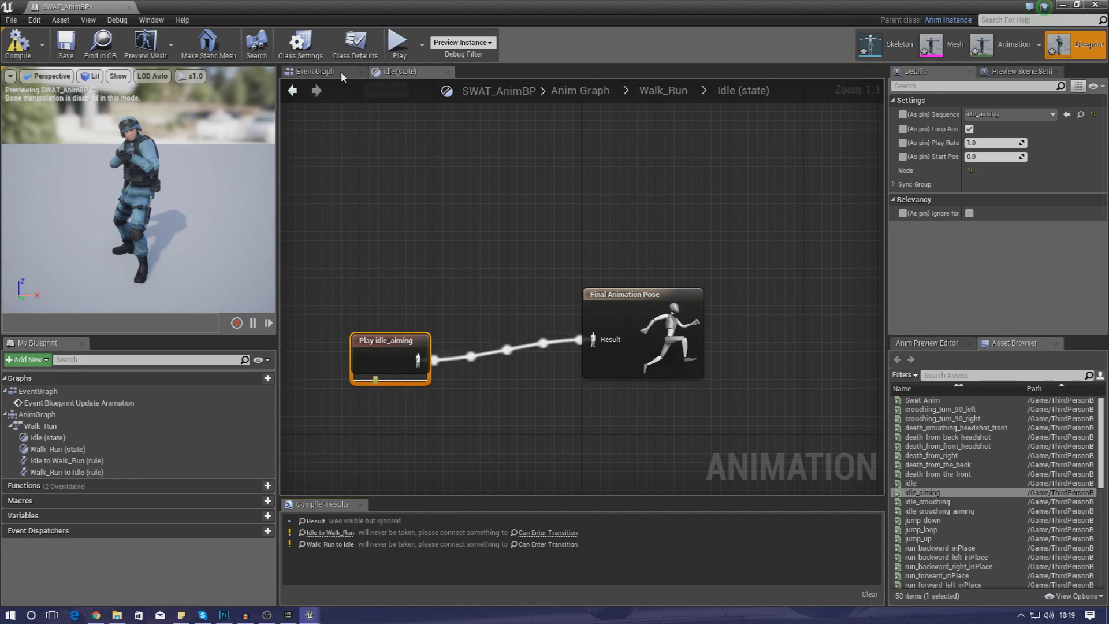
click(657, 90)
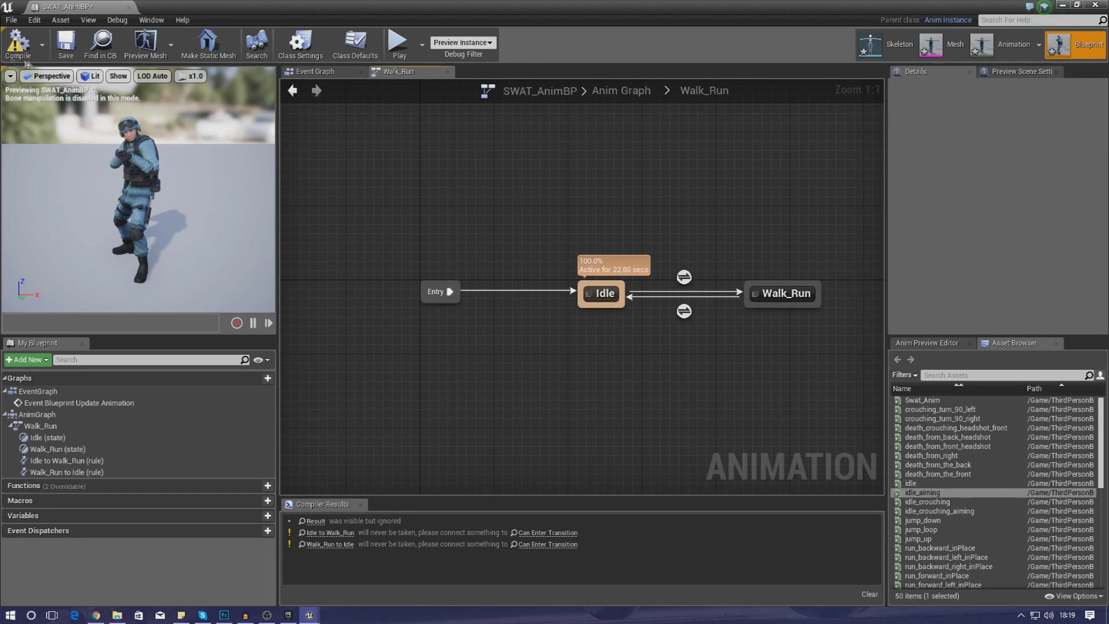
click(18, 43)
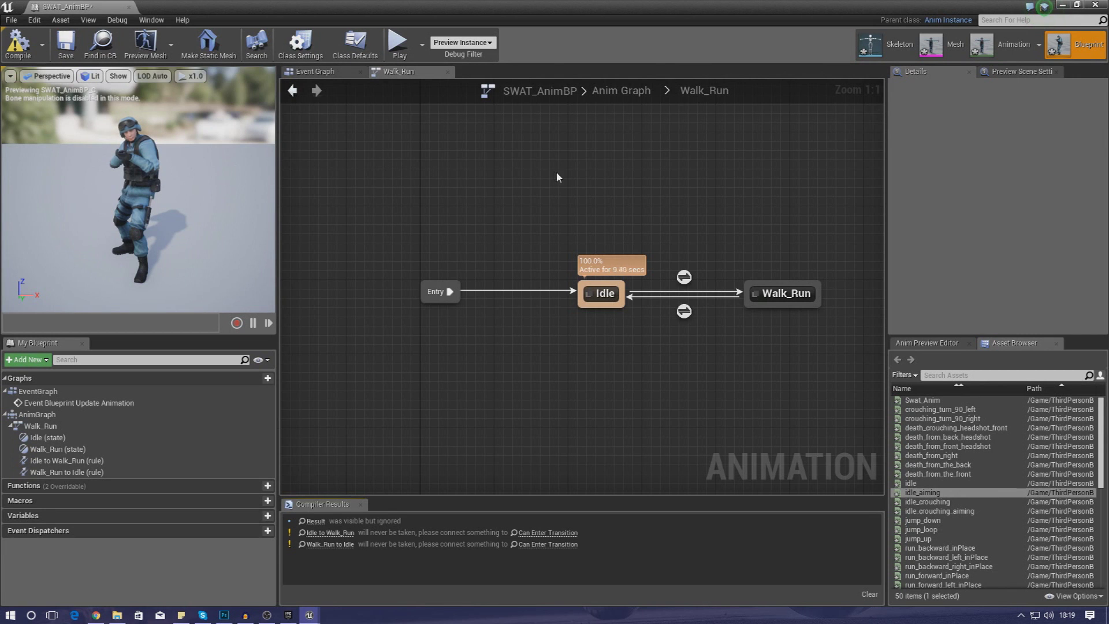
Close the Animation Blueprint and create a Blend Space for Swat_Skeleton named WalkRun_BS in the Character folder.
click(1095, 5)
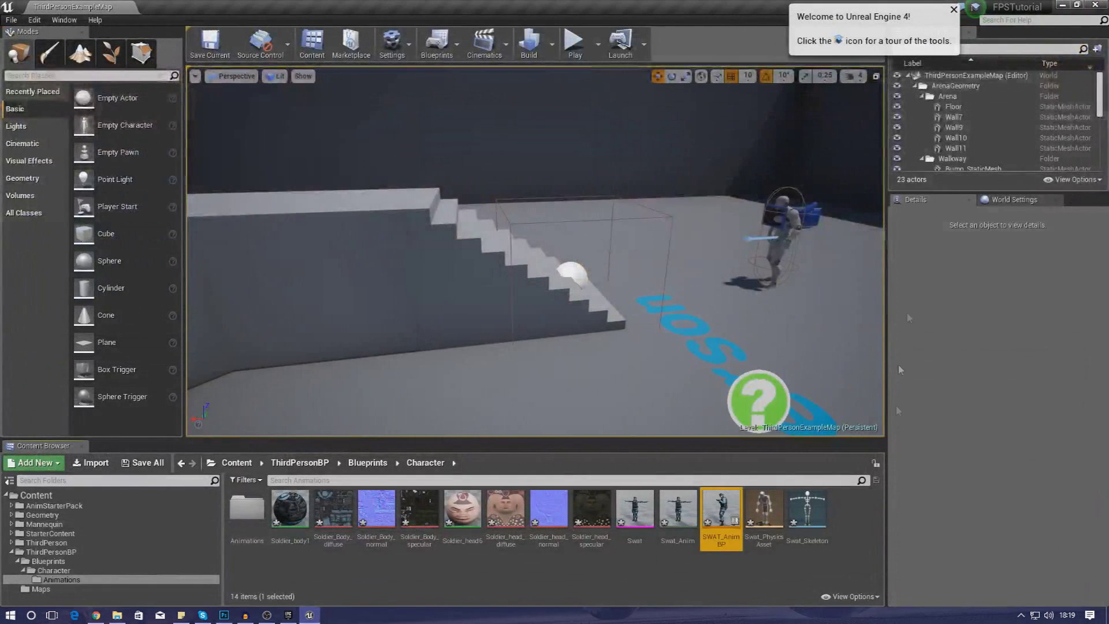
right_click(735, 572)
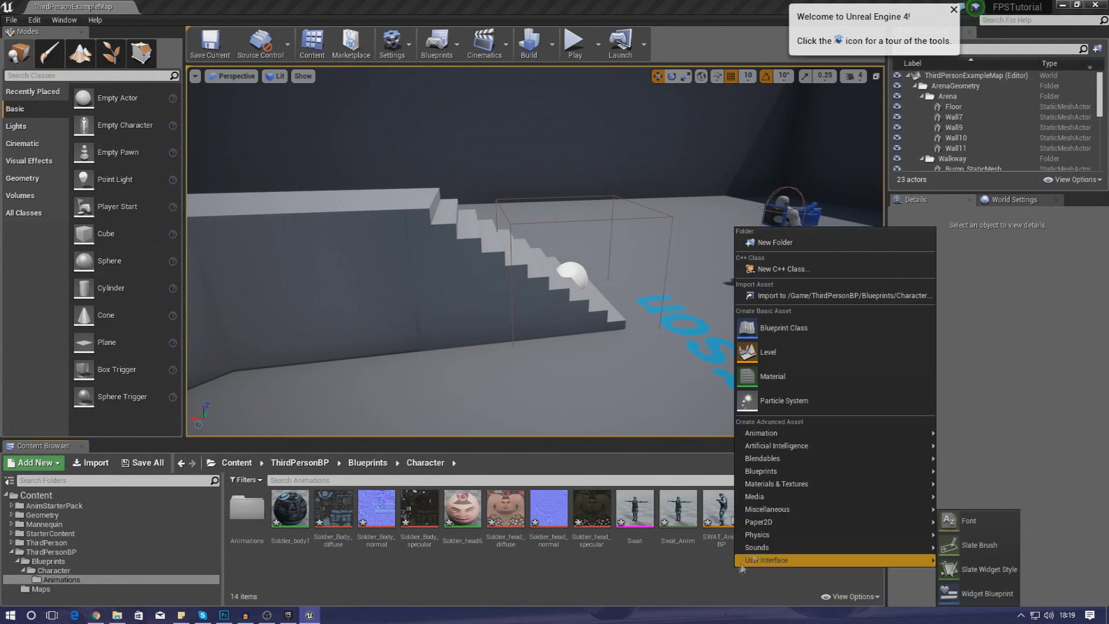
mouse_move(935, 437)
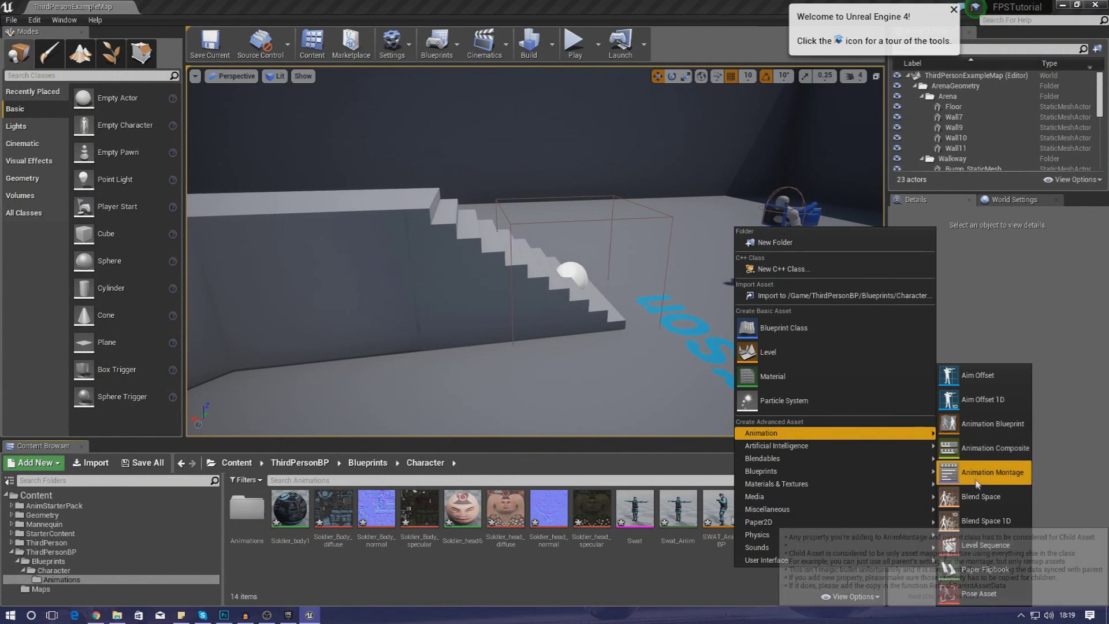
click(980, 497)
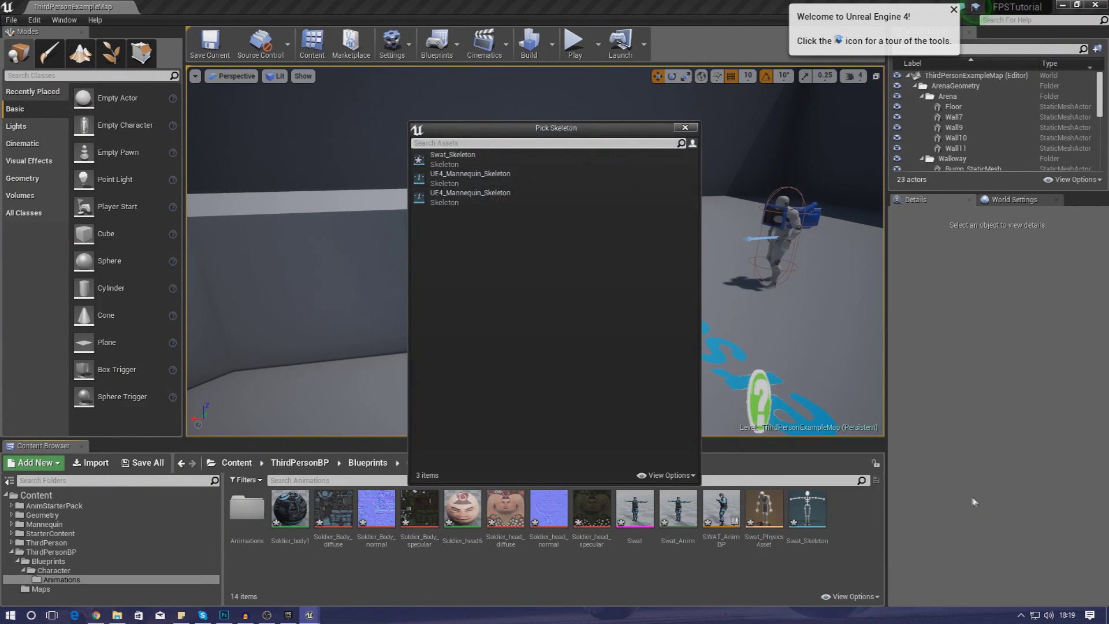
click(454, 156)
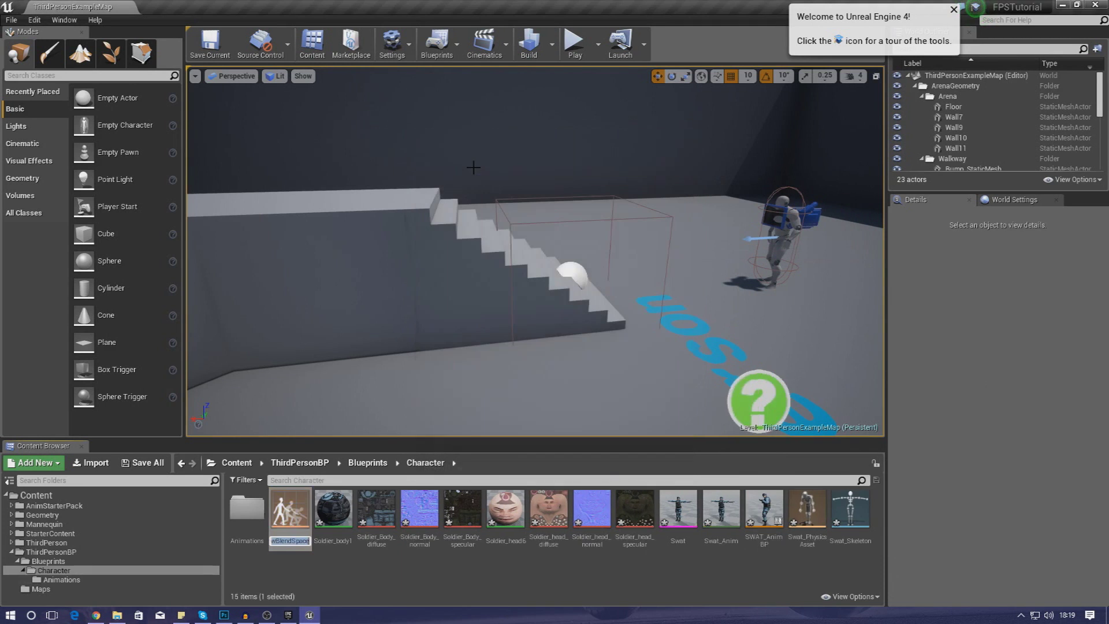
text(Wal)
text(kRun_BS)
key(Return)
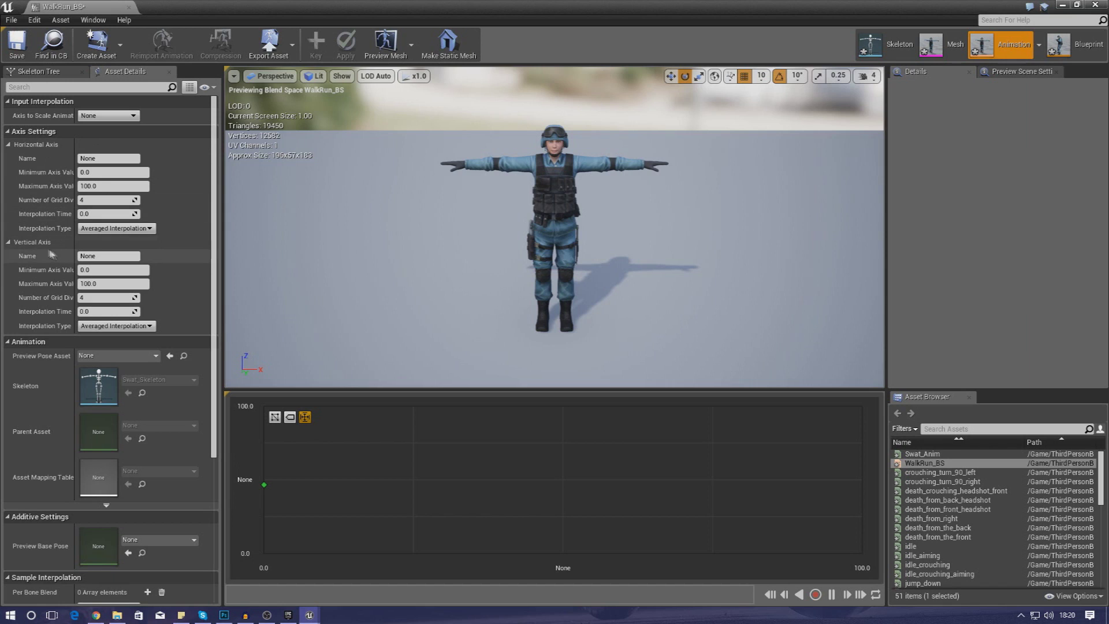
Name the blend space's horizontal axis Direction and its vertical axis Speed.
click(106, 255)
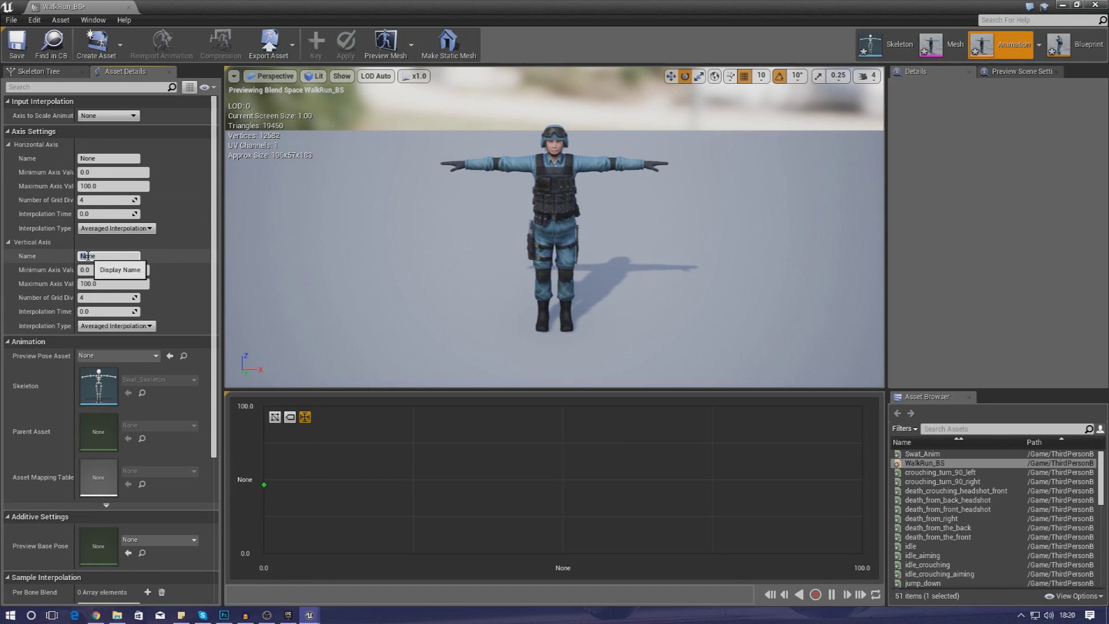
click(100, 159)
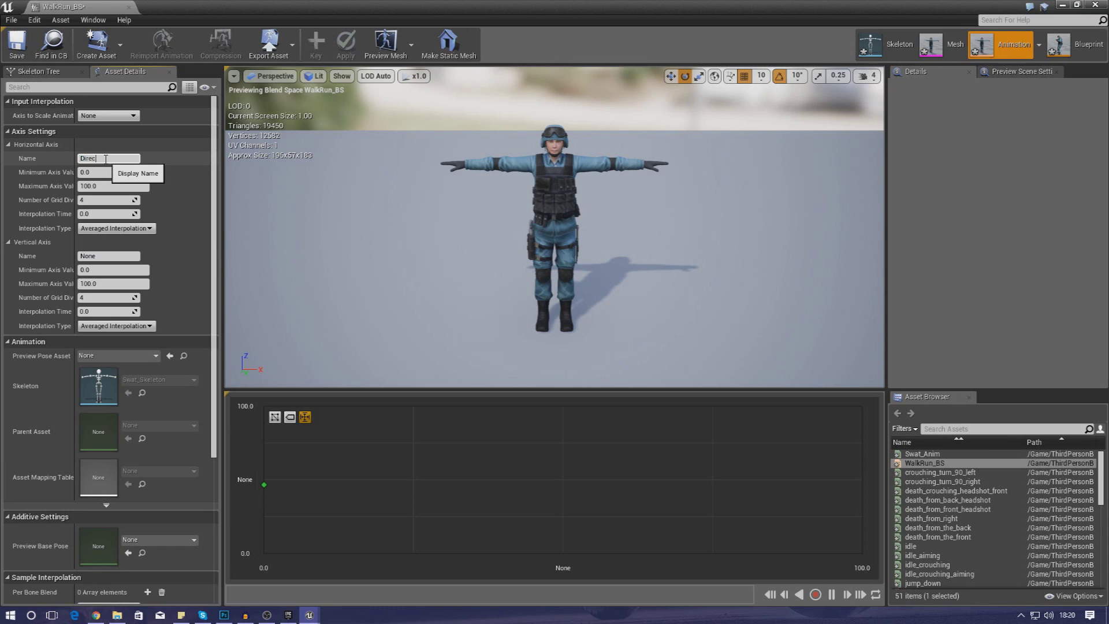
text(Direction)
key(Return)
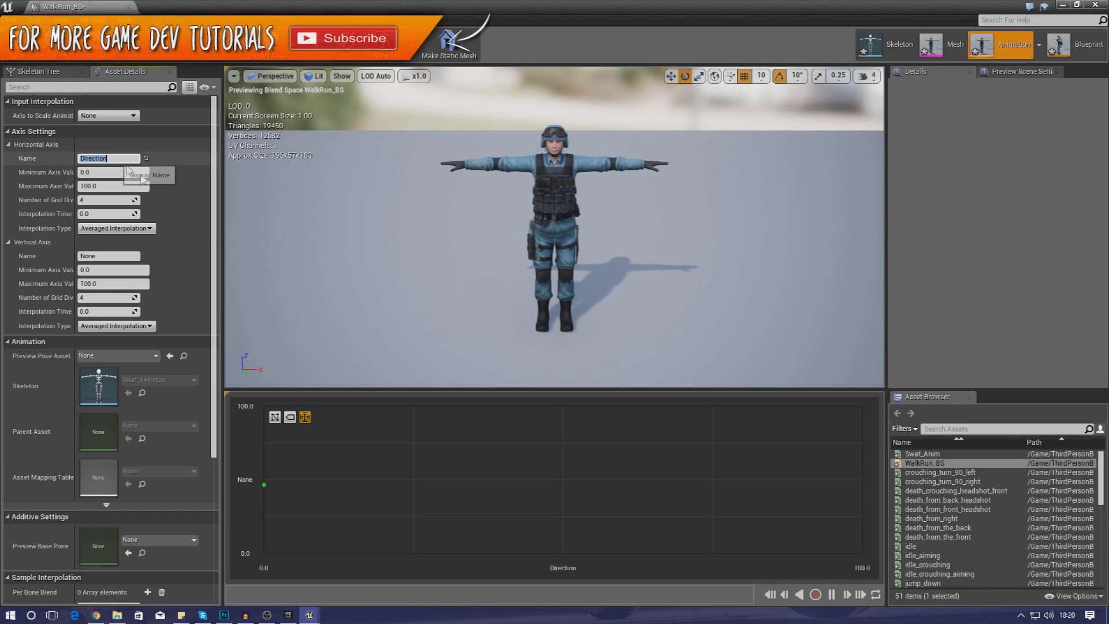
click(113, 256)
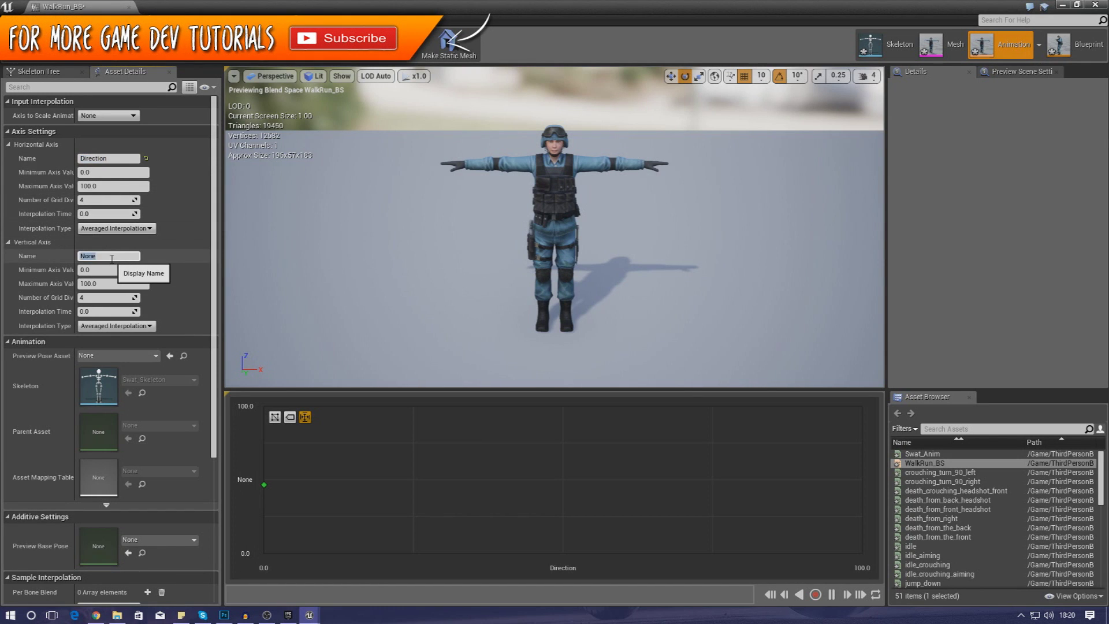
text(A)
key(BackSpace)
text(Speed)
key(Return)
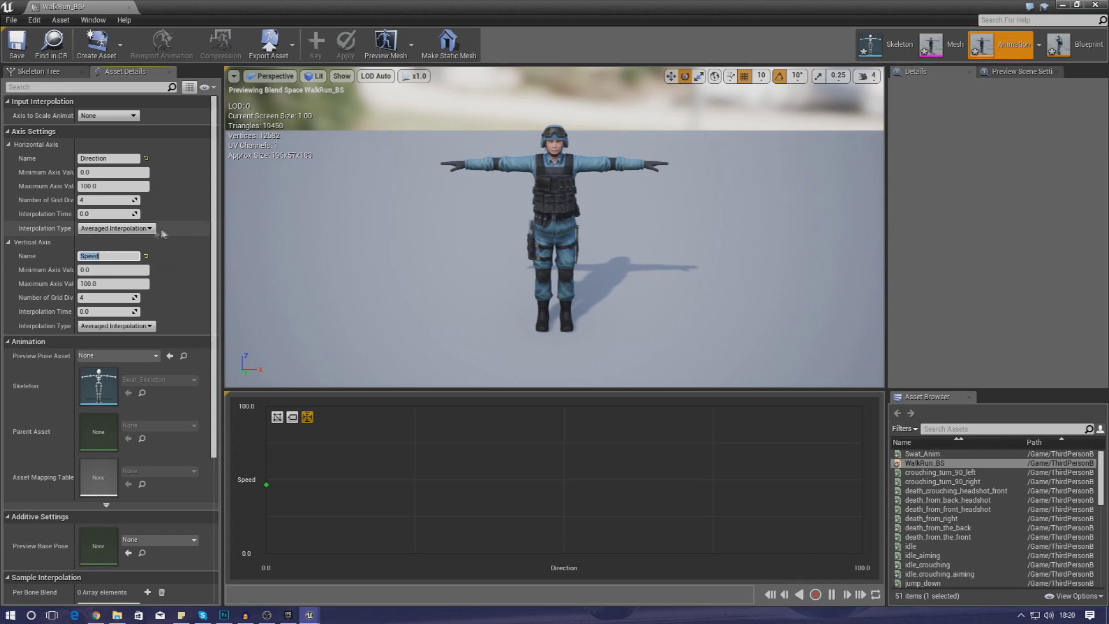
Set the Speed axis maximum to 600 and the Direction axis range from -180 to 180.
scroll(212, 231, down, 2)
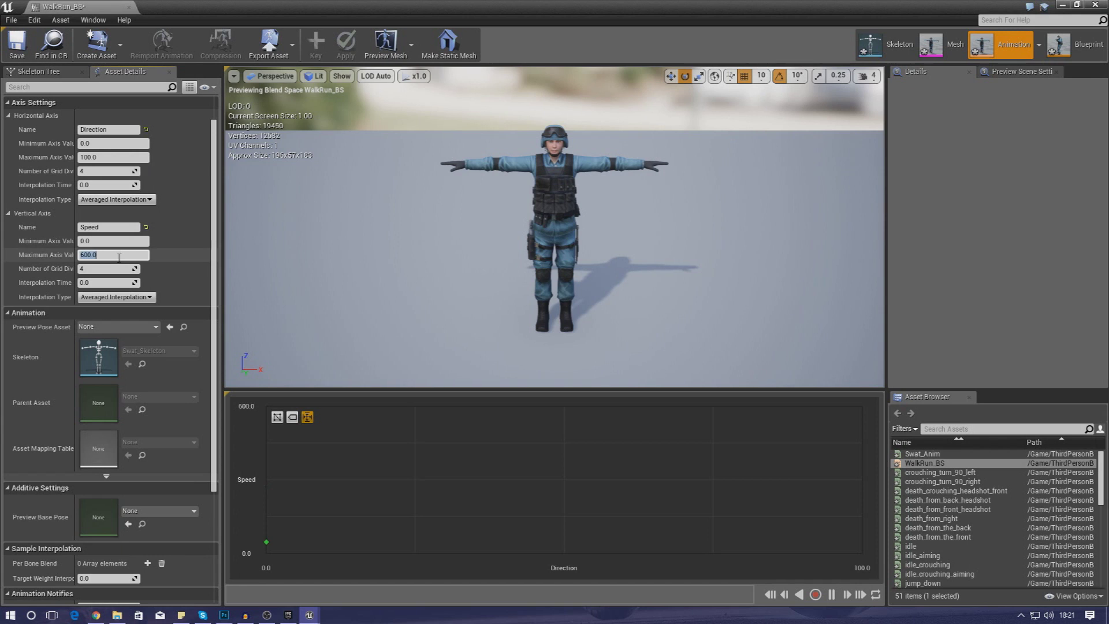
click(106, 143)
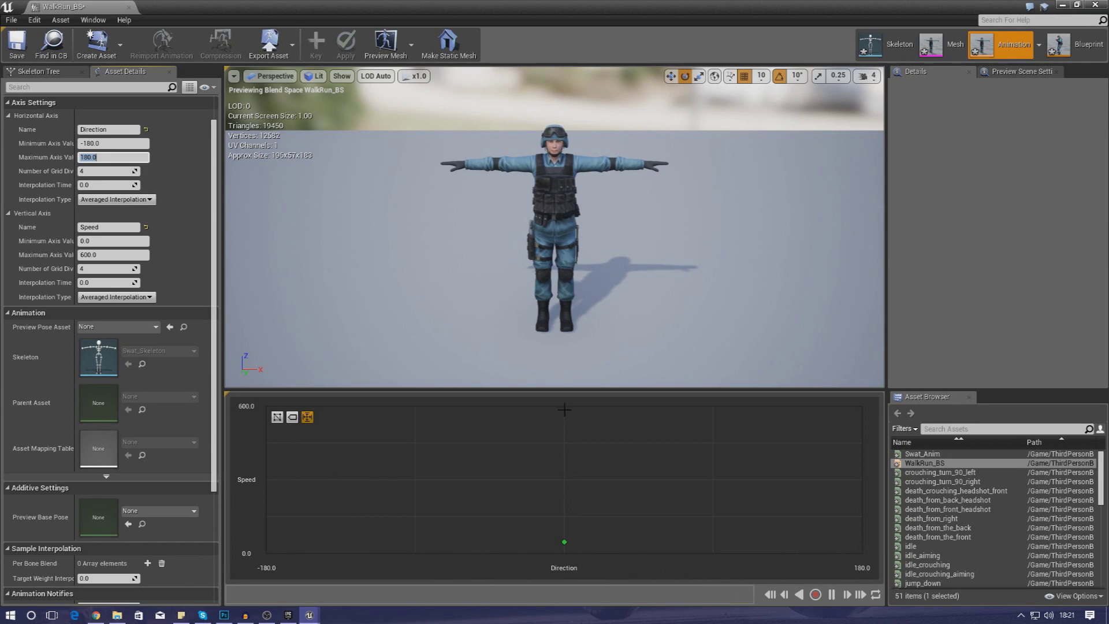
click(562, 550)
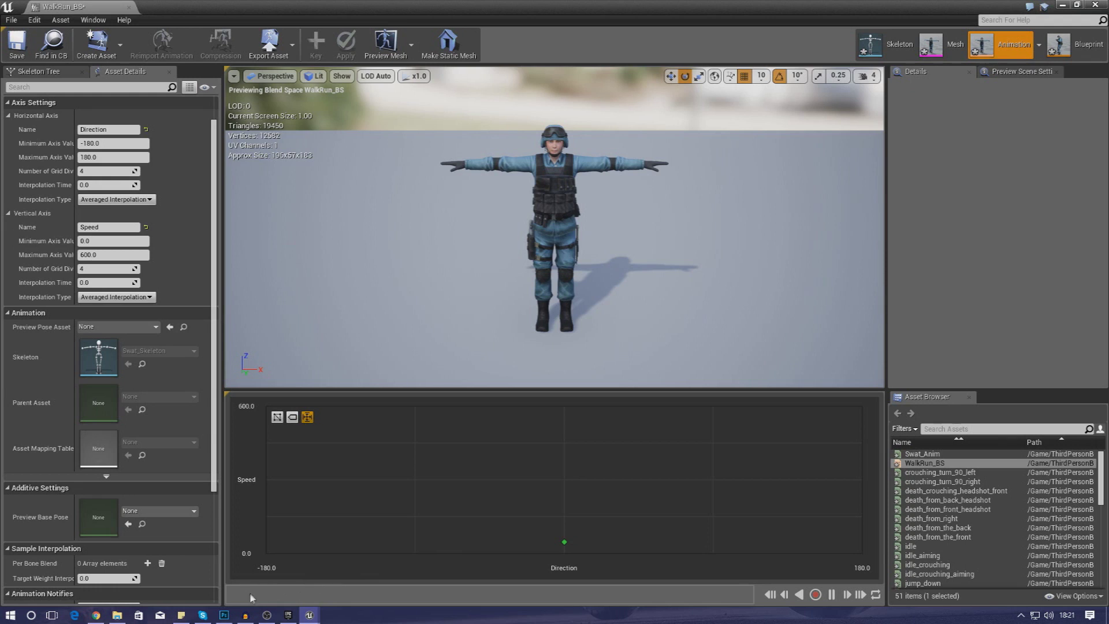
Switch to Photoshop to check the planned layout of the run and walk animations, and return to the WalkRun_BS editor.
mouse_move(224, 615)
click(224, 615)
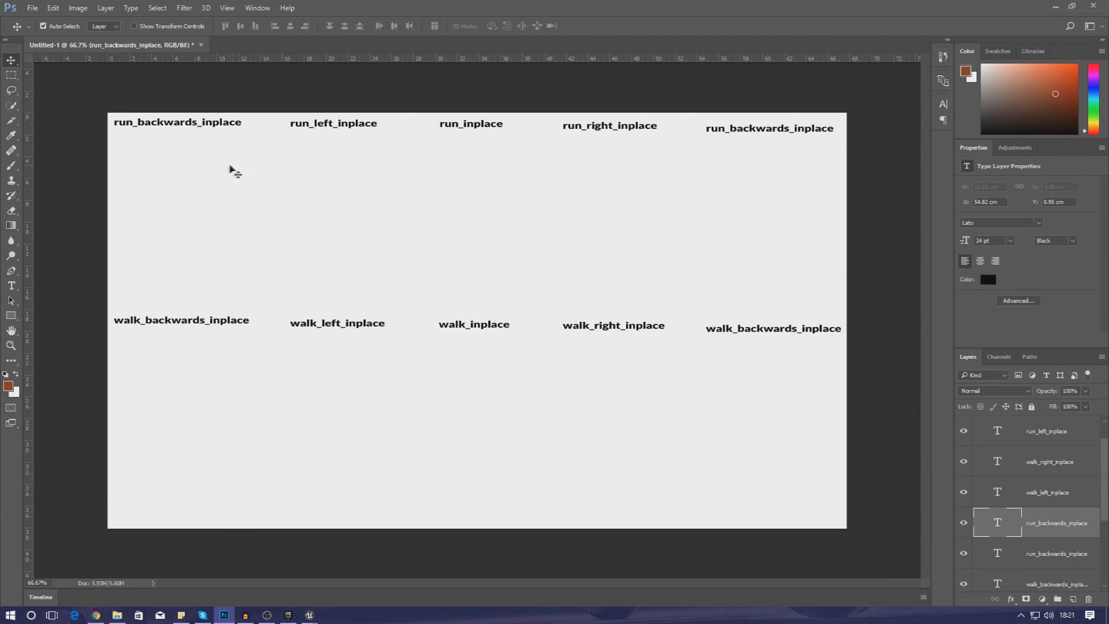
click(1072, 5)
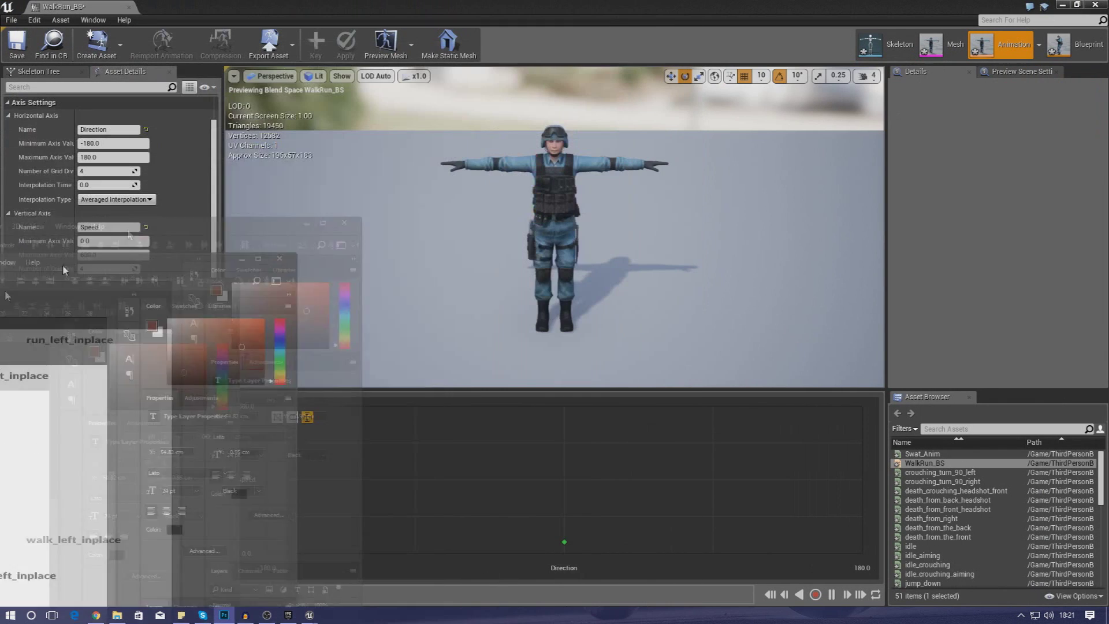
click(660, 6)
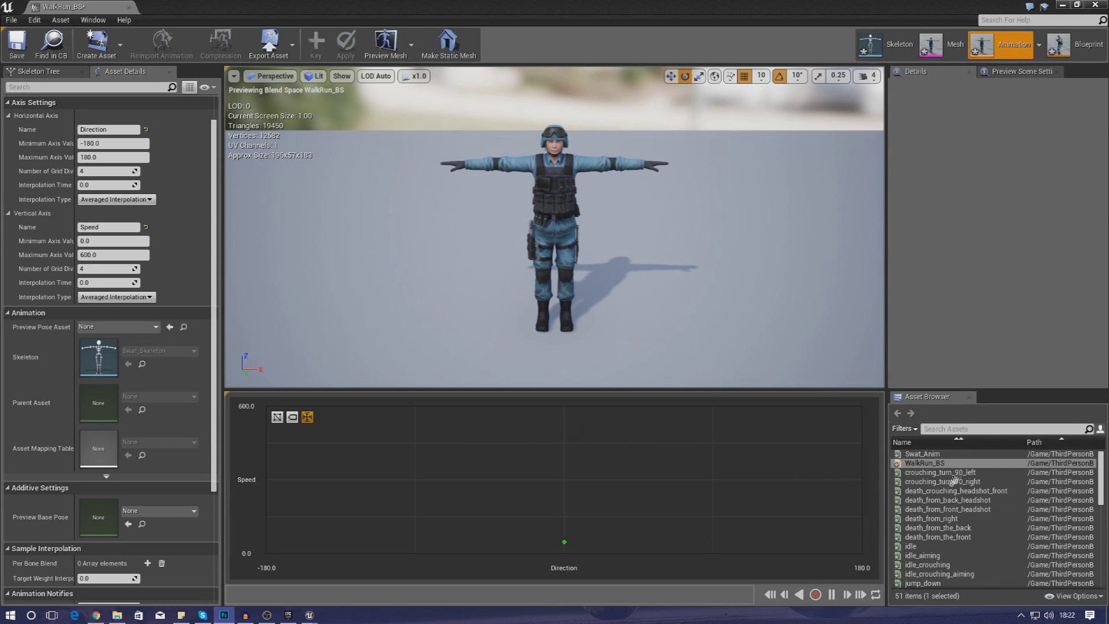
Place walk_forward_inPlace at the centre of the blend grid and run_forward_inPlace directly above it at Speed 600.
scroll(955, 485, down, 2)
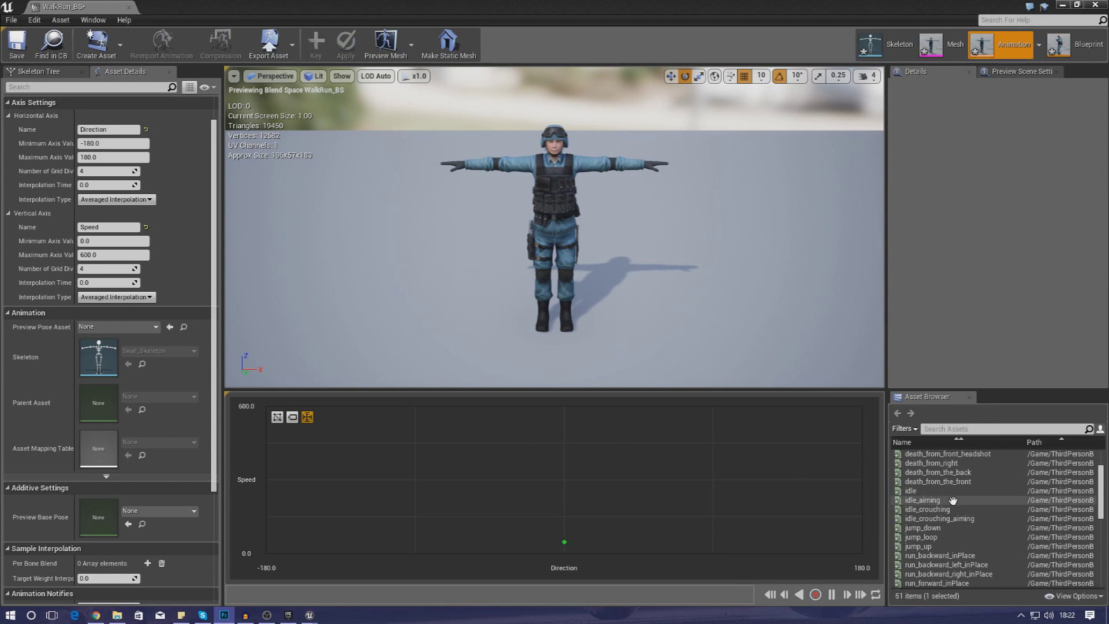
mouse_move(952, 500)
scroll(972, 508, down, 6)
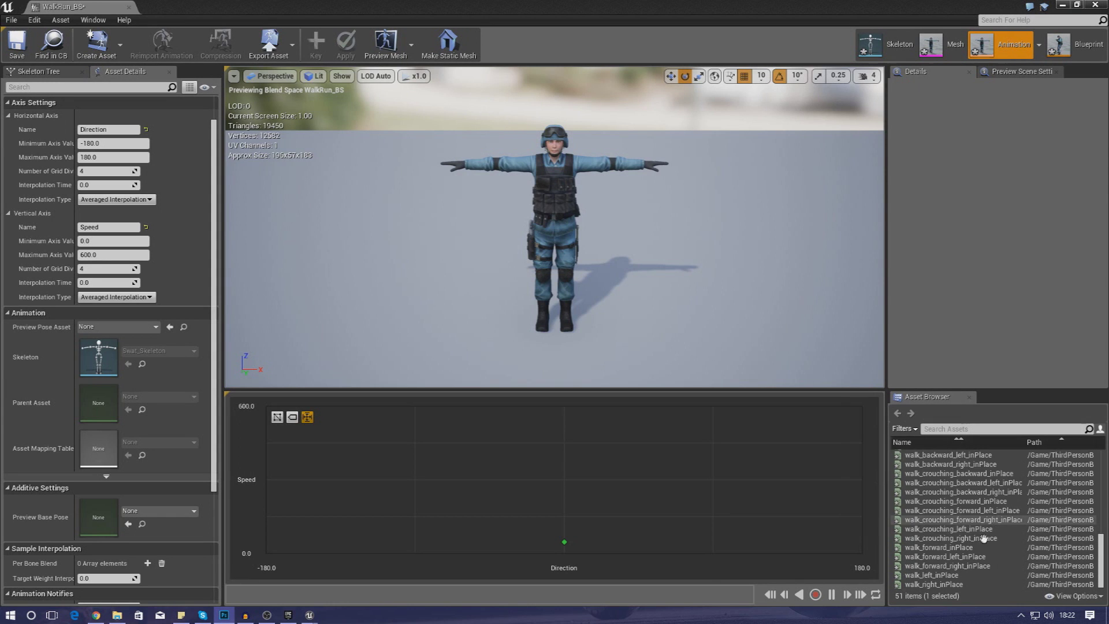
mouse_move(972, 547)
drag(971, 548, 561, 482)
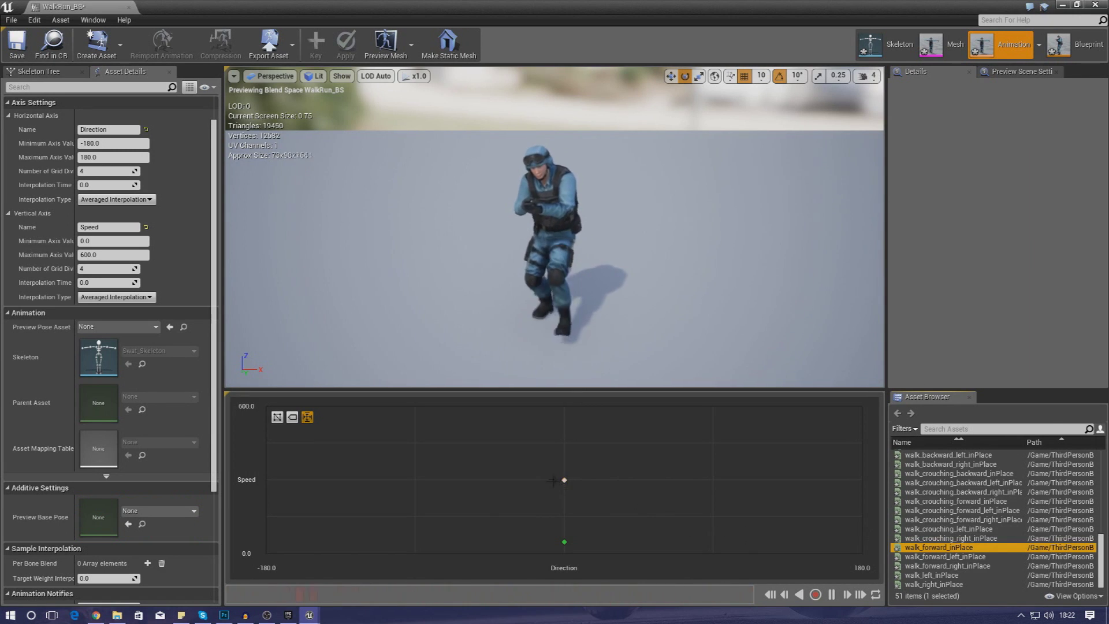
mouse_move(564, 480)
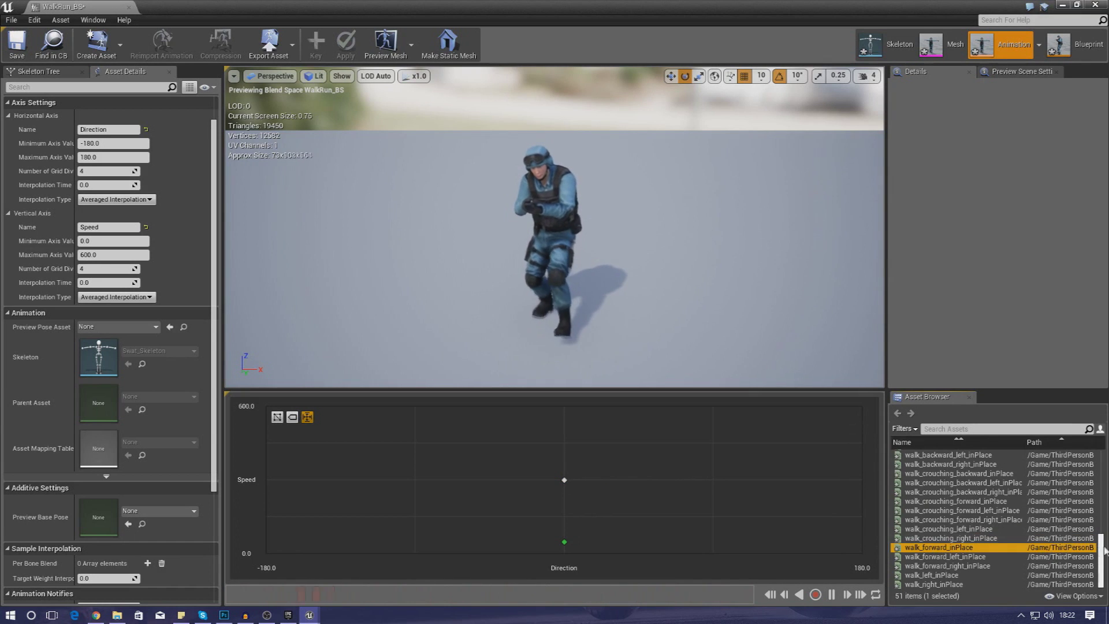
drag(1102, 550, 1085, 491)
drag(958, 518, 564, 406)
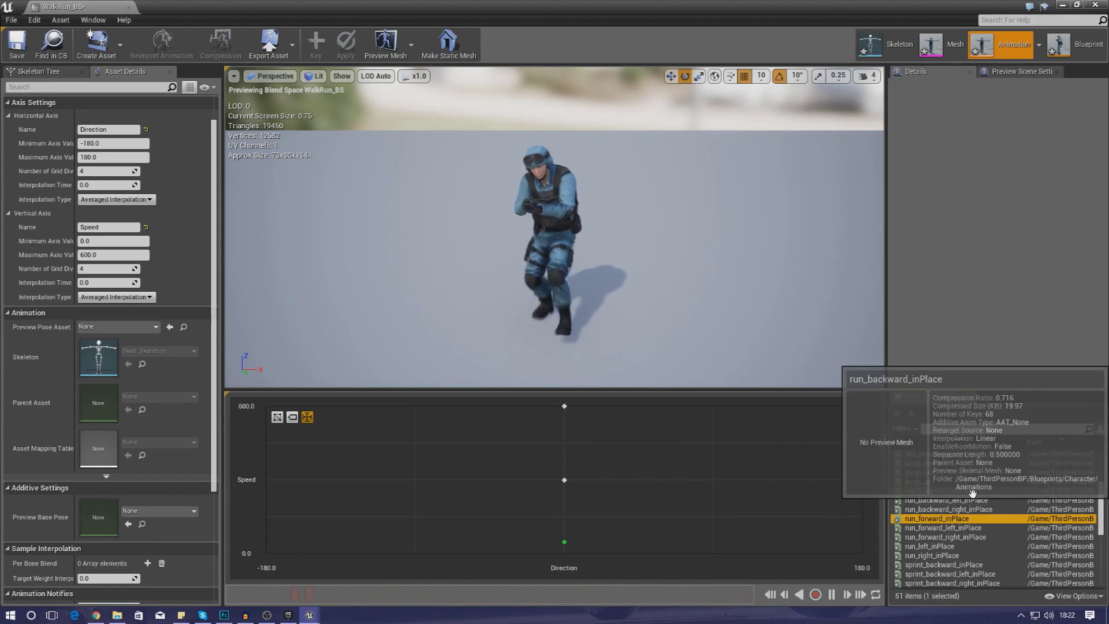
Place walk_crouching_forward_inPlace at Direction -180 and again at Direction 180, both halfway up the Speed axis.
scroll(958, 537, down, 5)
scroll(975, 525, down, 2)
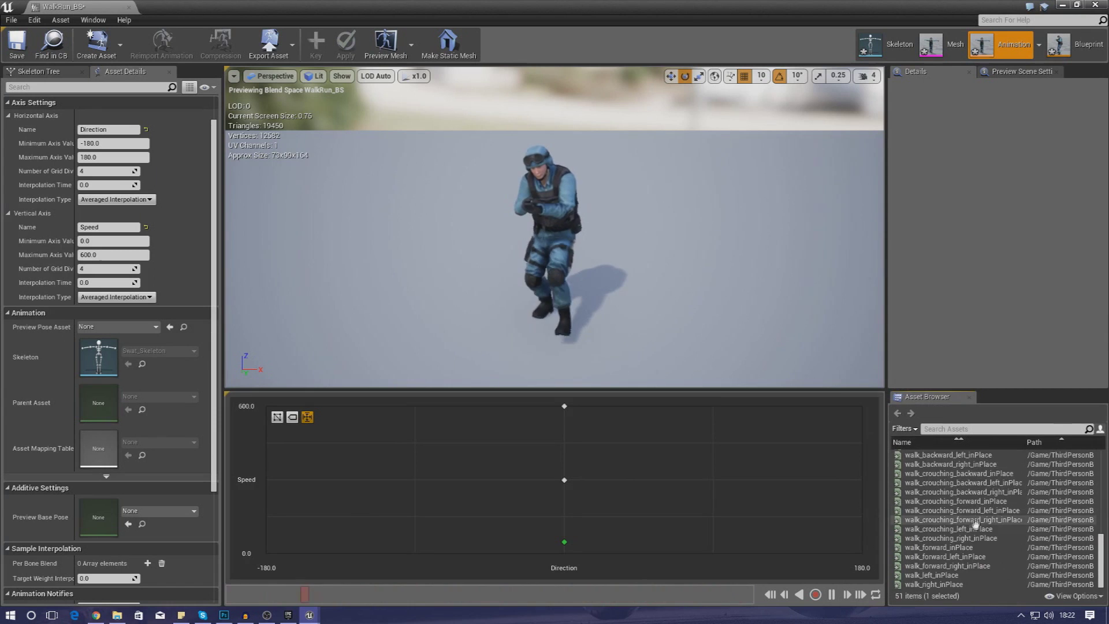
scroll(993, 491, up, 2)
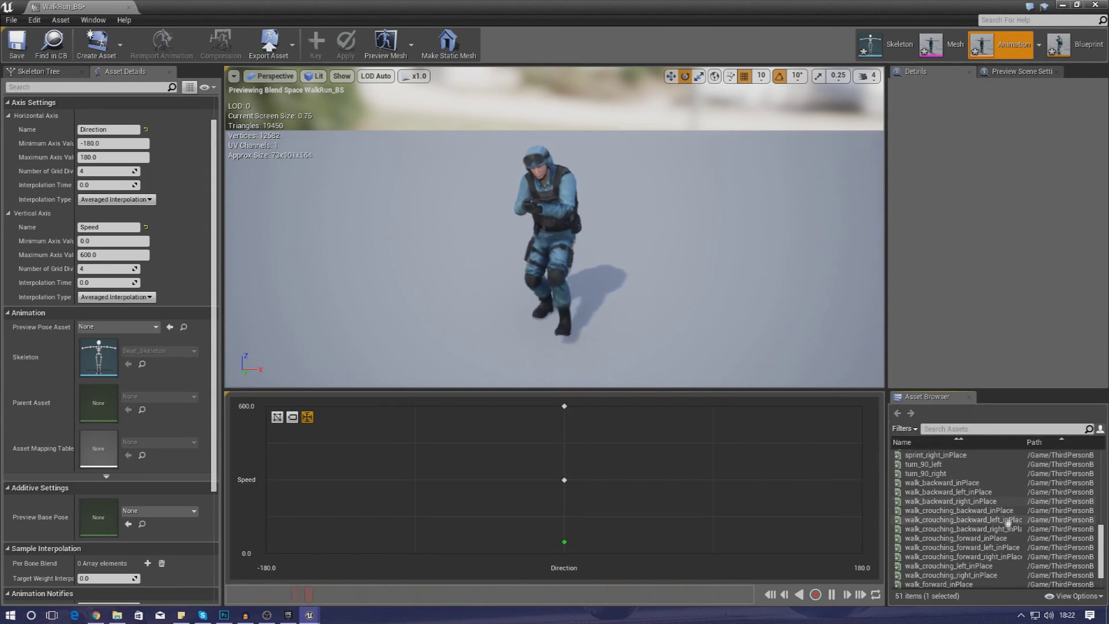
drag(997, 540, 266, 479)
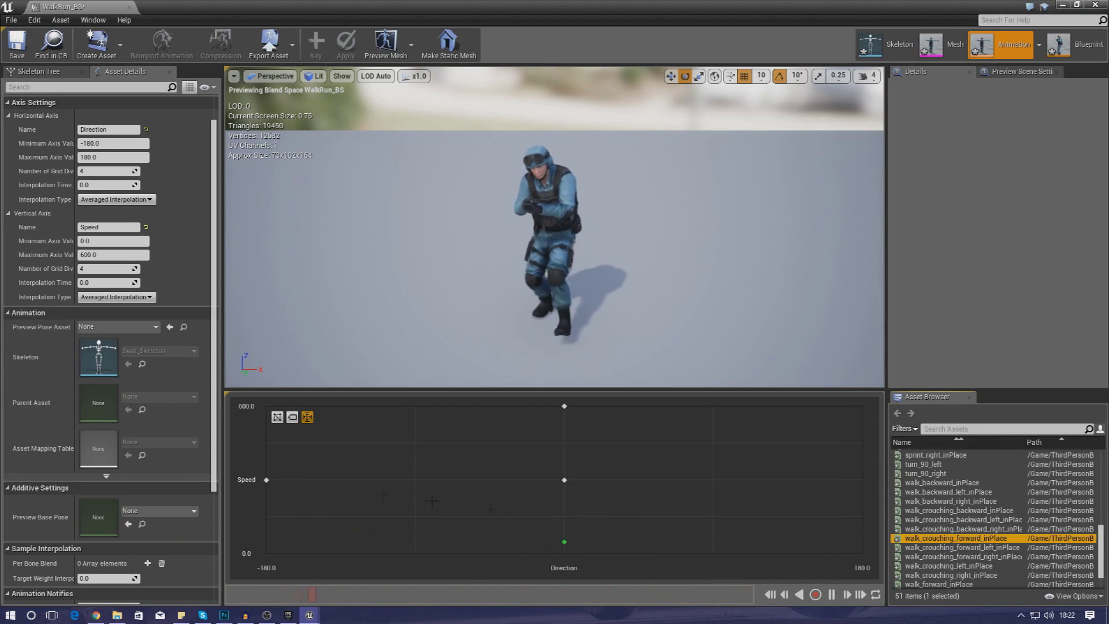
drag(959, 539, 848, 487)
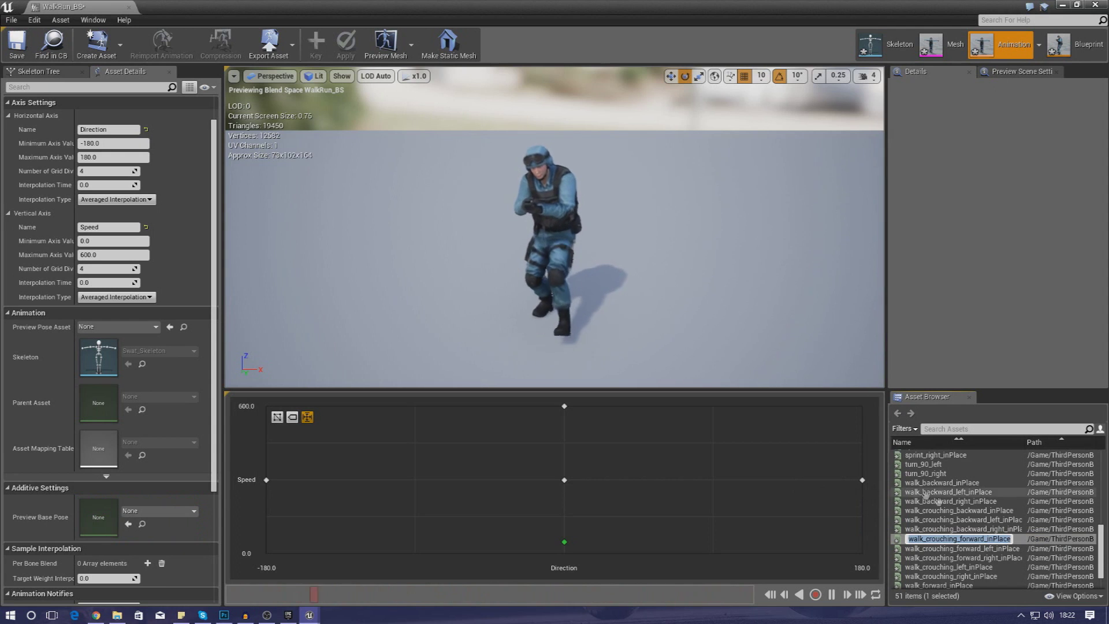
Place walk_left_inPlace at Direction -90 and walk_right_inPlace at Direction 90, both halfway up the Speed axis.
scroll(966, 483, up, 2)
scroll(965, 483, up, 1)
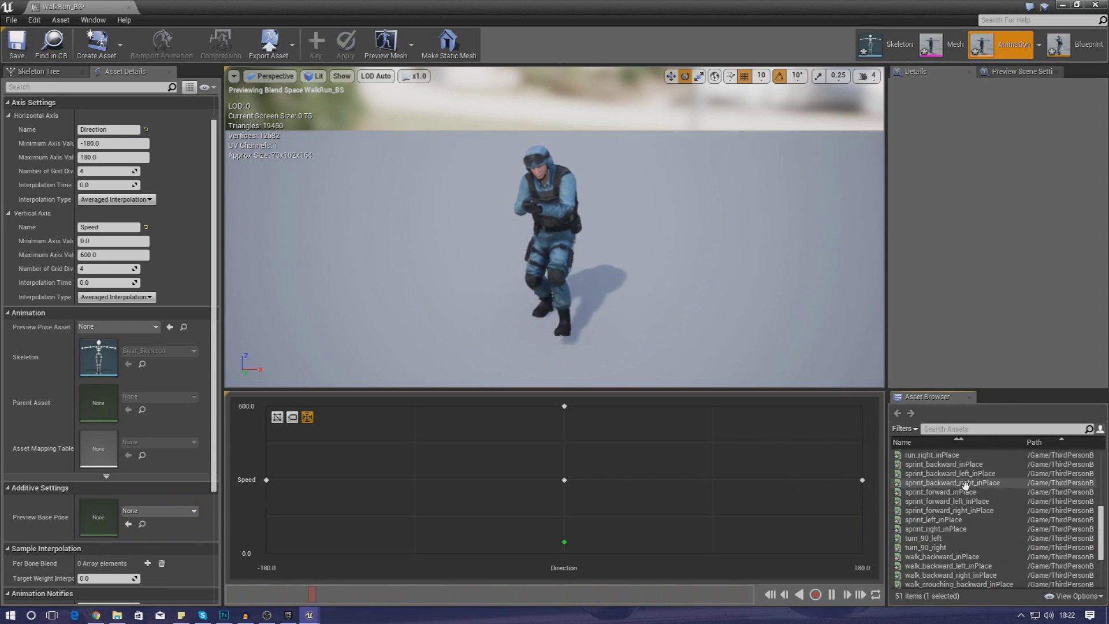
scroll(955, 491, down, 5)
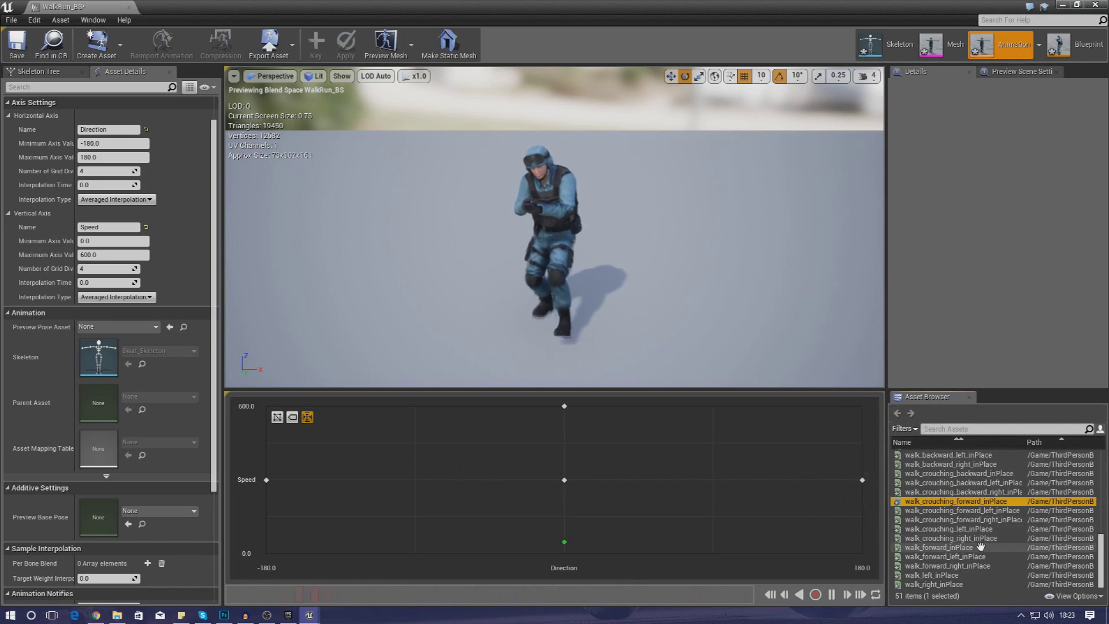
mouse_move(978, 556)
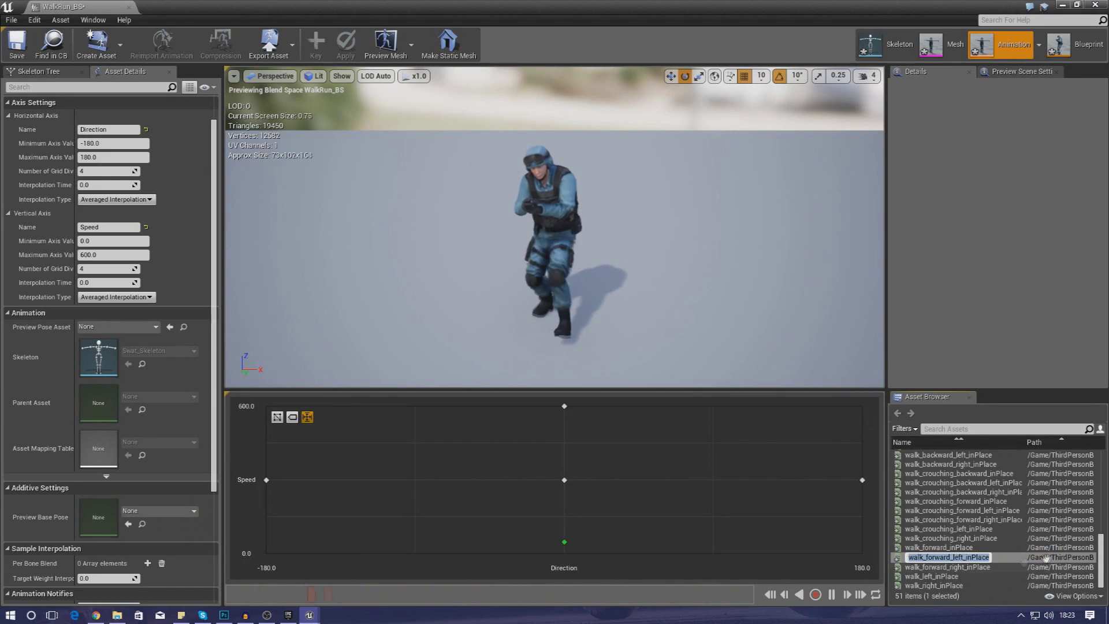
mouse_move(972, 576)
drag(972, 576, 401, 489)
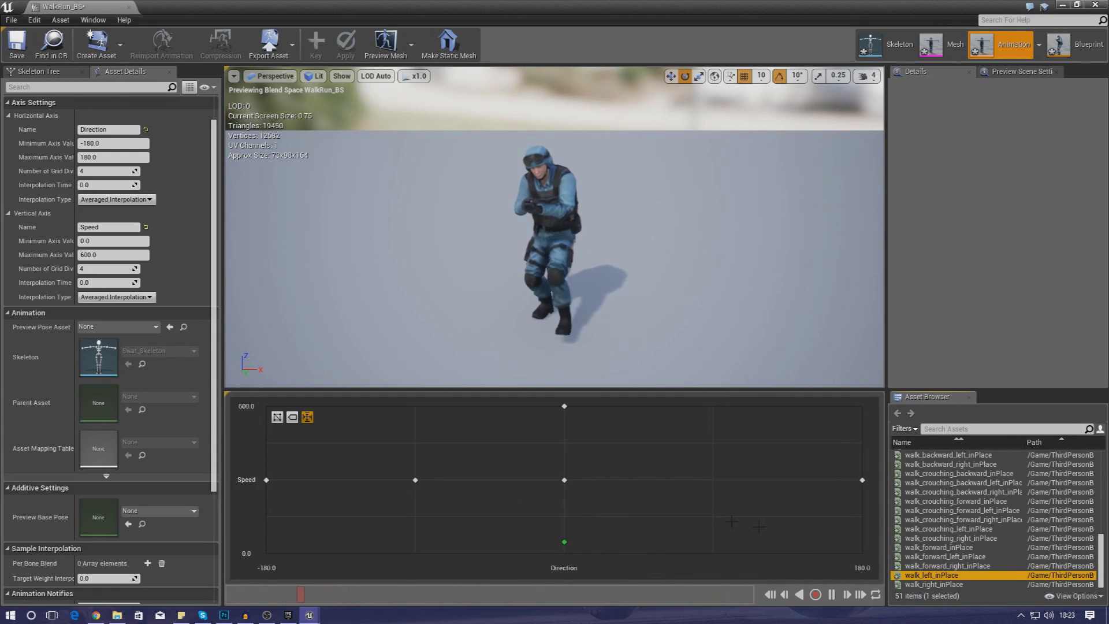
drag(934, 584, 714, 481)
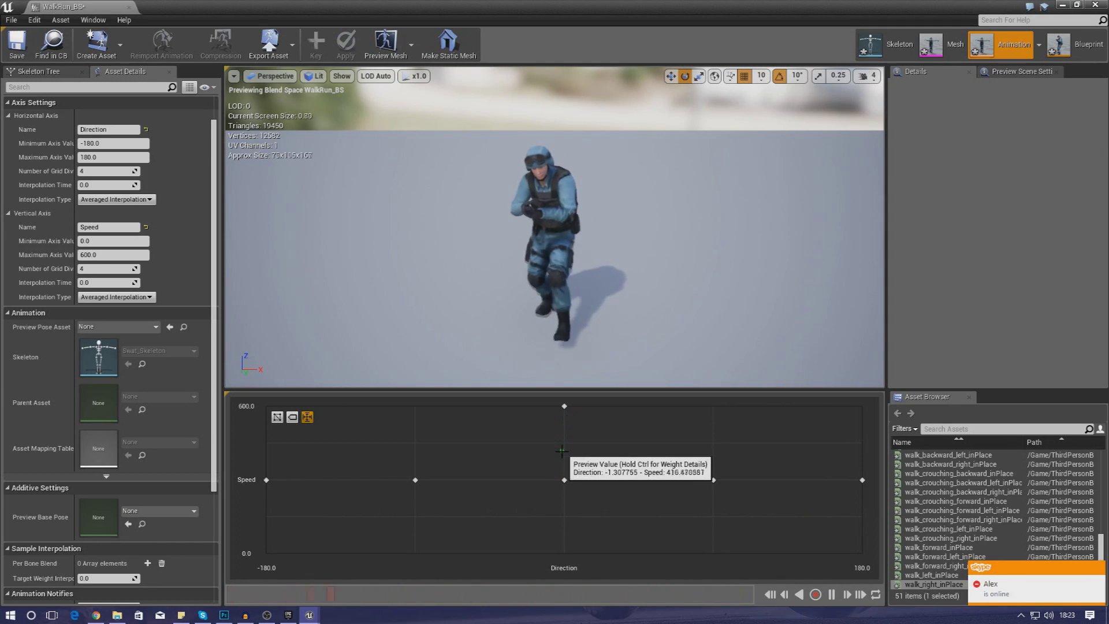
Dismiss the Skype notification and close the Skype window.
click(1096, 571)
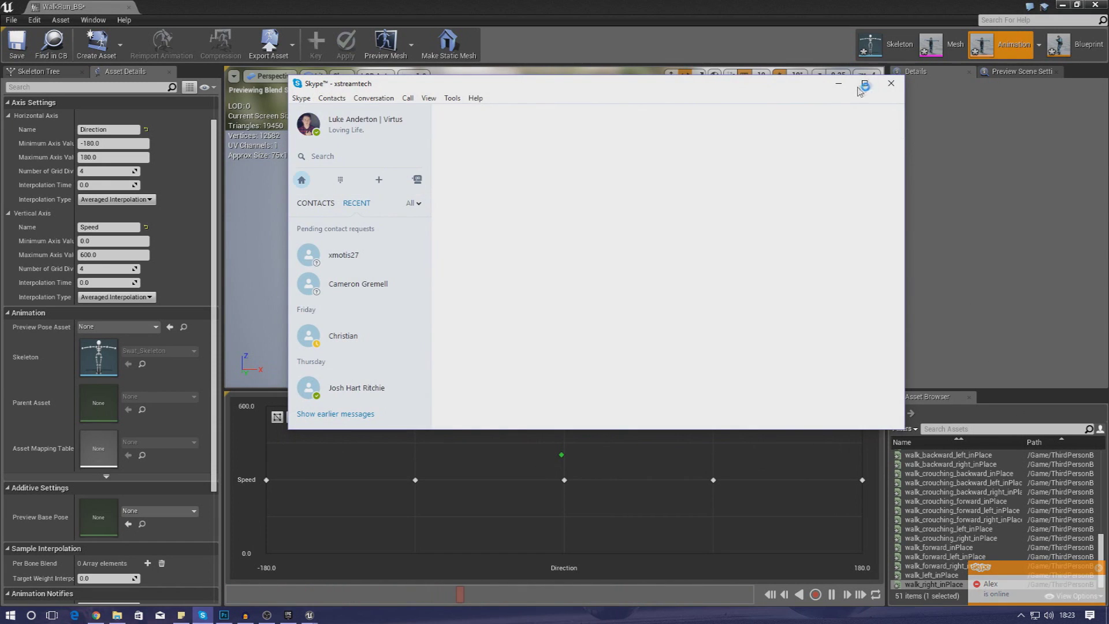
click(863, 87)
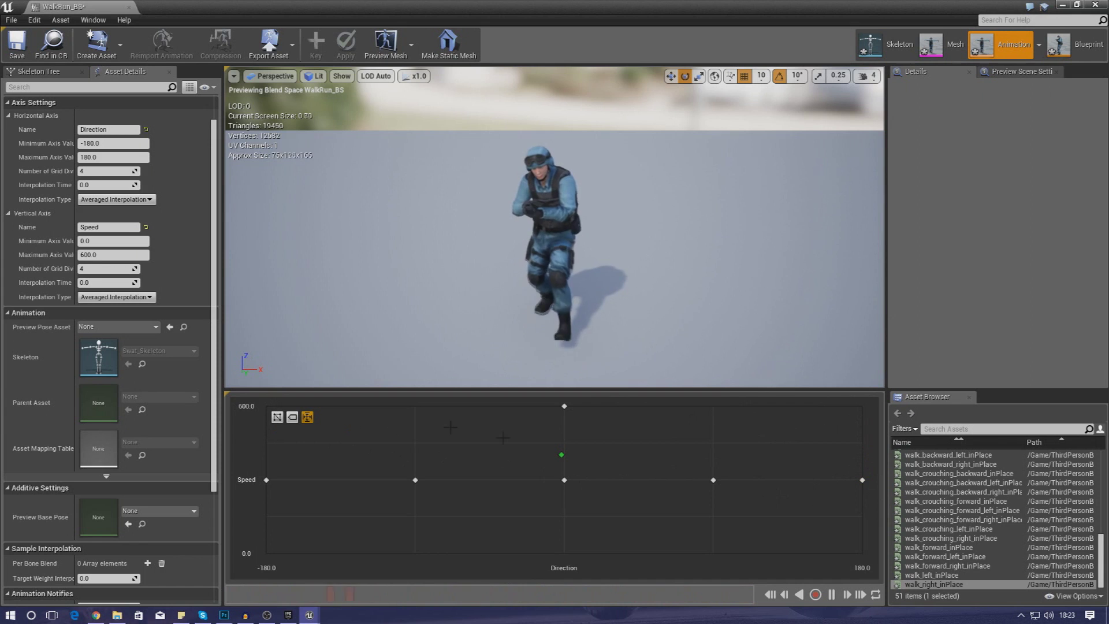
Place run_backward_inPlace at Direction 180 and again at Direction -180, both at Speed 600.
drag(1101, 538, 1102, 487)
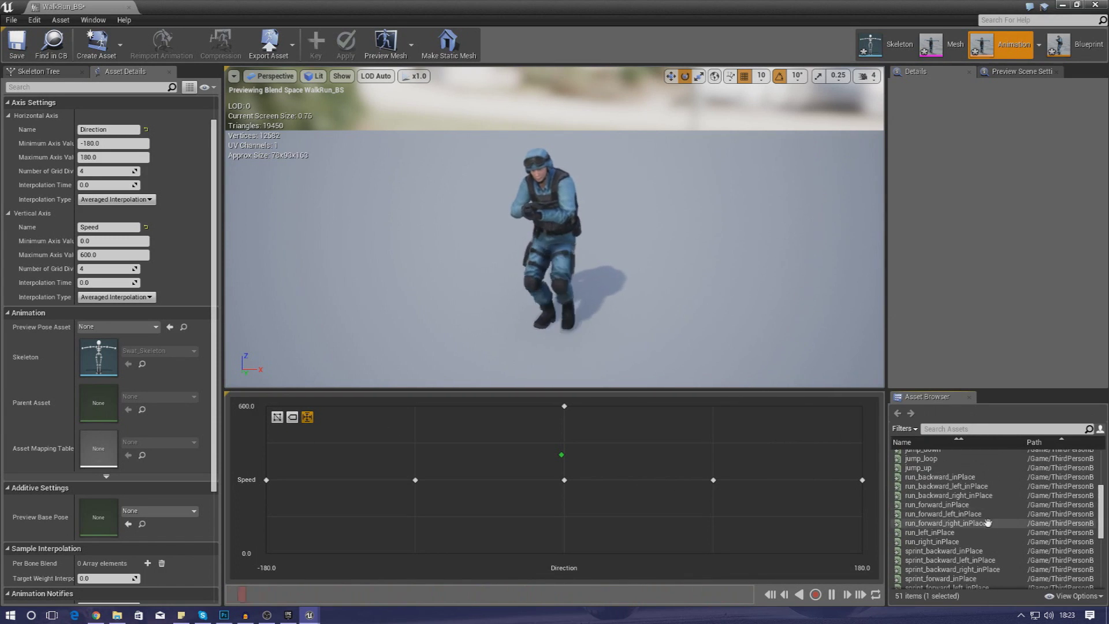
drag(938, 477, 854, 409)
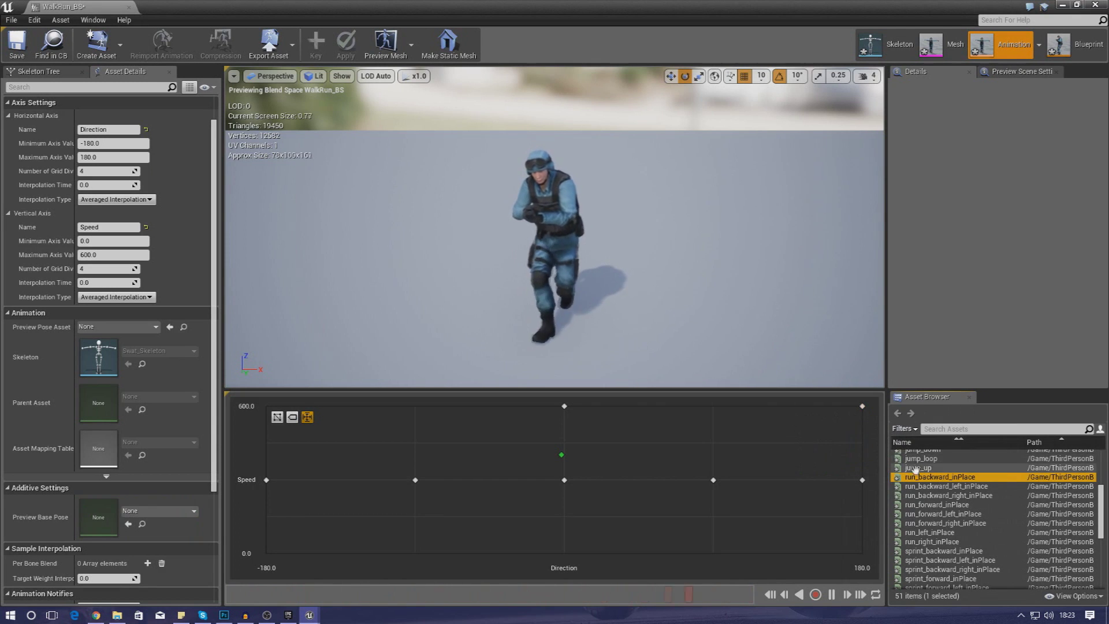
drag(918, 477, 292, 404)
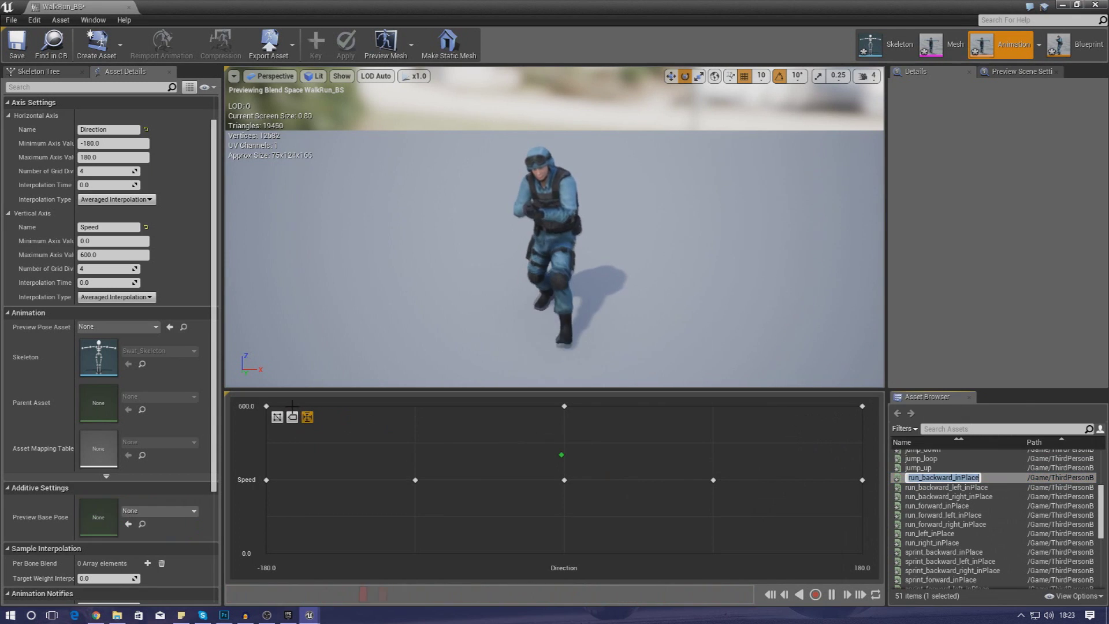
Place run_left_inPlace at Direction -90 and run_right_inPlace at Direction 90, both at Speed 600.
click(978, 515)
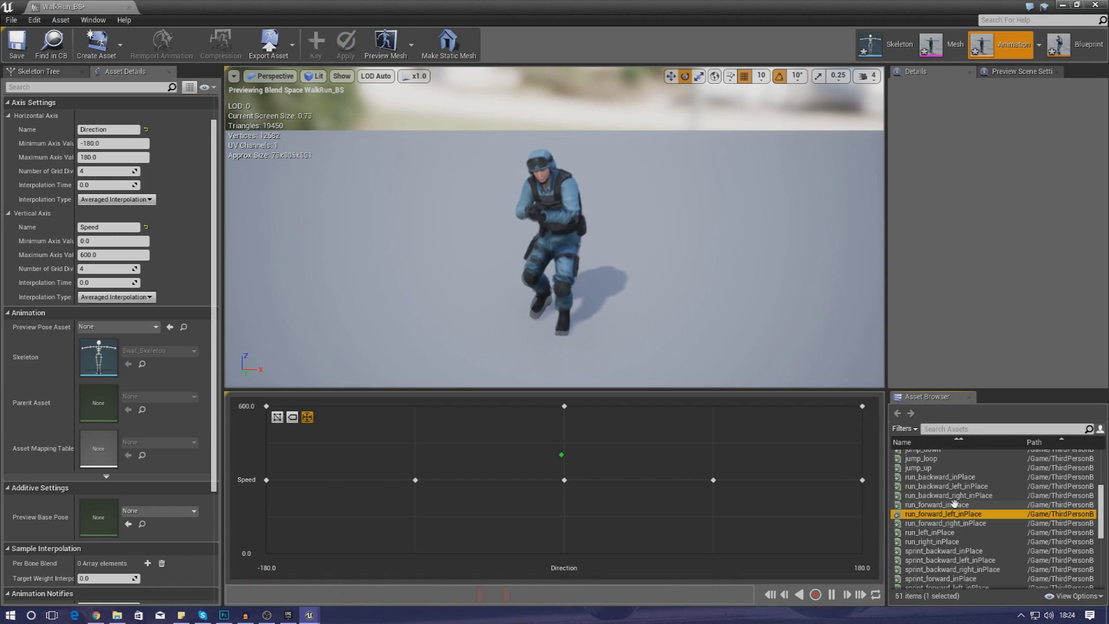
drag(943, 532, 412, 409)
drag(931, 542, 714, 420)
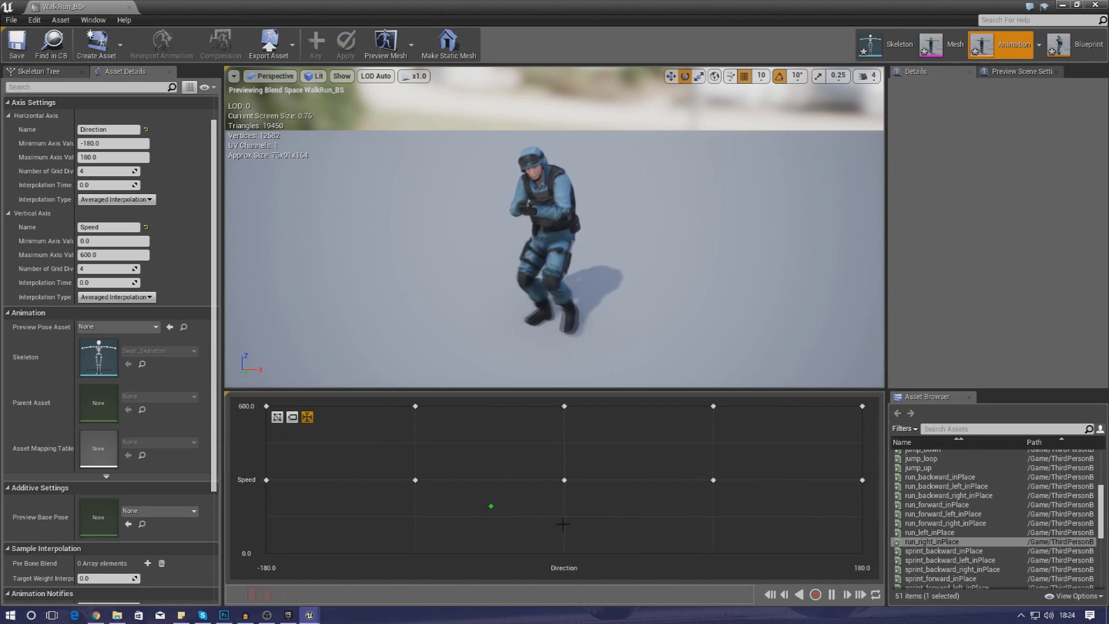
Place idle_aiming at Speed 0 on all five Direction grid points from -180 to 180.
scroll(971, 517, down, 5)
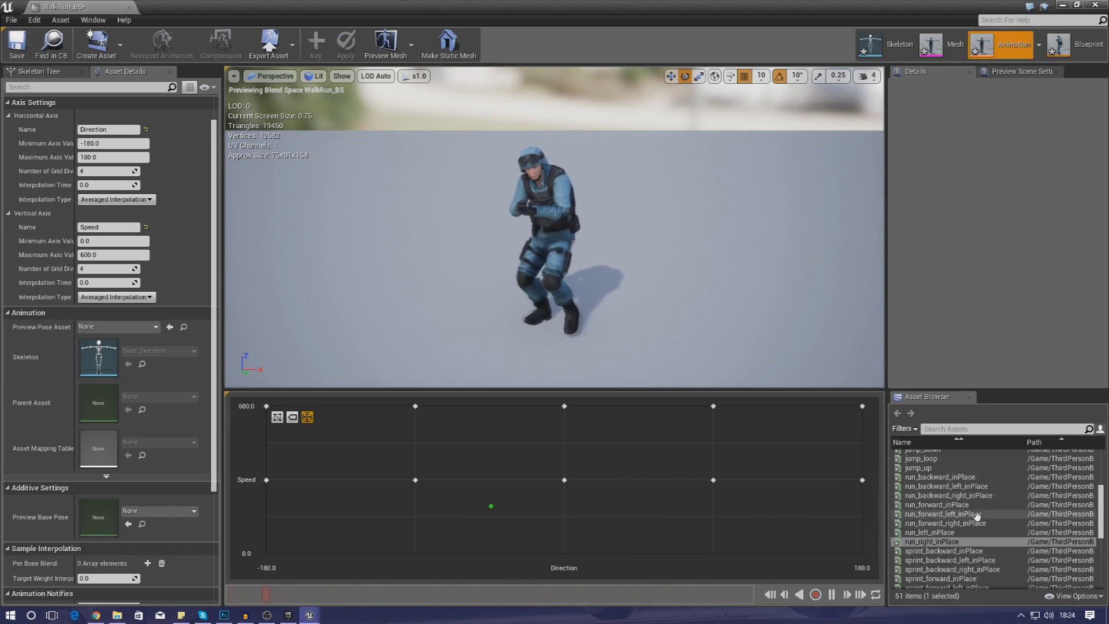
scroll(976, 524, down, 5)
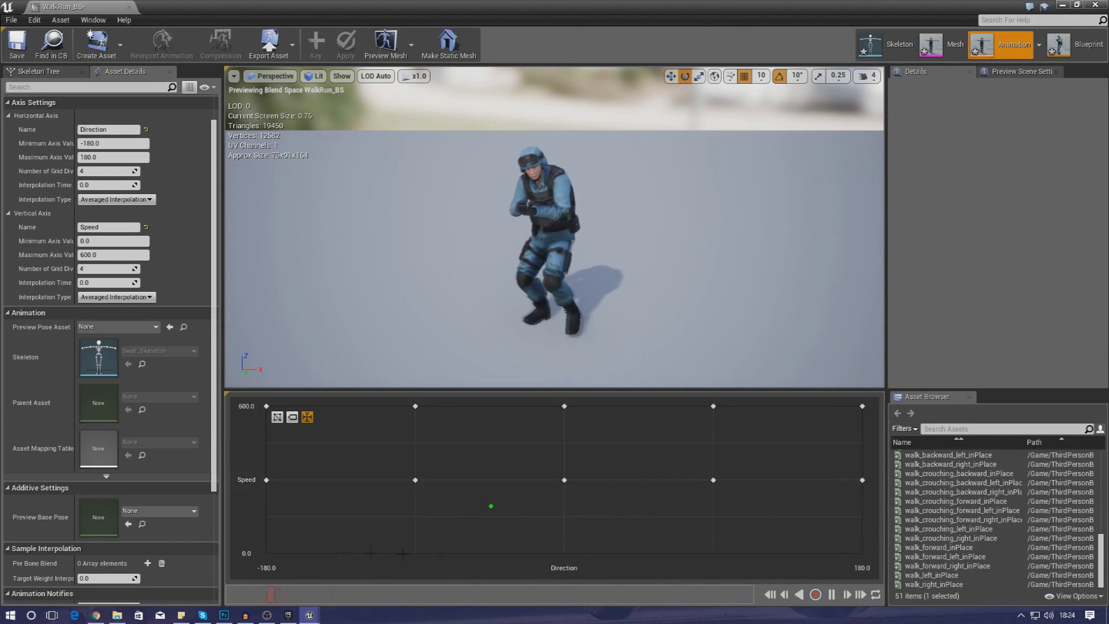
scroll(985, 539, up, 10)
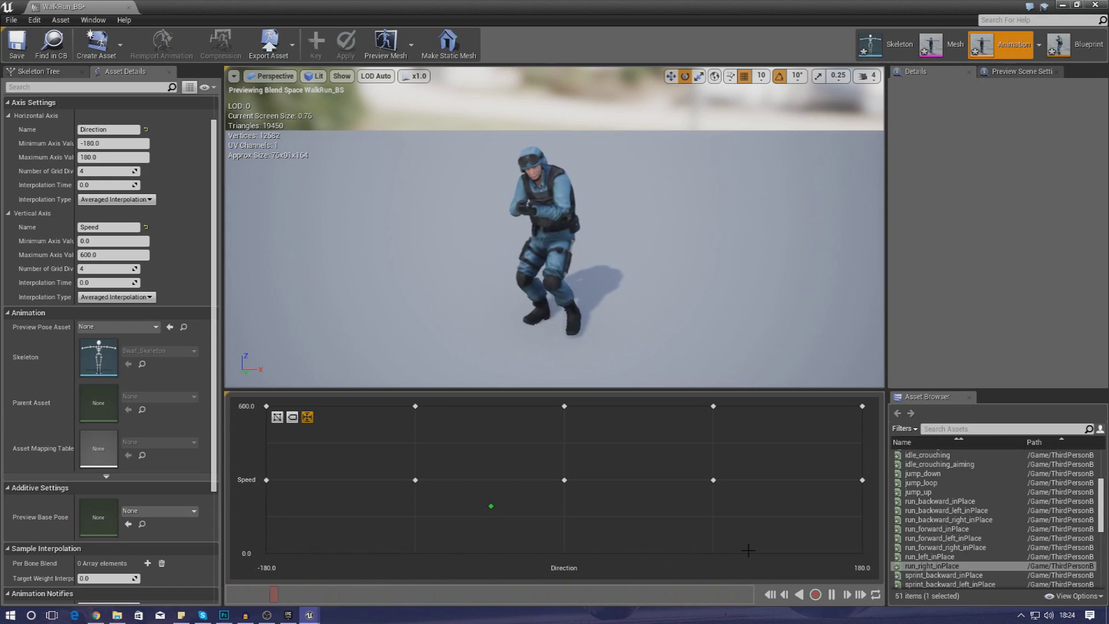
scroll(948, 500, up, 2)
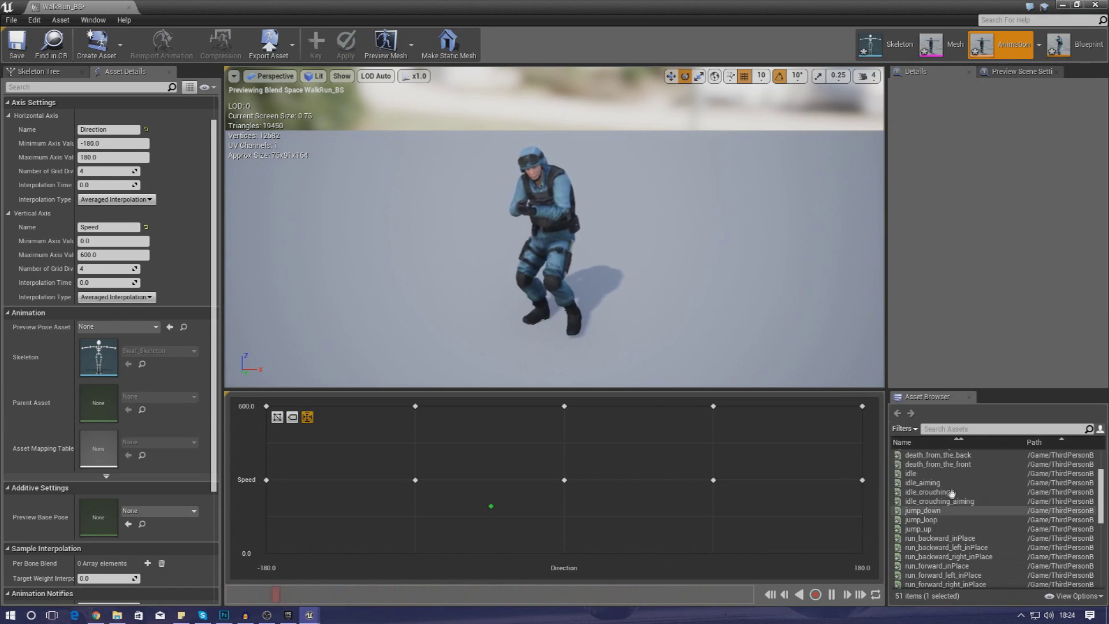
click(924, 482)
drag(924, 482, 269, 552)
drag(444, 536, 419, 552)
drag(968, 484, 564, 553)
drag(961, 482, 840, 553)
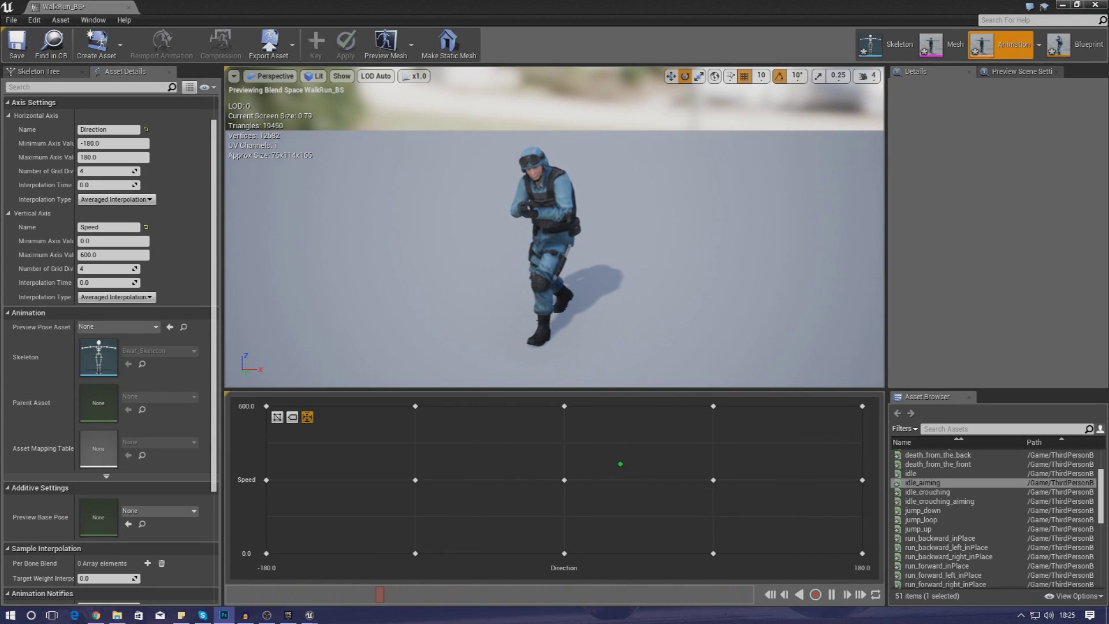
Switch to Photoshop to compare the planned animation layout, and return to the WalkRun_BS editor to inspect the preview character.
key(alt+Tab)
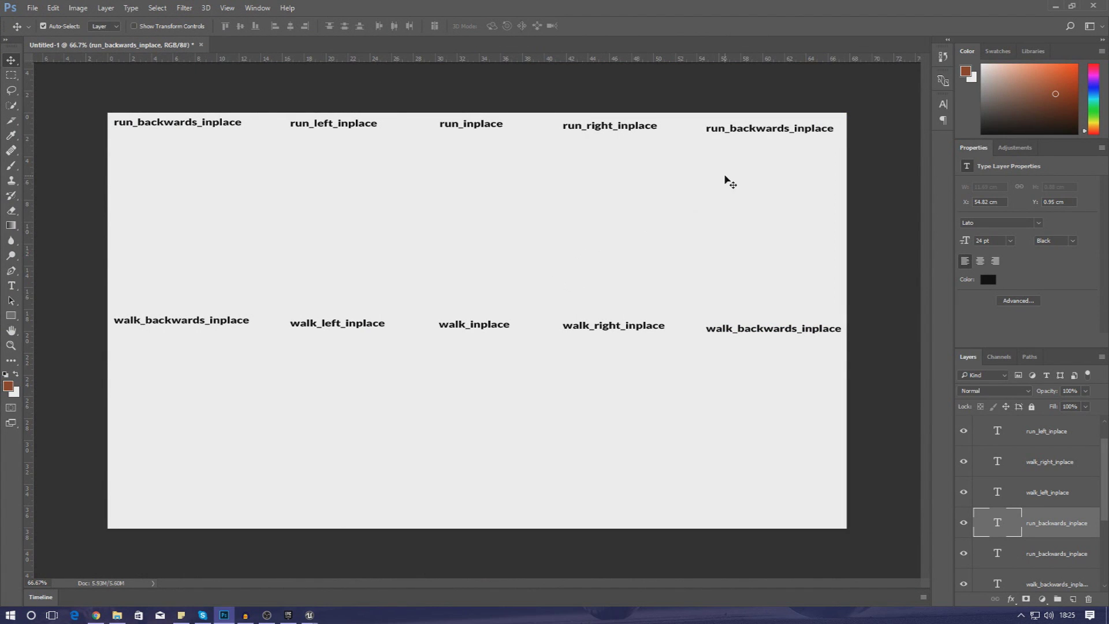
click(1072, 7)
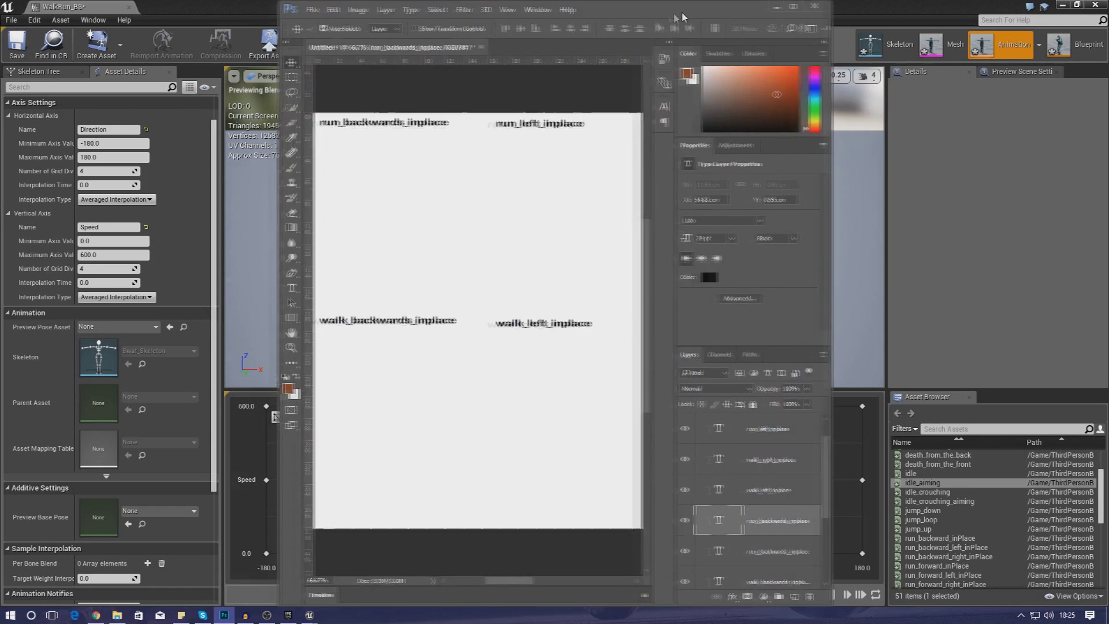
key(alt+Tab)
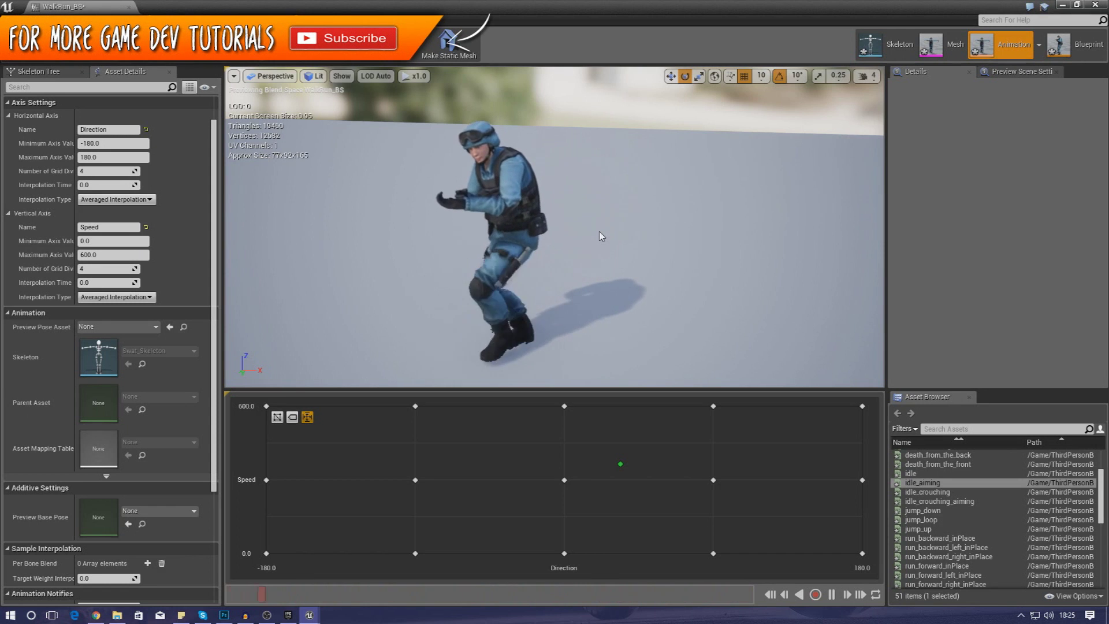
drag(601, 231, 634, 220)
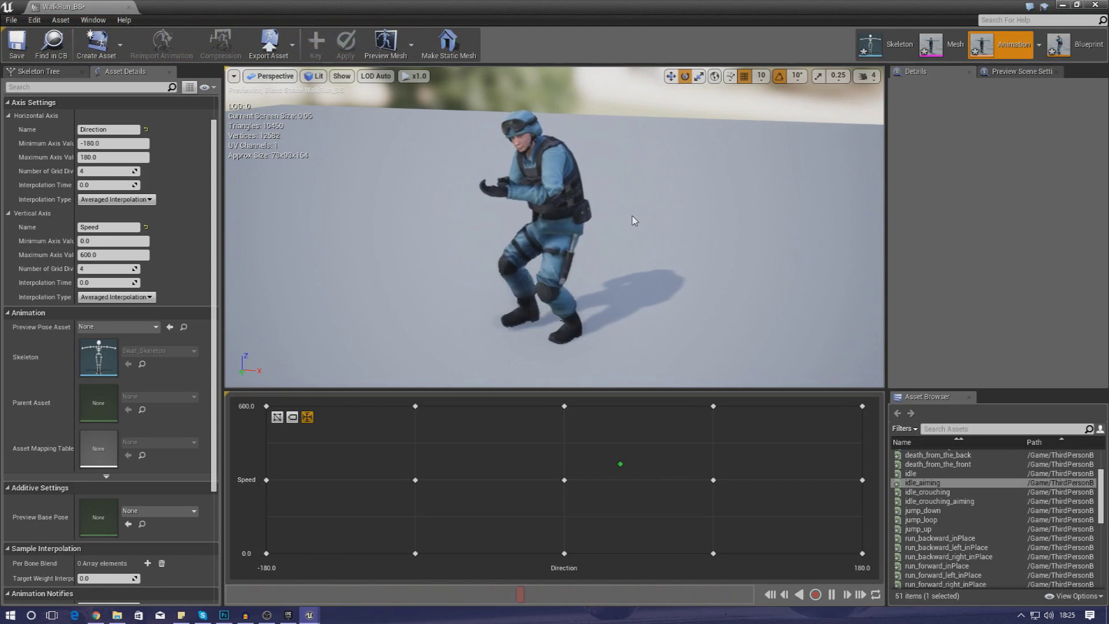